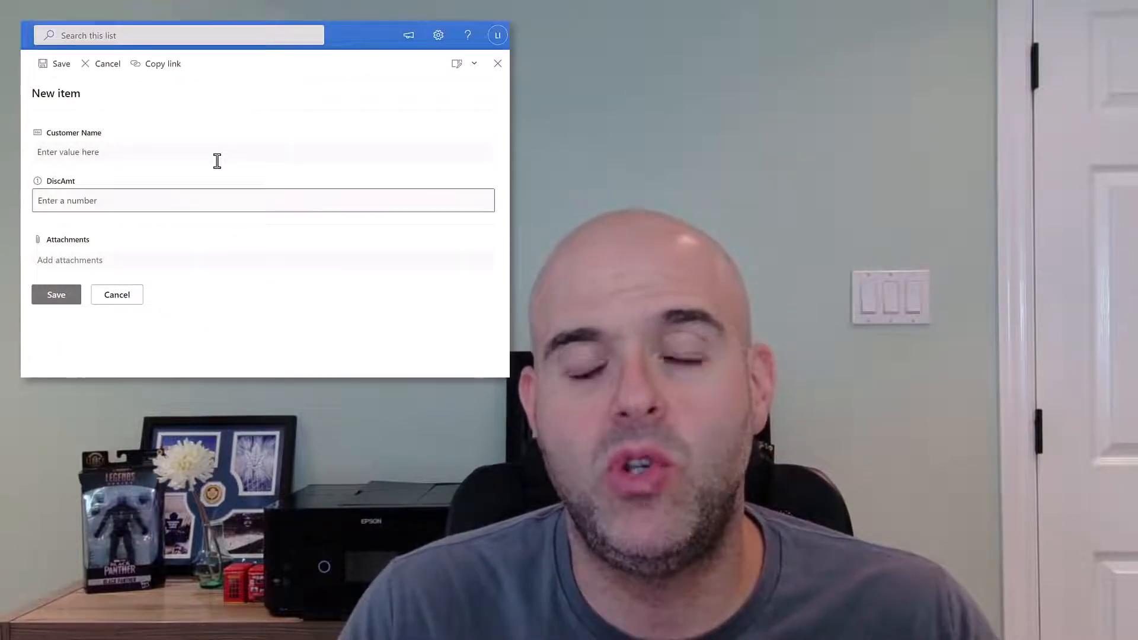
- Try to save a new list item with a DiscAmt of 11
text(11)
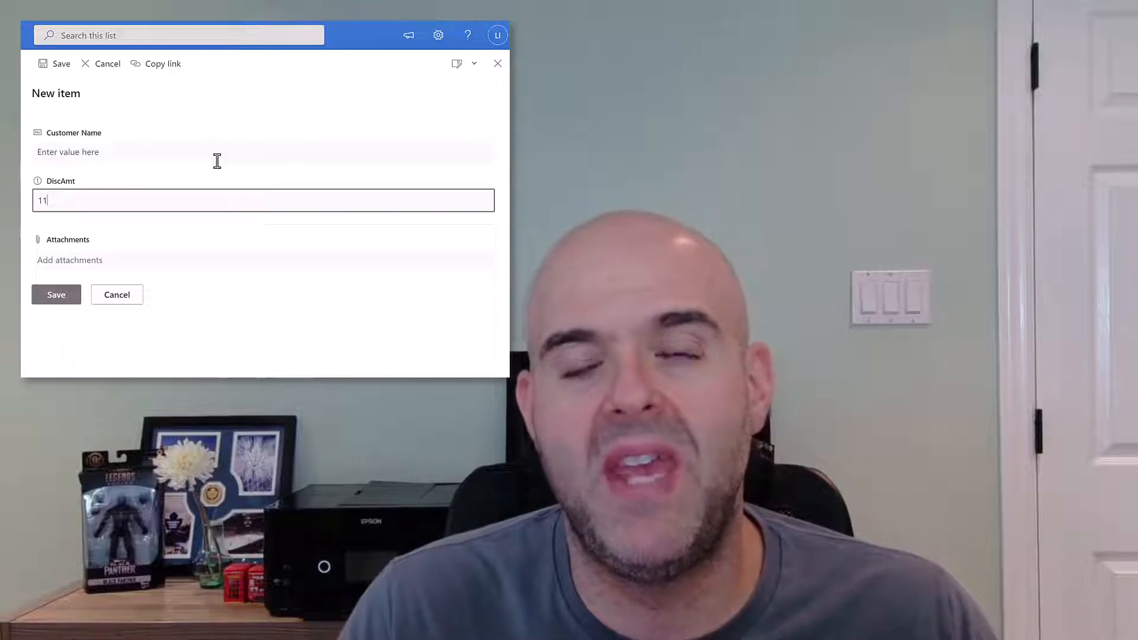
key(Return)
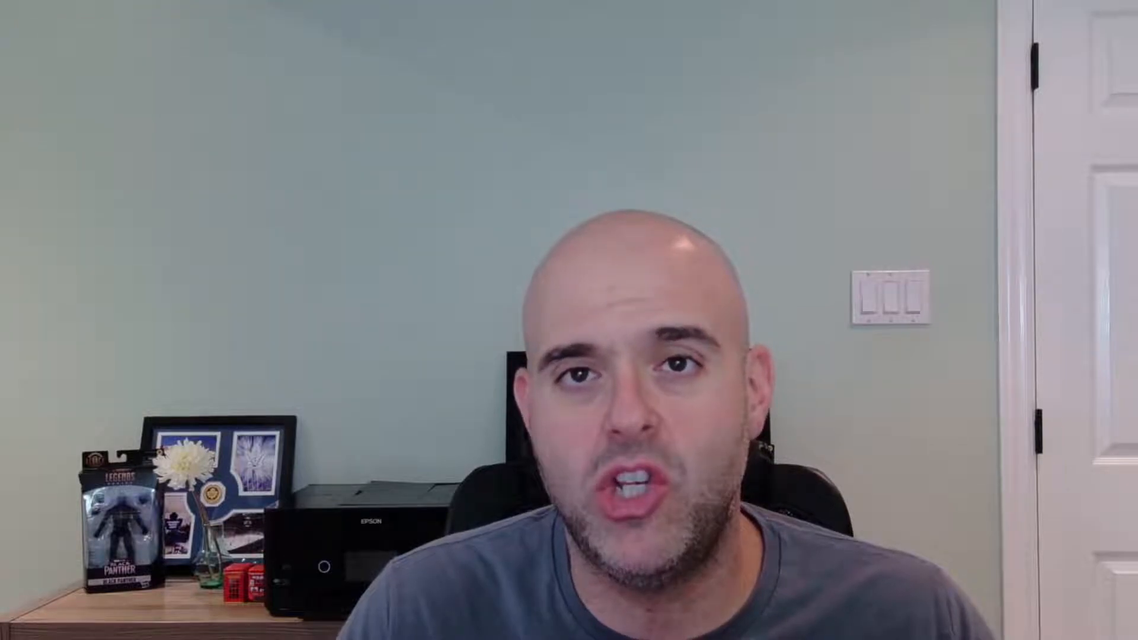
- Try to save a new list item with the DiscoCode promo10
click(155, 196)
text(promo10)
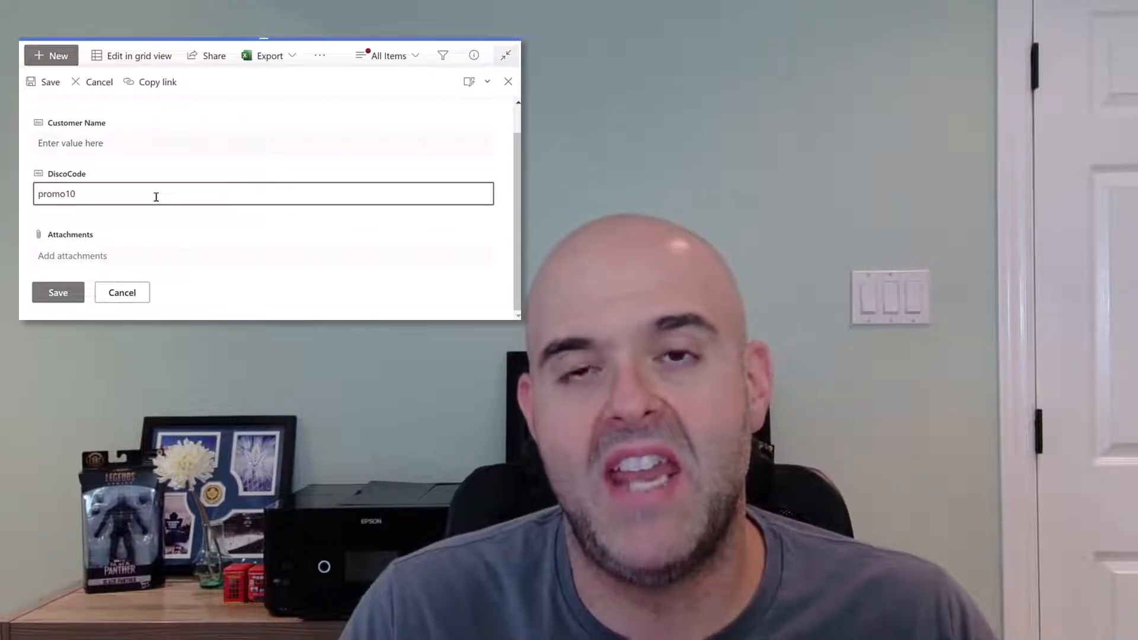
click(51, 85)
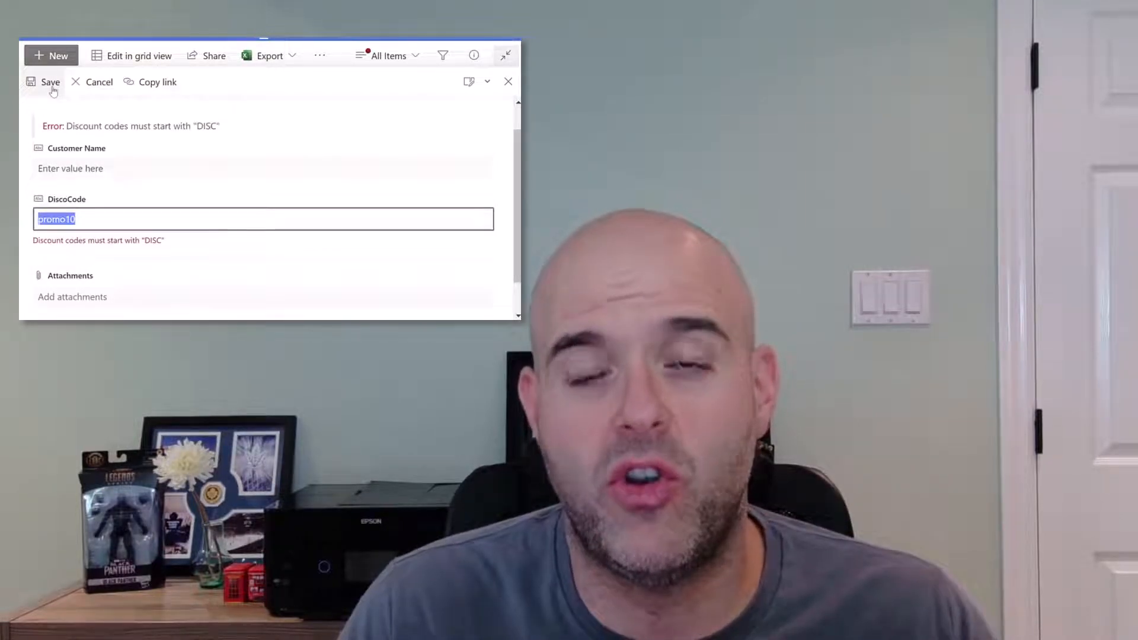
click(124, 222)
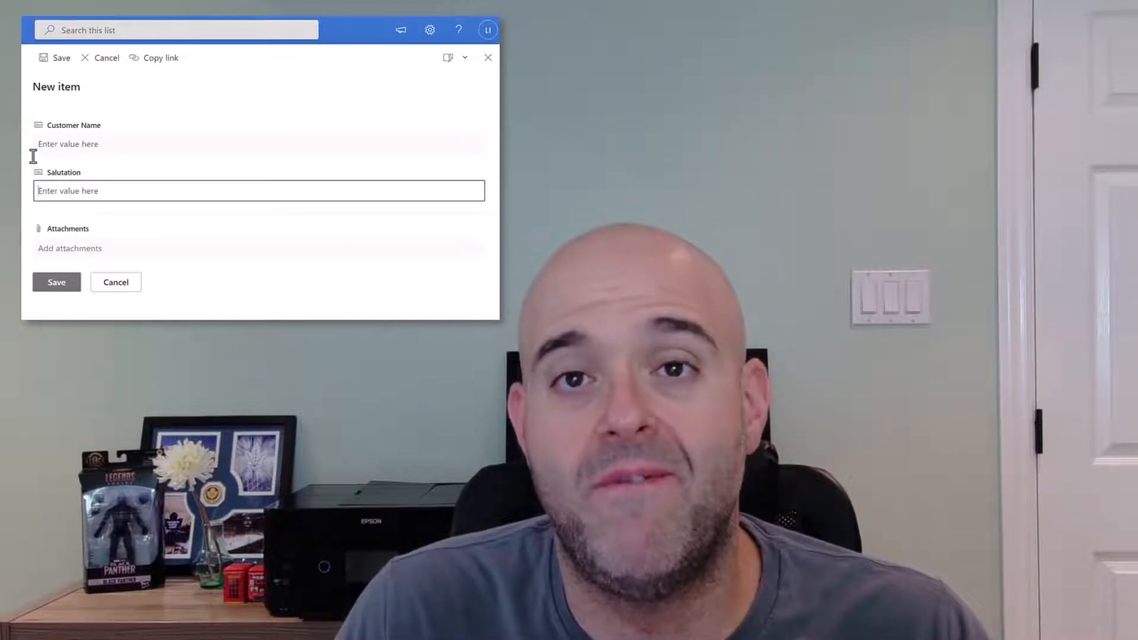
- Try to save a new list item with the Salutation M-r
text(M-r)
key(Return)
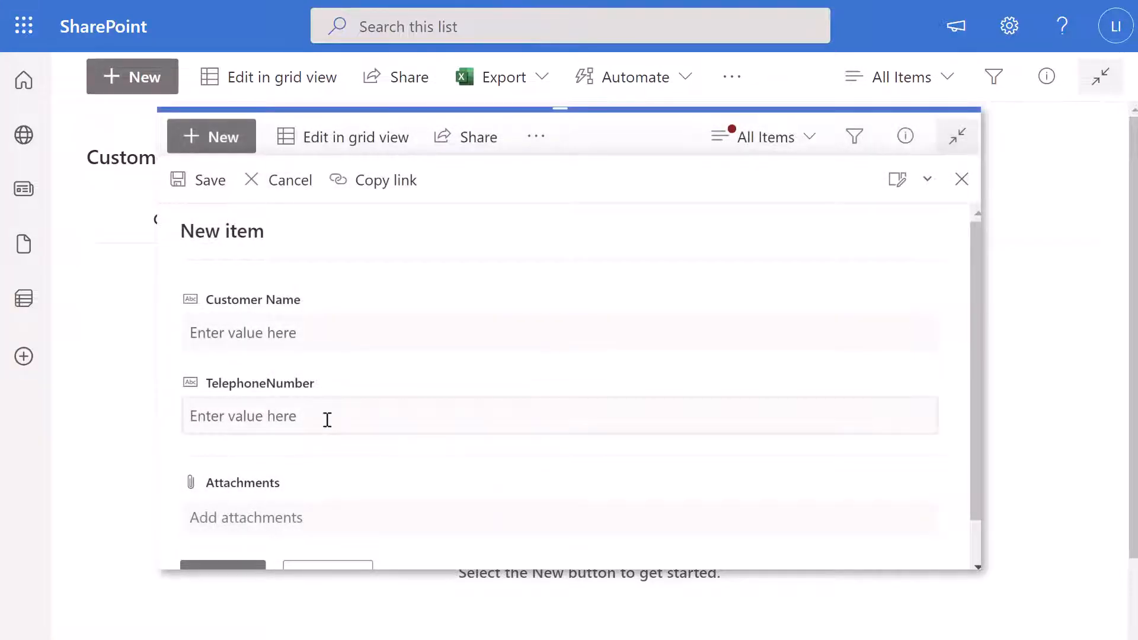
- Try to save a new item with a nine-digit number in the TelephoneNumber field
click(327, 420)
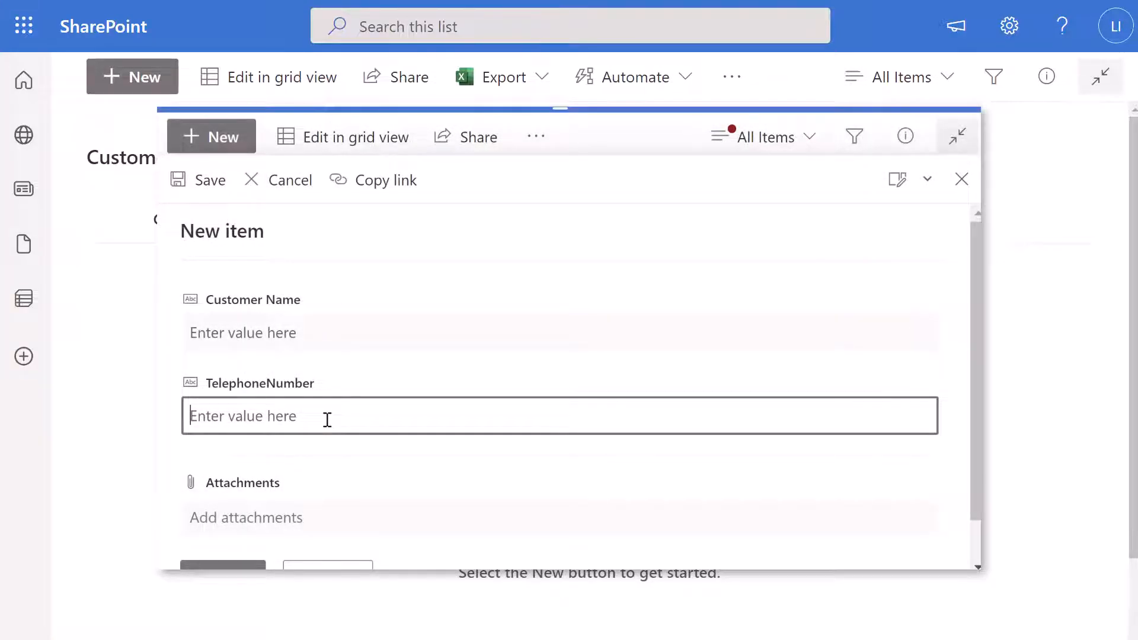
text(123456789)
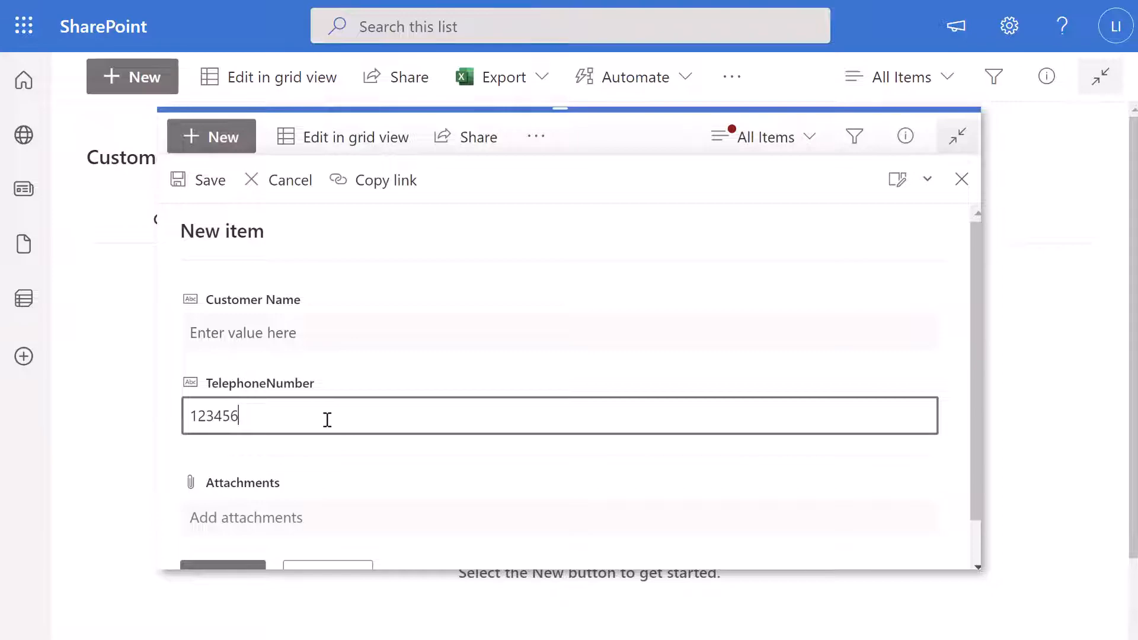
click(192, 187)
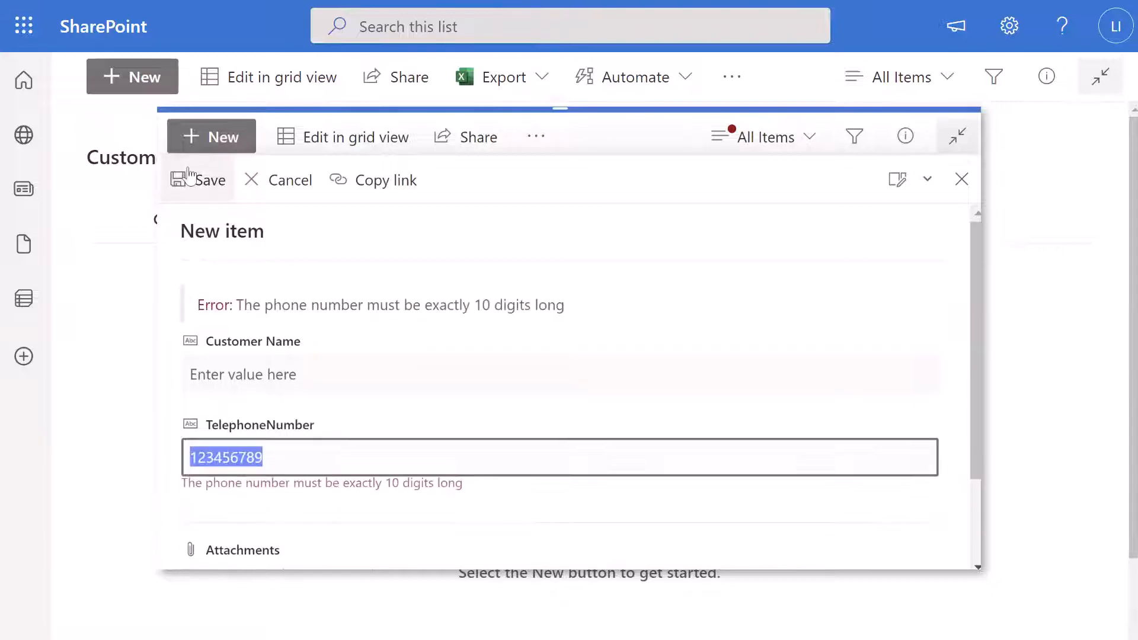
- Extend the TelephoneNumber entry to ten digits by appending one digit, and save the item
click(334, 455)
text(0)
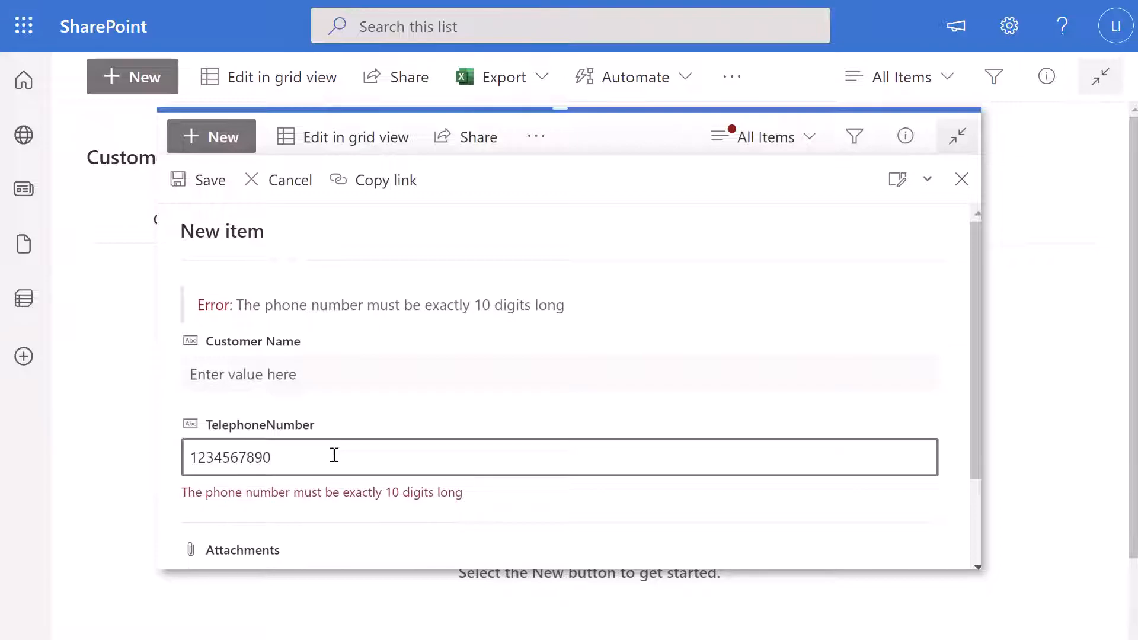
click(209, 185)
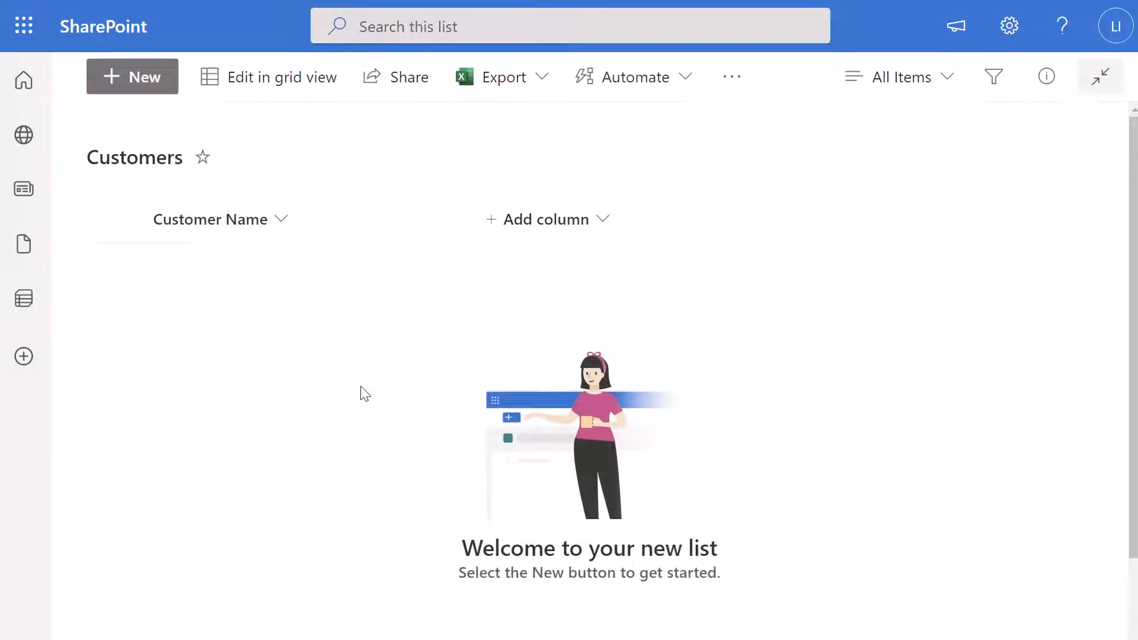
- Add a Number column named PhoneNumber to the Customers list, with 0 decimal places
click(600, 220)
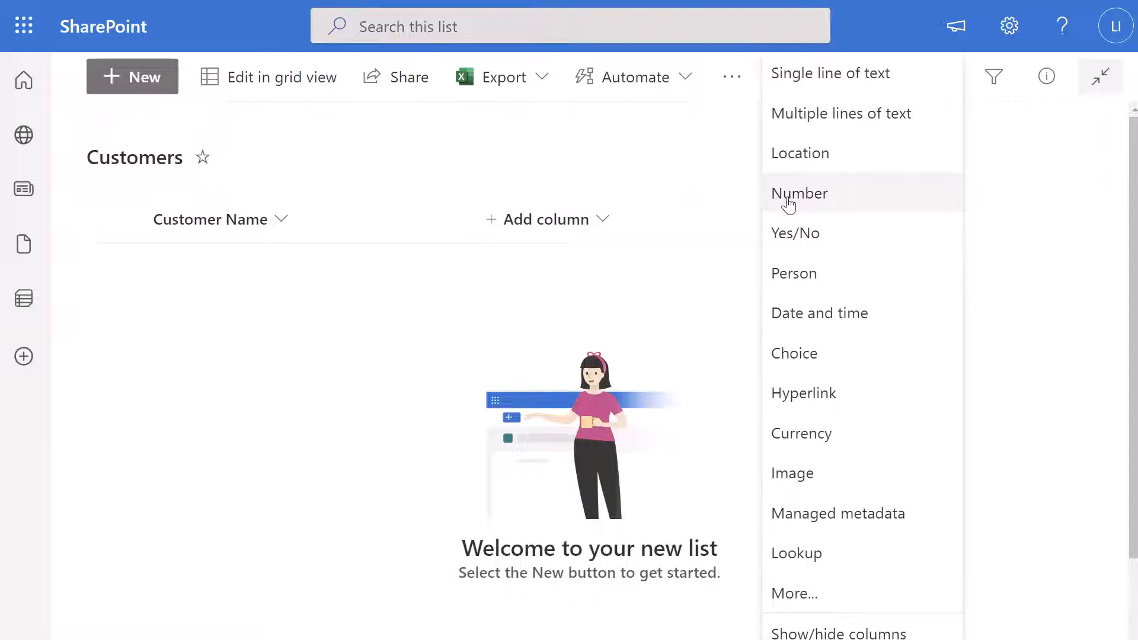
click(861, 202)
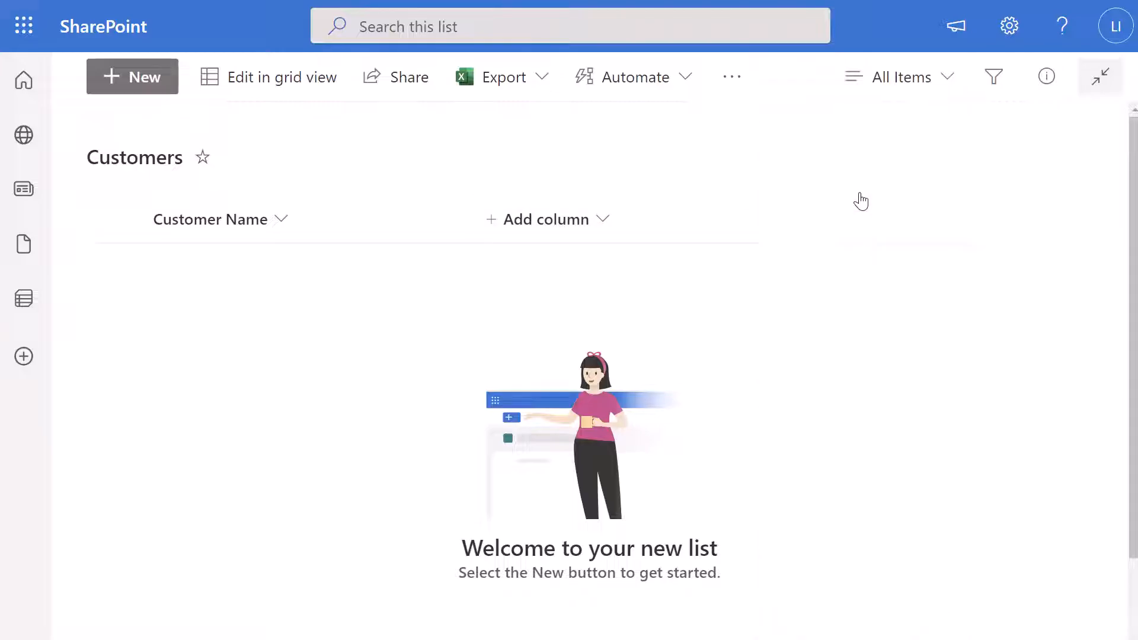
text(PhoneNumber)
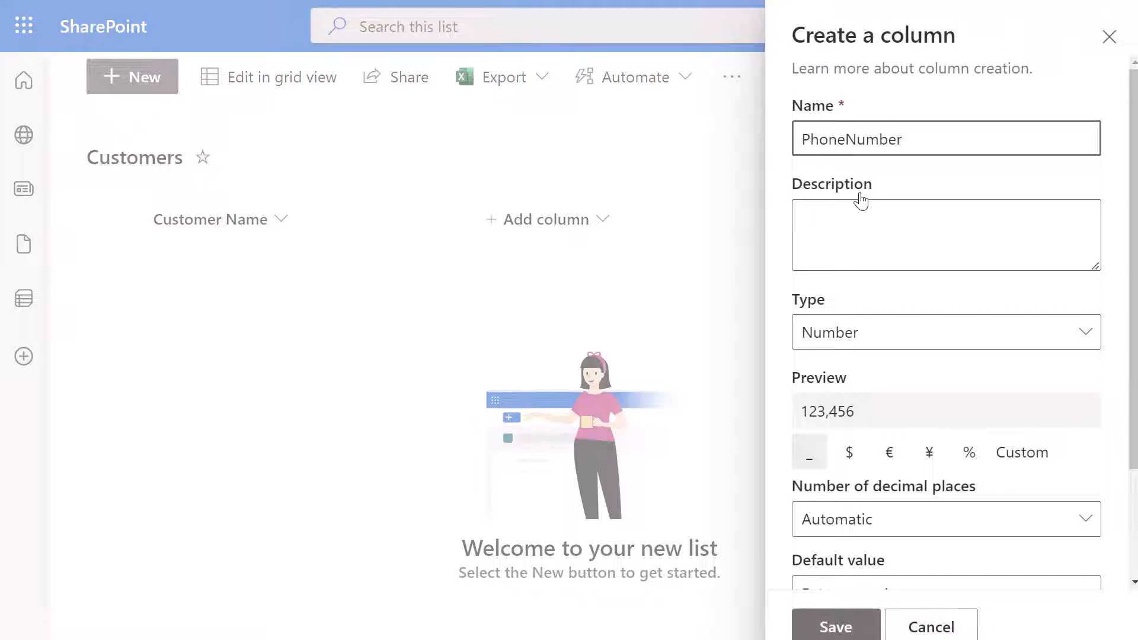
scroll(909, 222, down, 1)
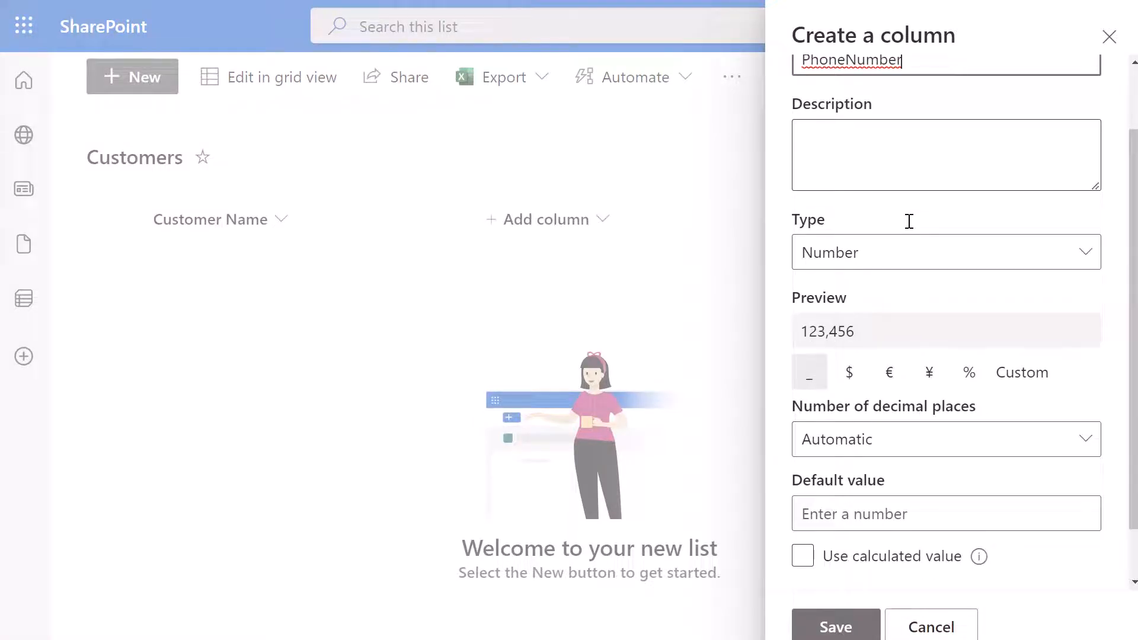
click(934, 441)
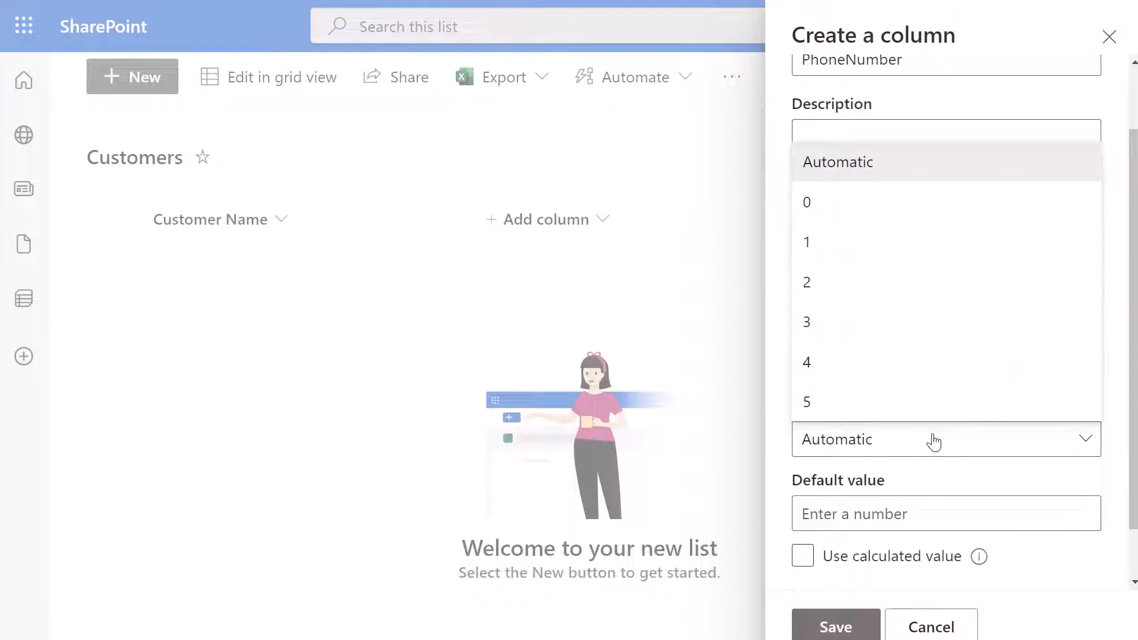
click(851, 202)
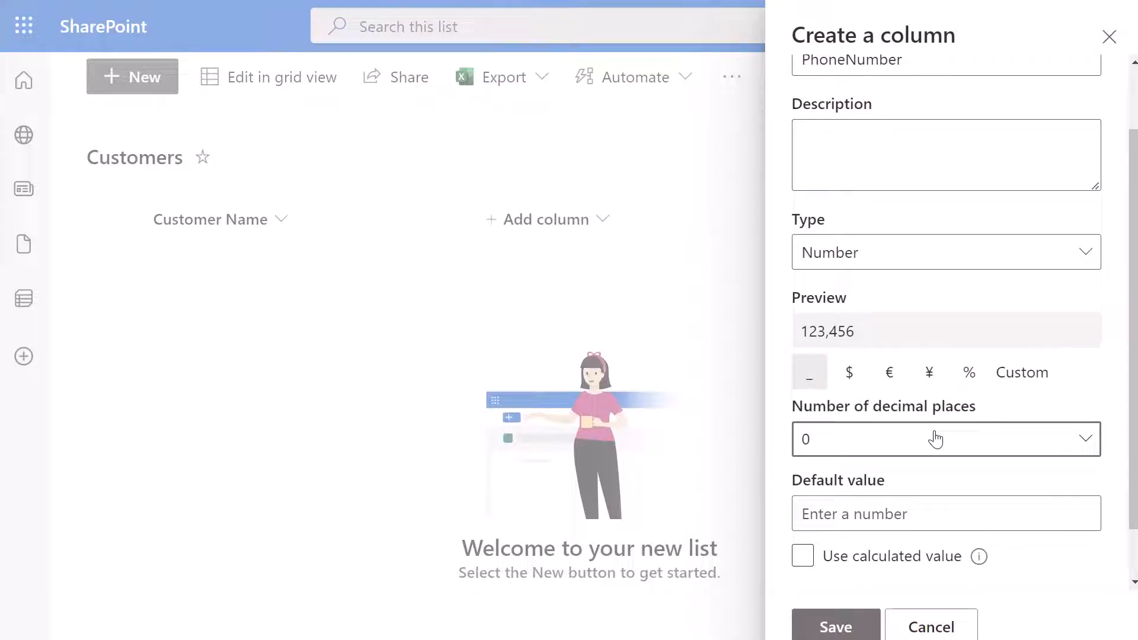
- Turn off the thousands separator and adding to all content types for the new PhoneNumber column
scroll(935, 439, down, 1)
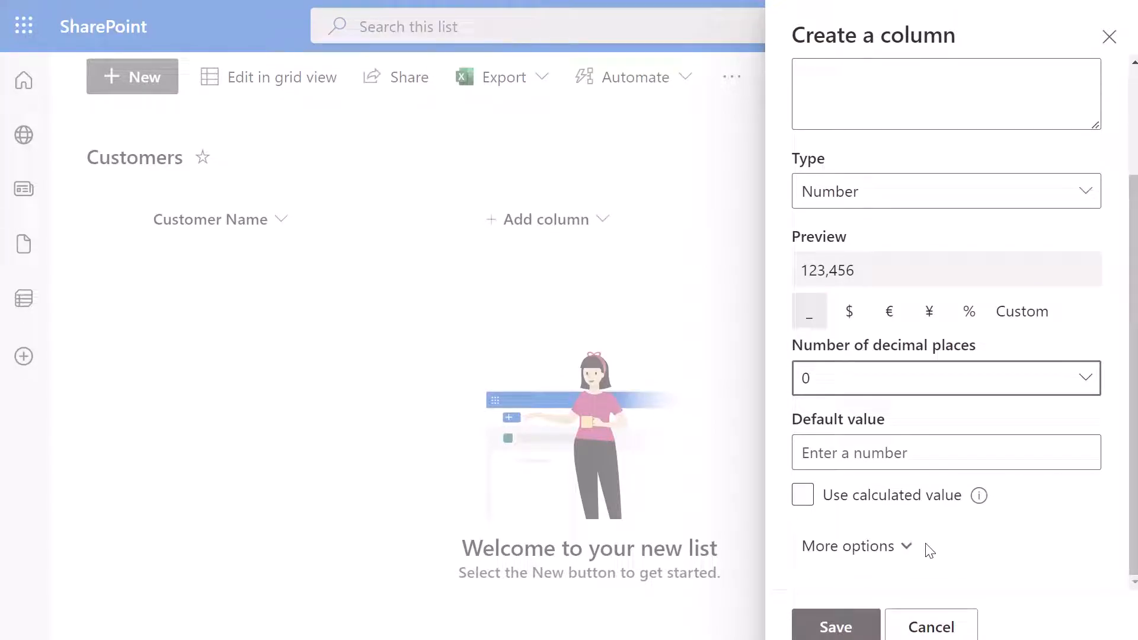
scroll(910, 551, down, 3)
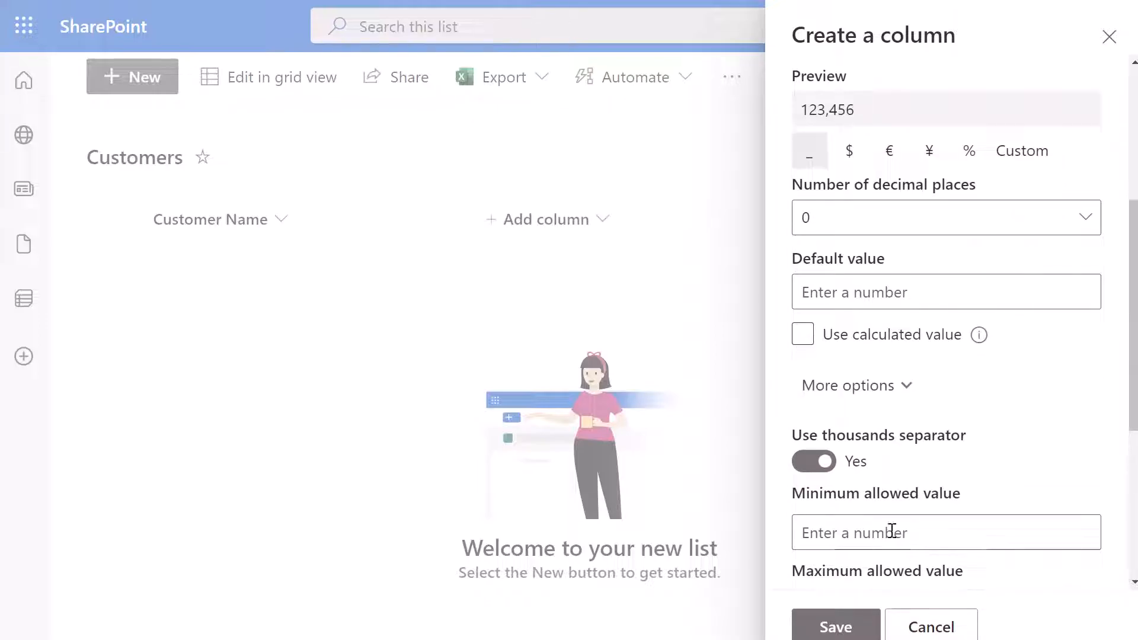
click(824, 469)
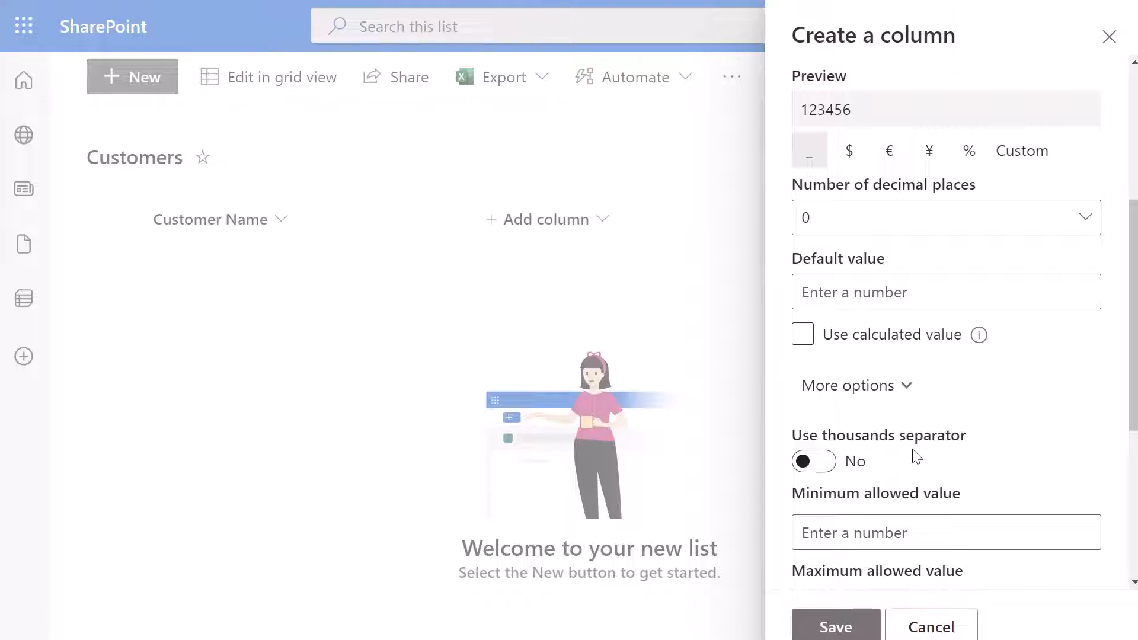
scroll(917, 457, down, 6)
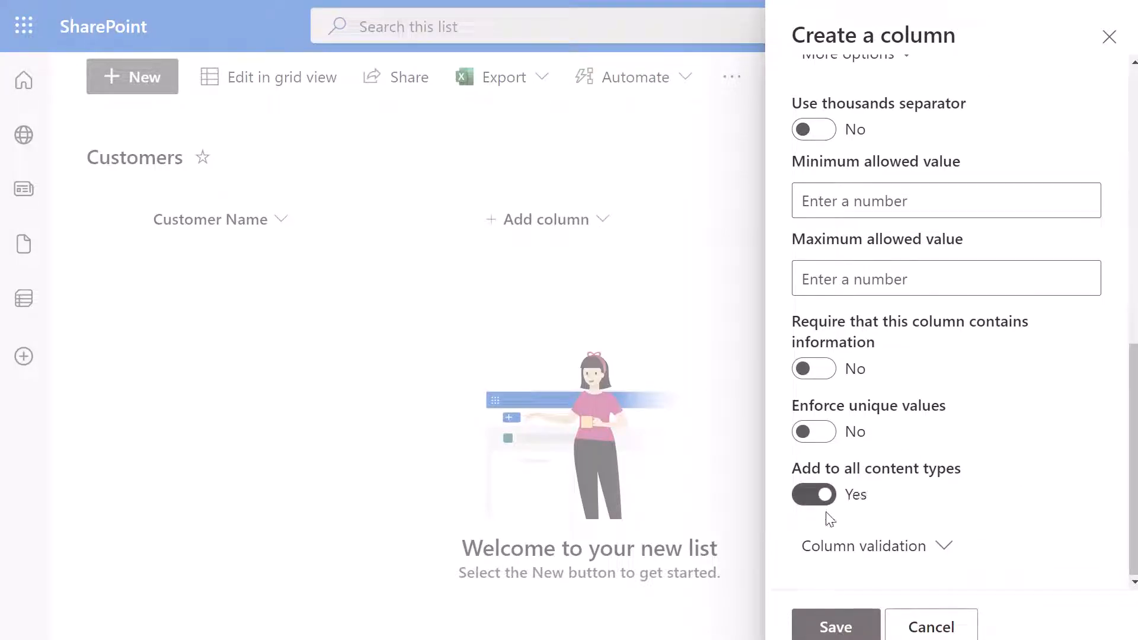
click(824, 503)
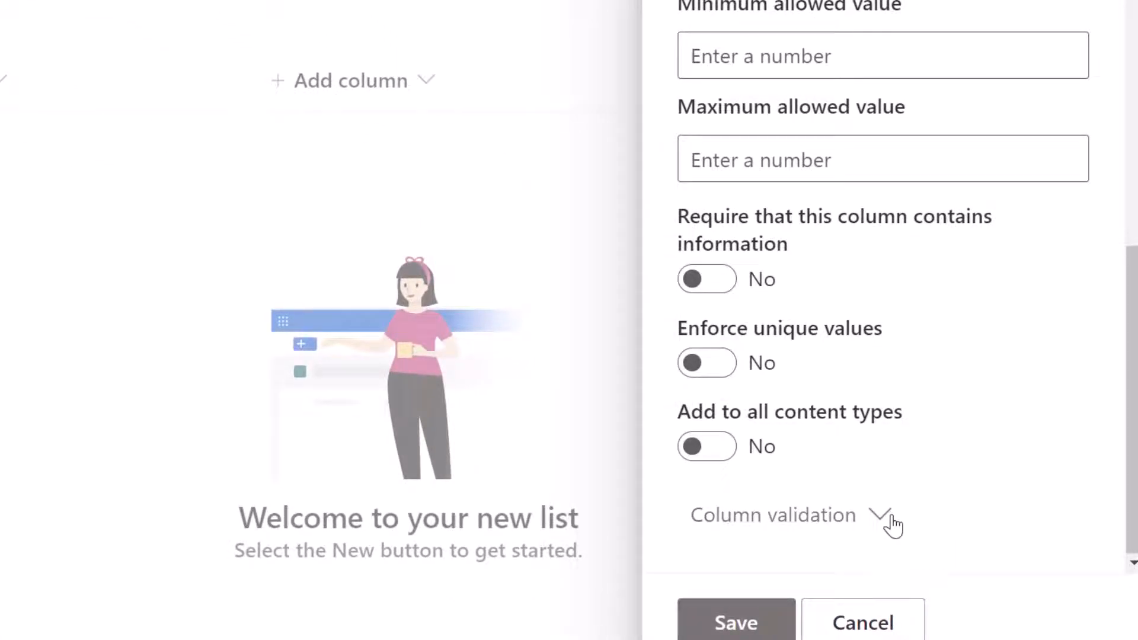
- Enter the column validation formula =LEN(PhoneNumber)=10 for the PhoneNumber column
click(882, 522)
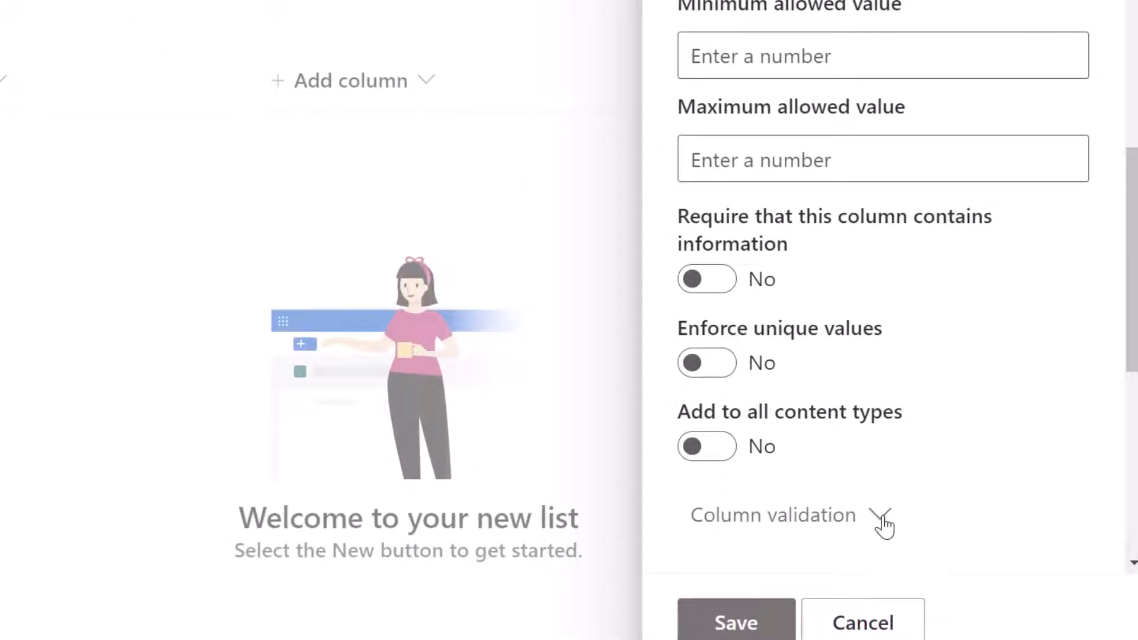
scroll(884, 525, down, 7)
scroll(881, 488, down, 2)
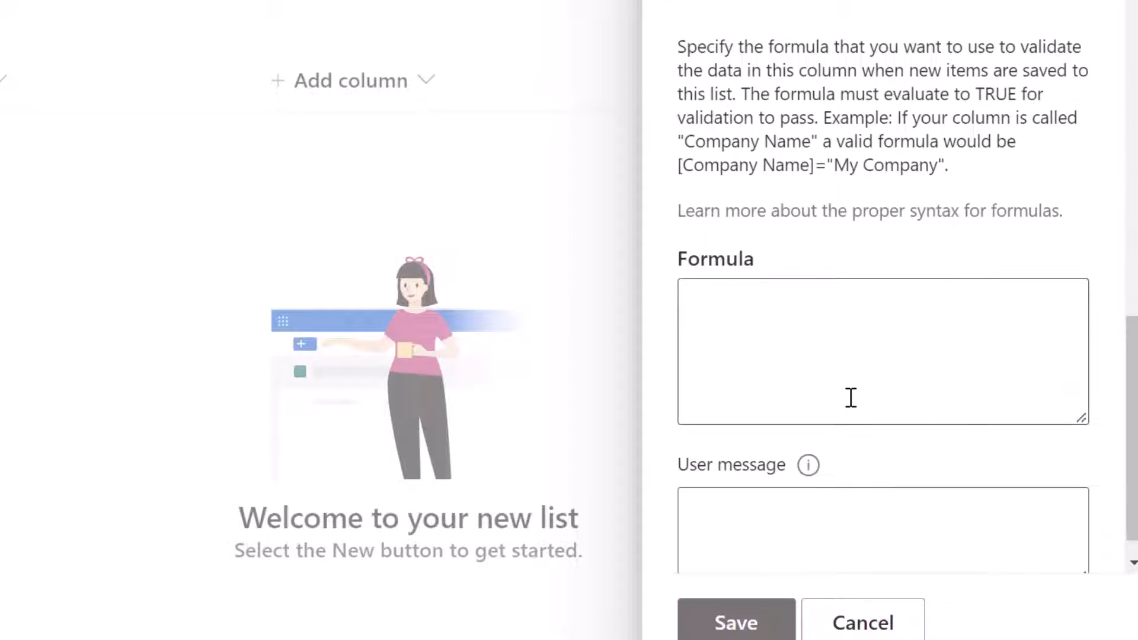
click(842, 373)
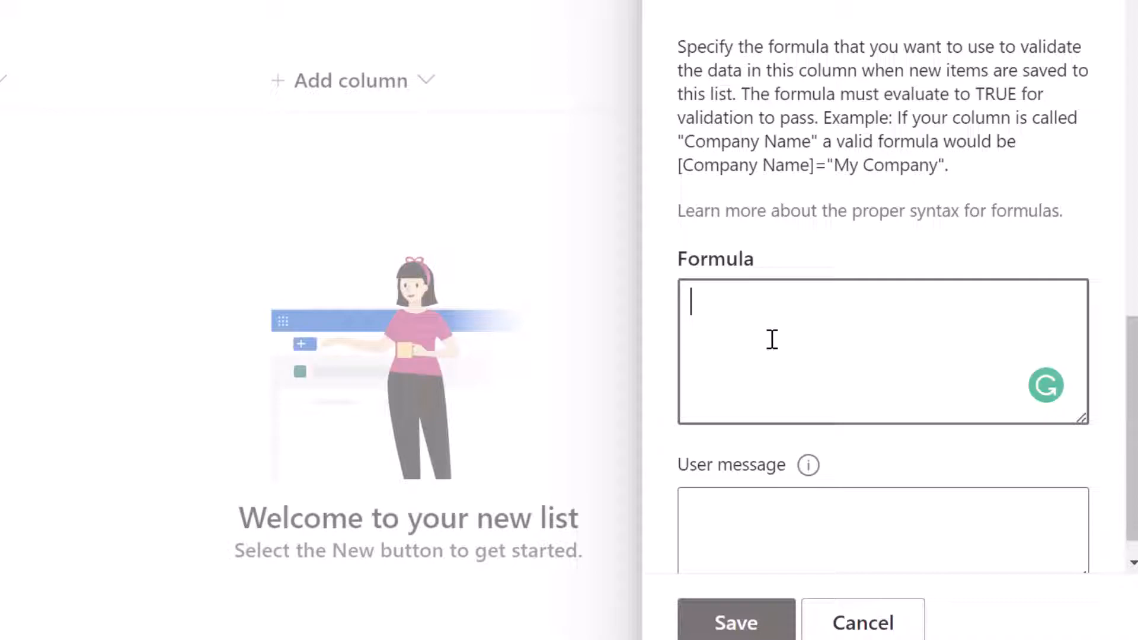
text(=LEN(PhoneNumber)=10)
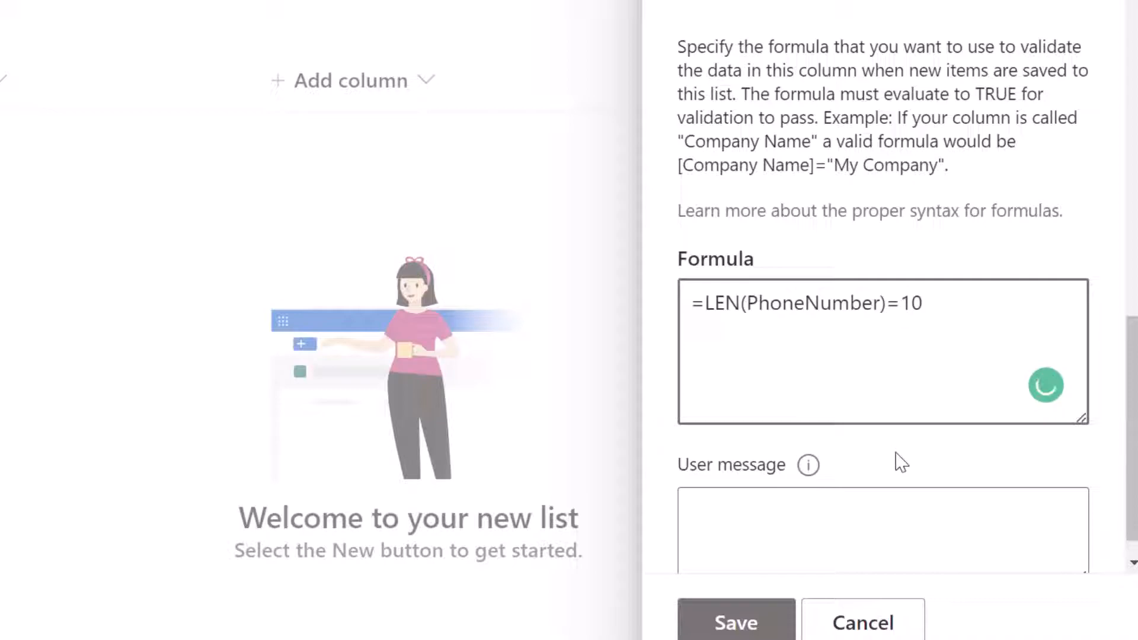
drag(707, 303, 741, 304)
click(740, 338)
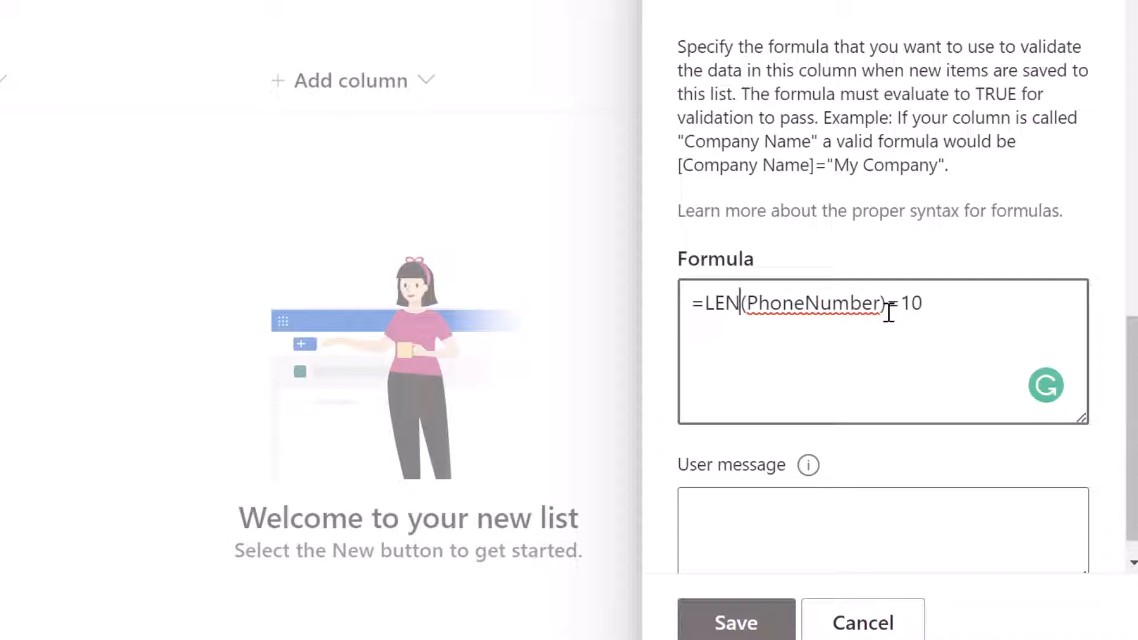
drag(925, 302, 901, 305)
click(938, 358)
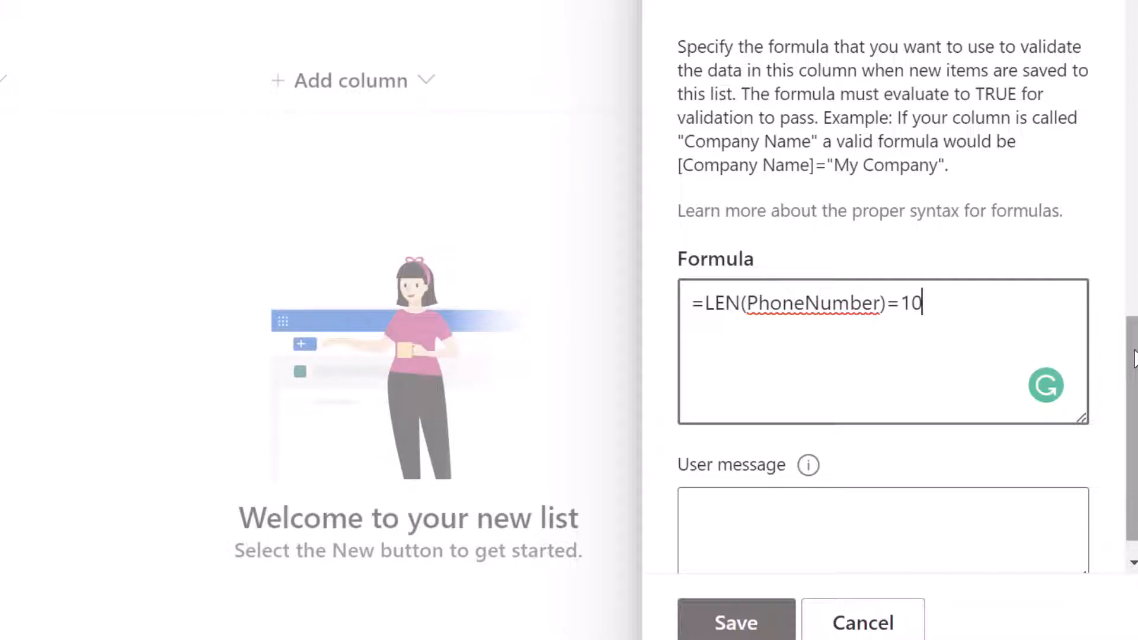
- Set the validation user message to "Phone Number Must Be Exactly 10 Digits Long" and save the PhoneNumber column
scroll(1130, 423, down, 1)
click(1032, 496)
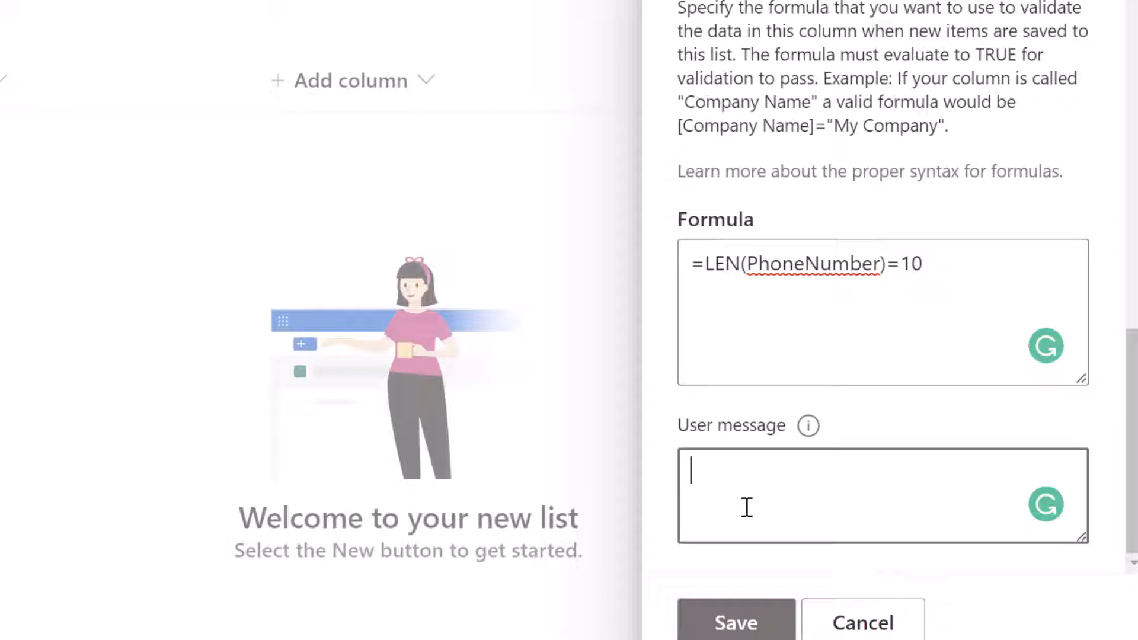
click(810, 433)
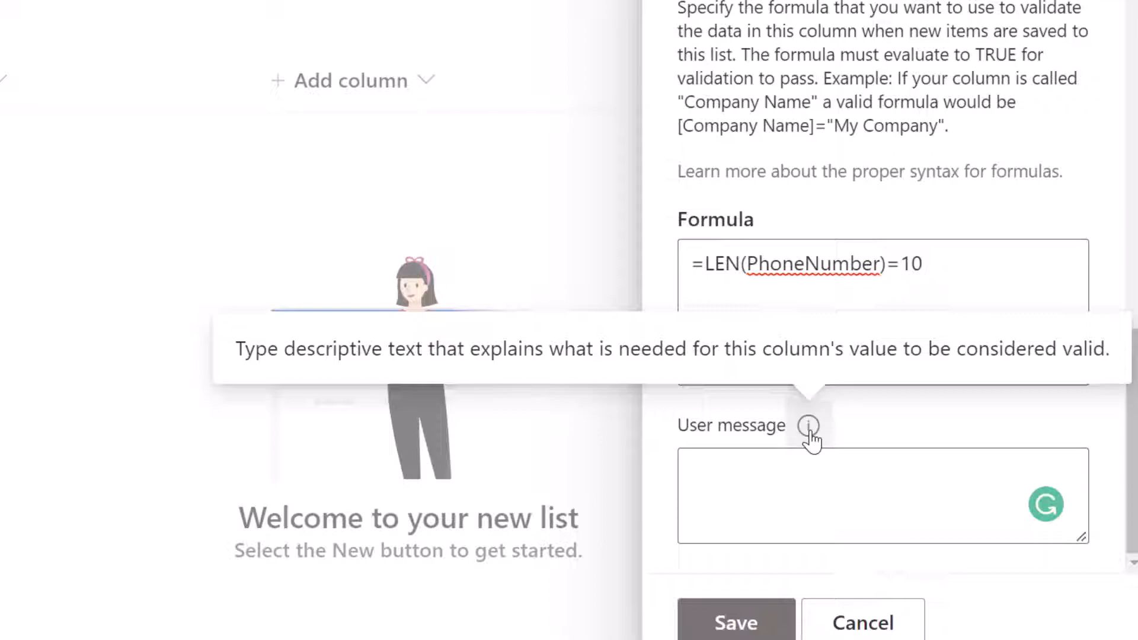
click(818, 490)
text(Phone Number Must Be Exactly 10 Digits Long)
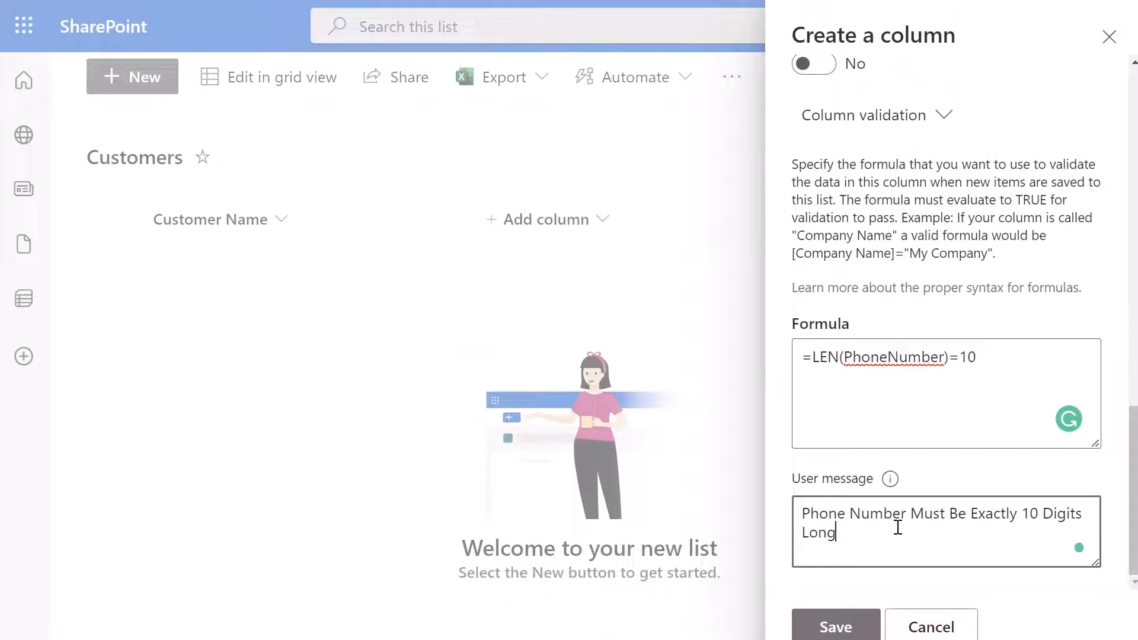
click(837, 627)
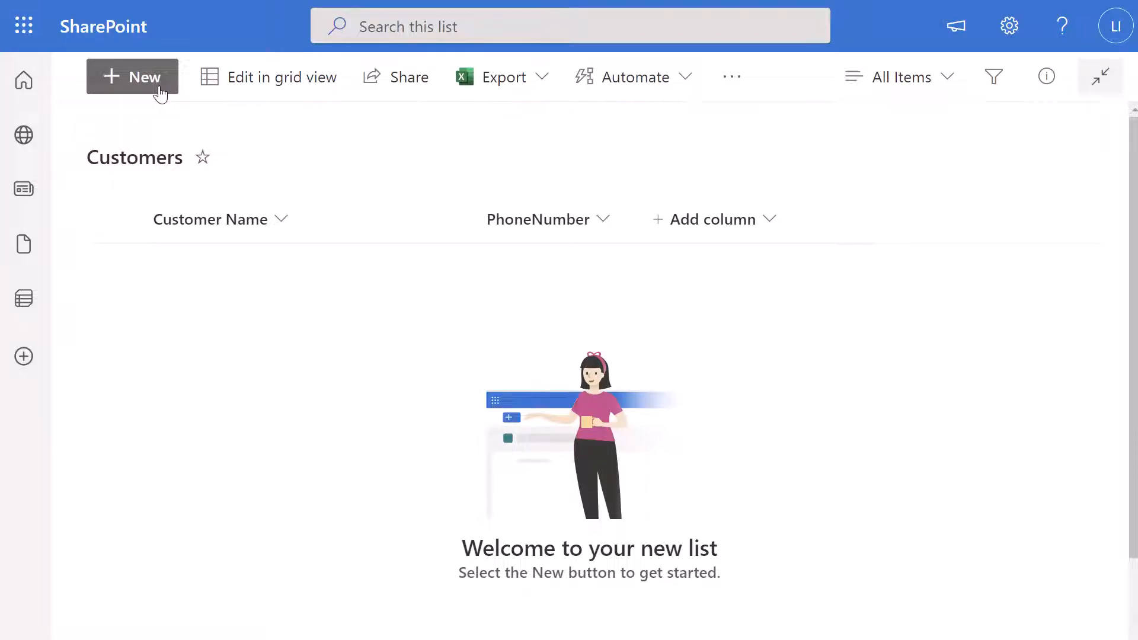
- Try to save a new Customers item with a nine-digit phone number in the PhoneNumber field
click(160, 91)
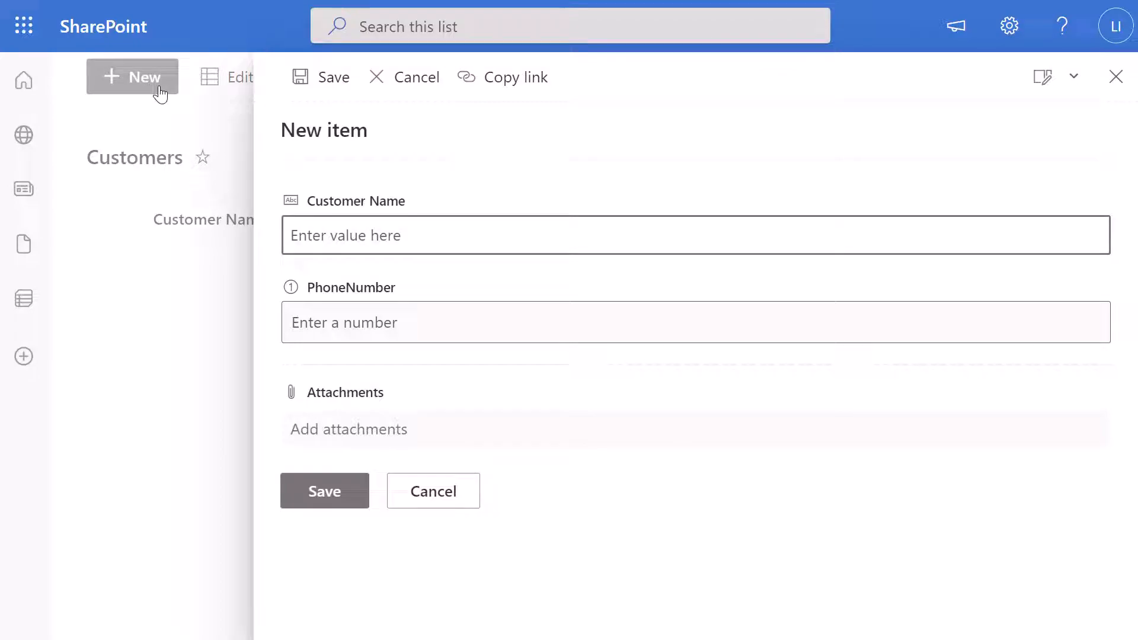
click(372, 318)
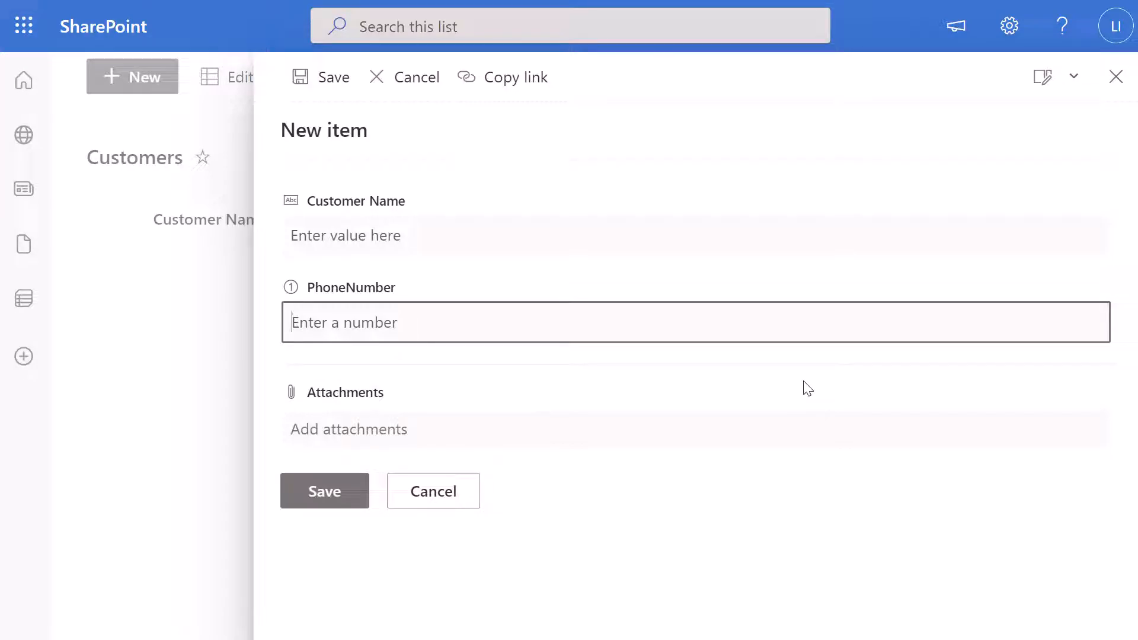
text(416123456)
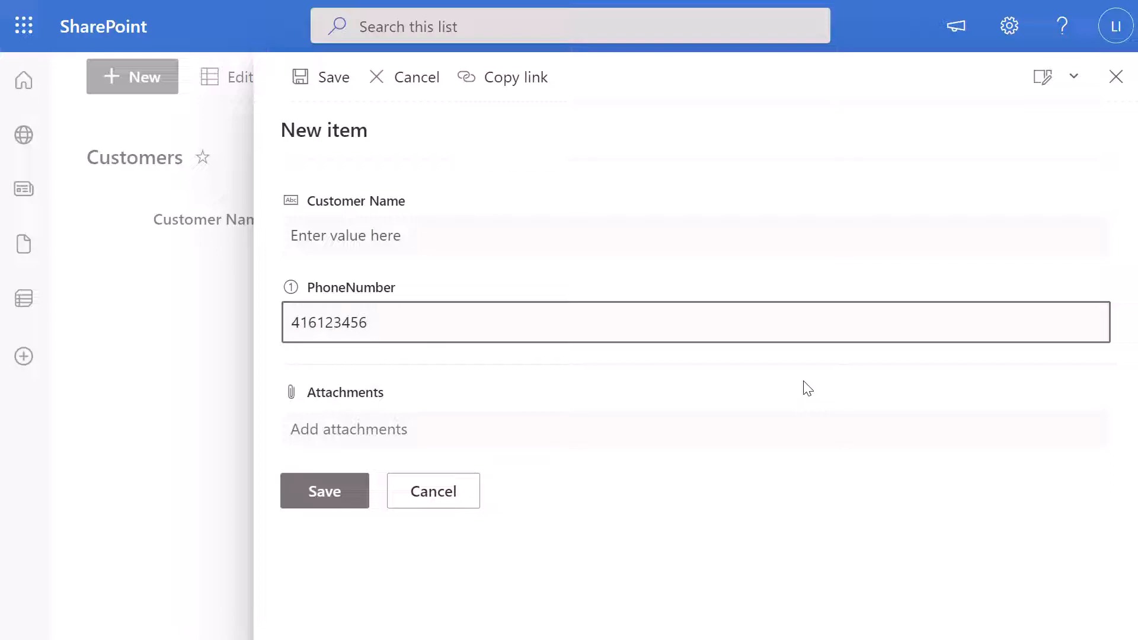
click(331, 508)
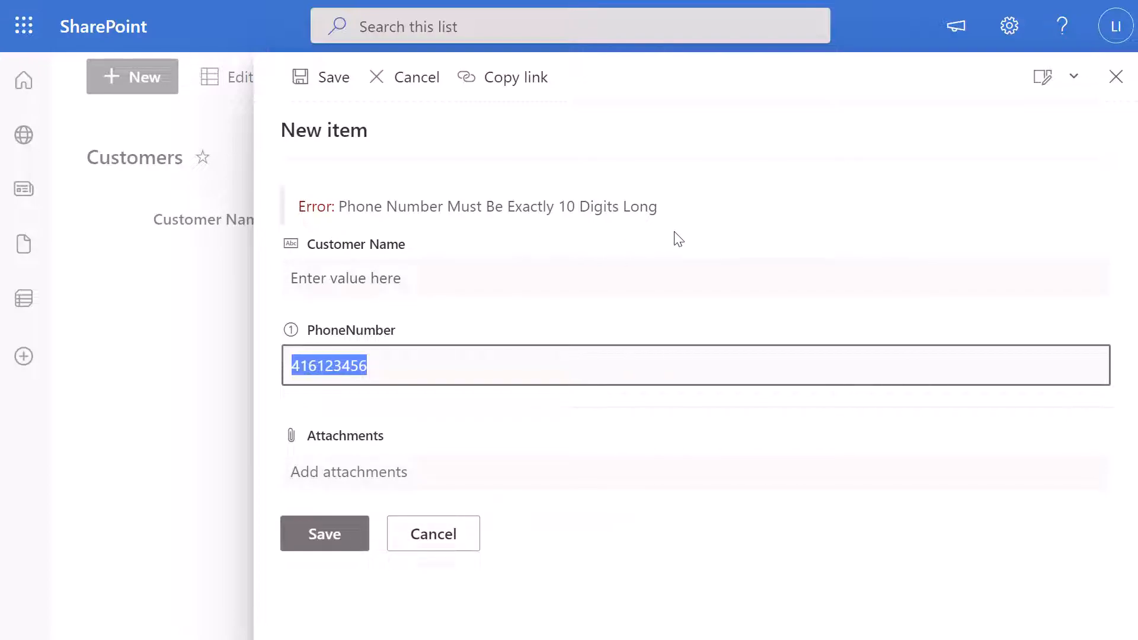
click(351, 535)
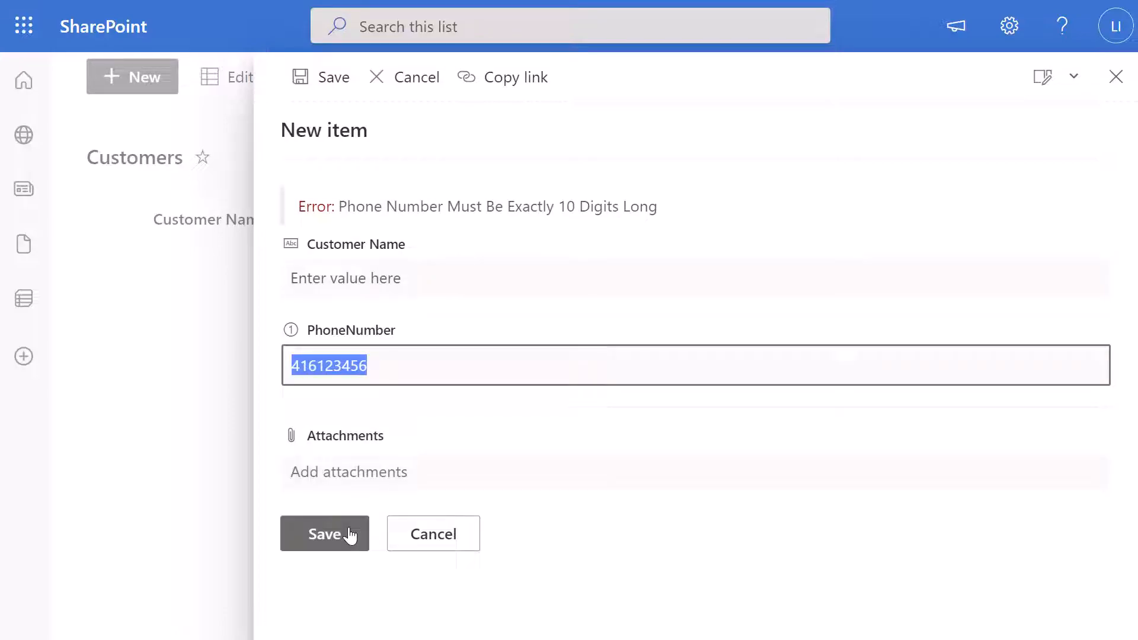
click(350, 539)
- Add the missing tenth digit to the item's PhoneNumber value and save the item
click(458, 365)
text(7)
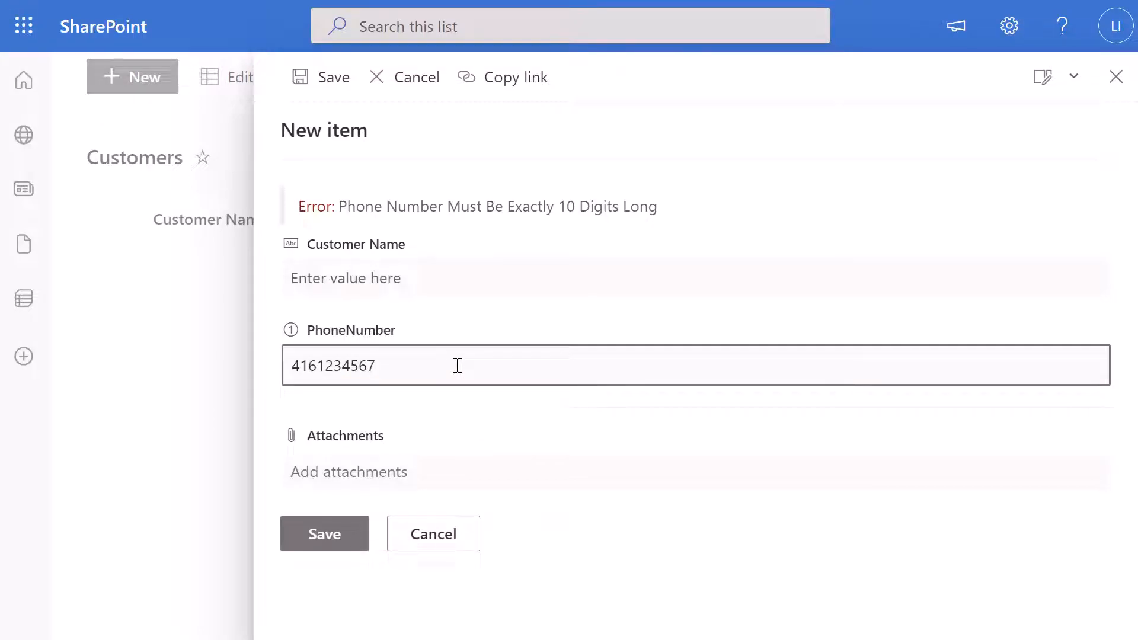
click(323, 547)
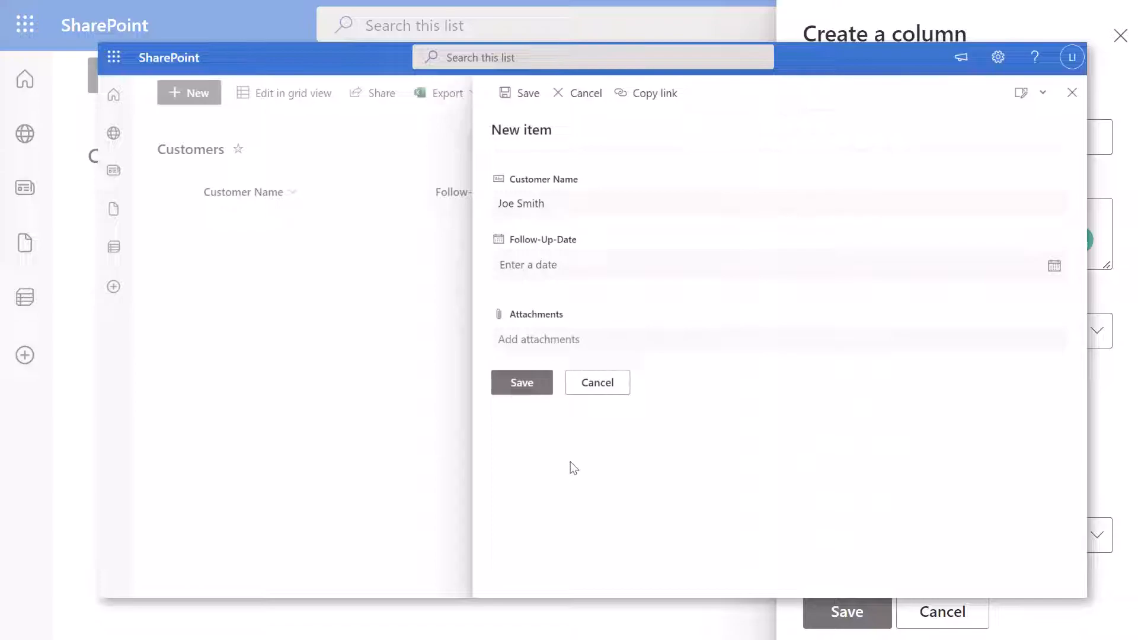
- Set the new customer item's Follow-Up-Date to 8/31/2022 and save the item
click(738, 267)
click(1054, 265)
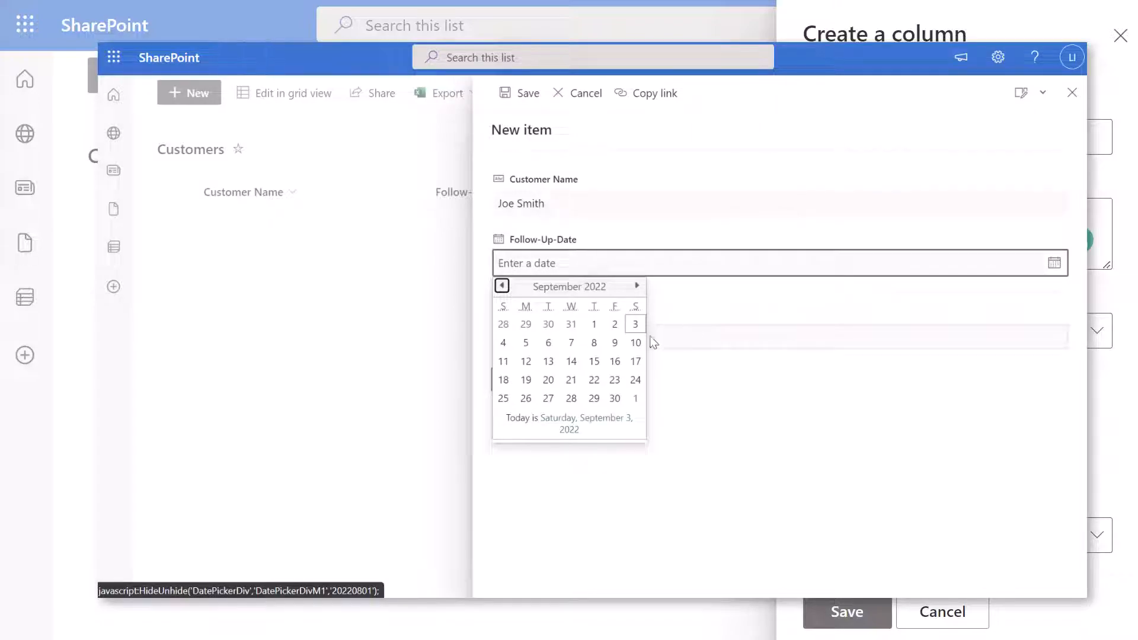
click(572, 324)
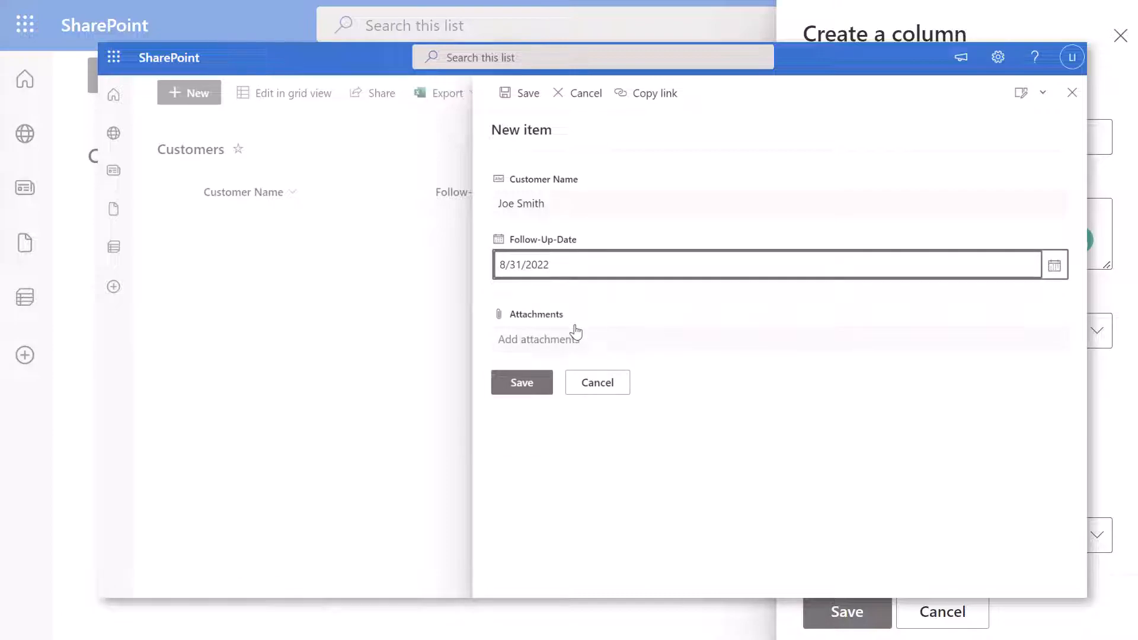
click(520, 387)
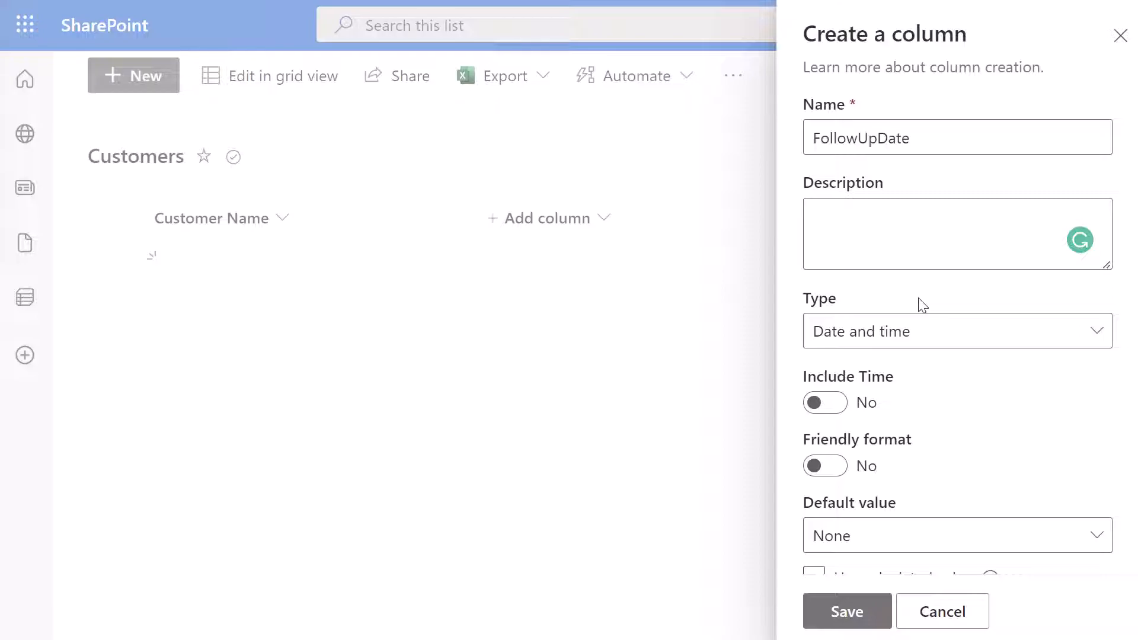
- Enter the column validation formula =[FollowUpDate]>TODAY() for the new FollowUpDate date column
scroll(941, 308, down, 6)
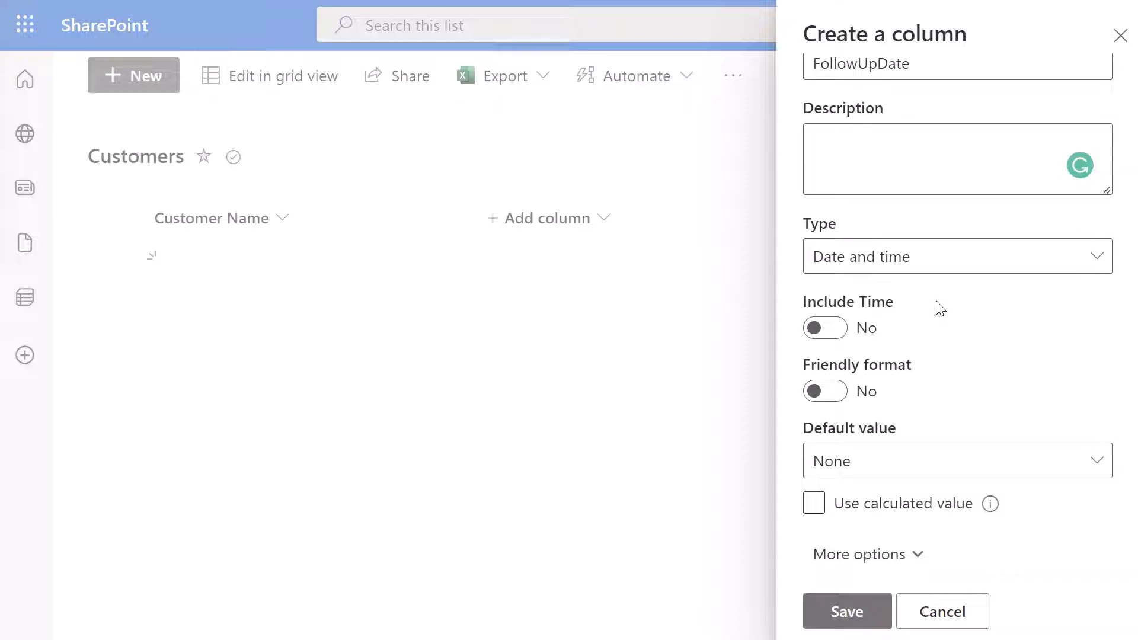
click(830, 479)
click(867, 537)
scroll(879, 528, down, 6)
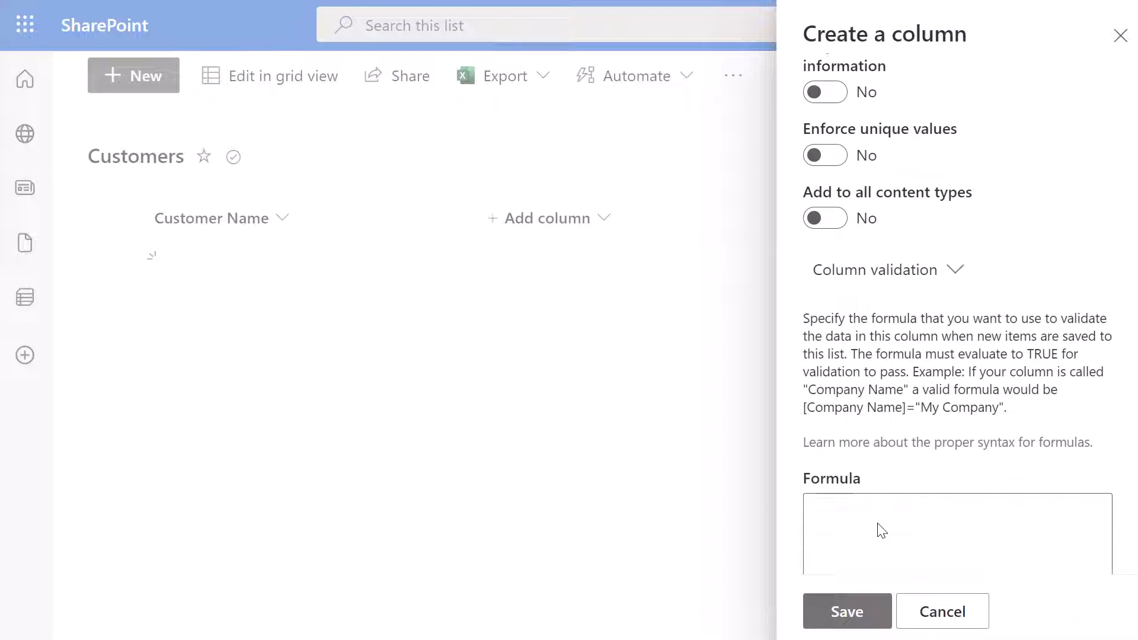
click(877, 393)
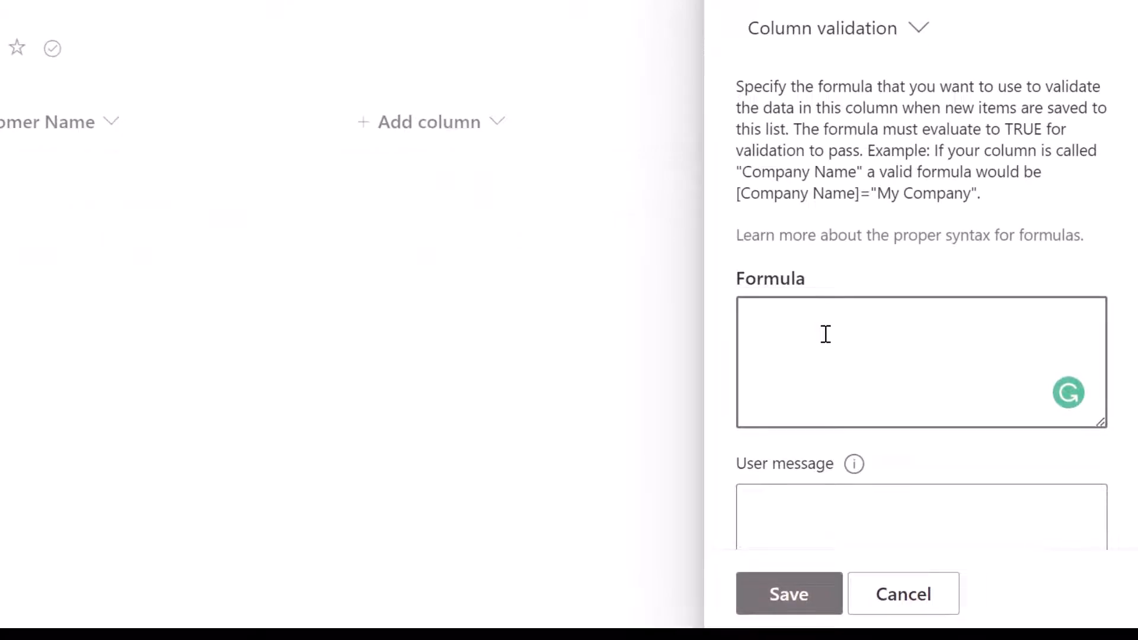
text(=[FollowUpDate]>TODAY())
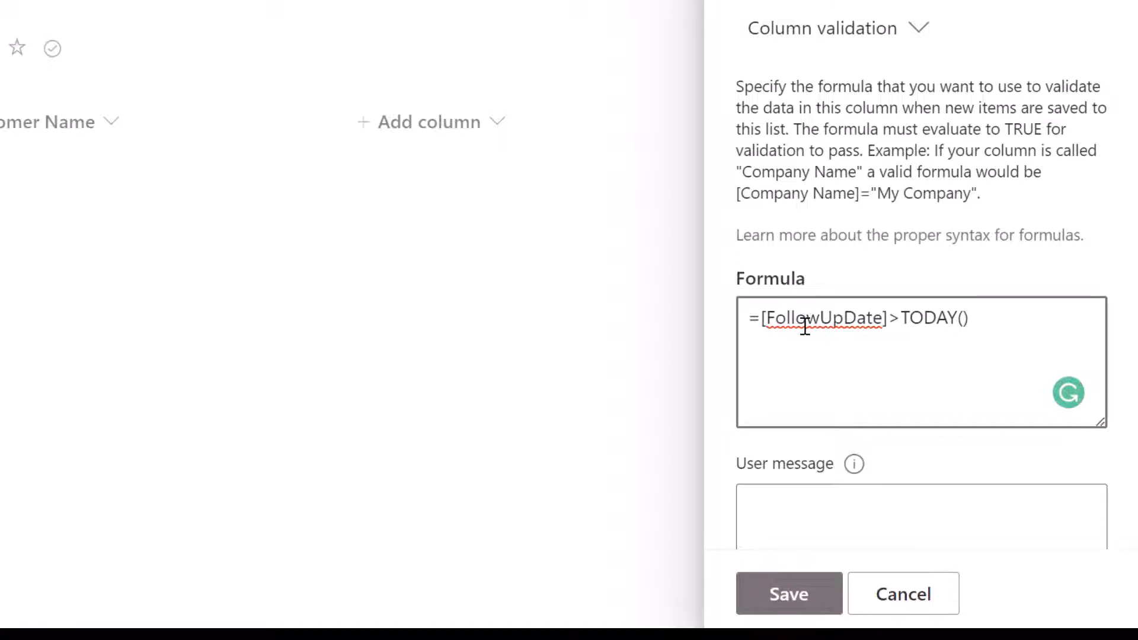
- Set the validation user message to "The follow up date must be greater than today" and save the FollowUpDate column
scroll(839, 417, down, 1)
click(831, 457)
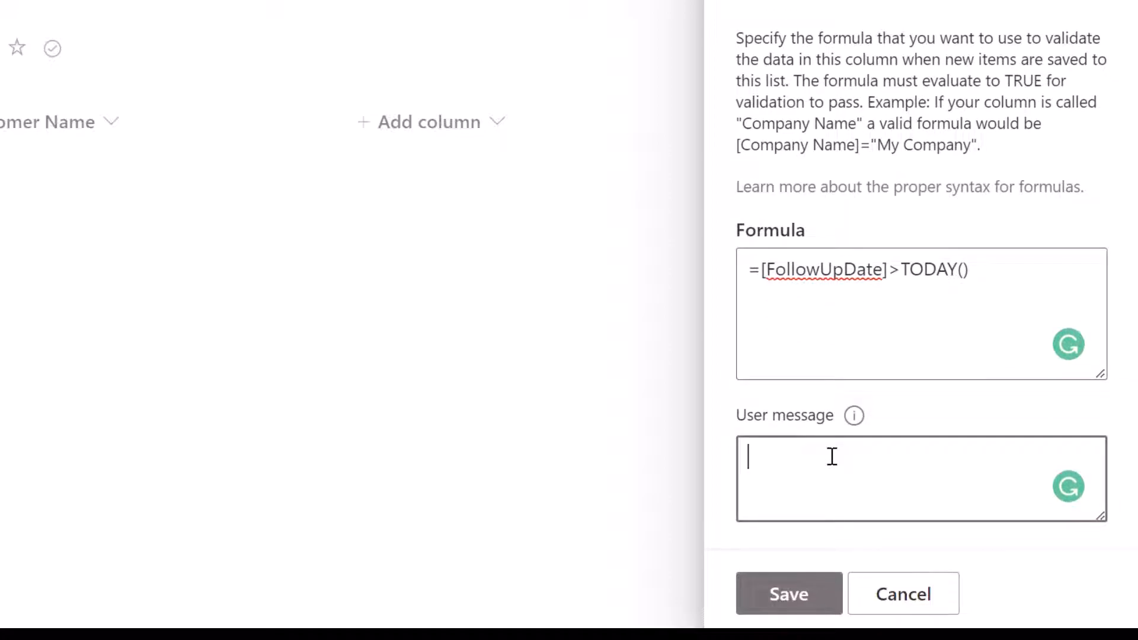
text(The follow up date must be greater than today)
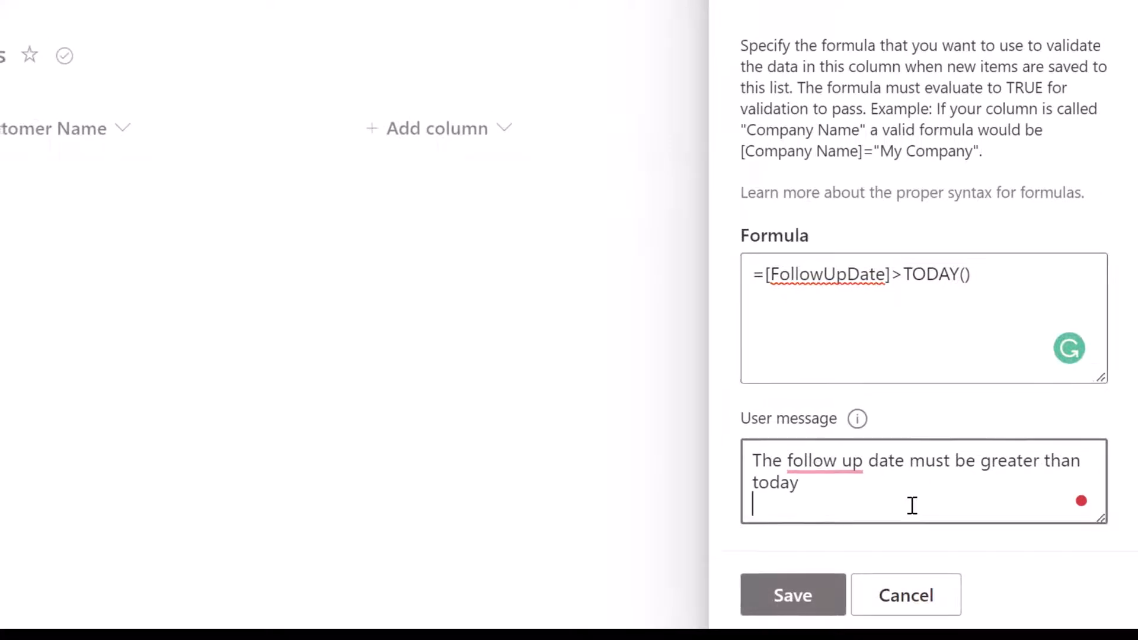
click(811, 611)
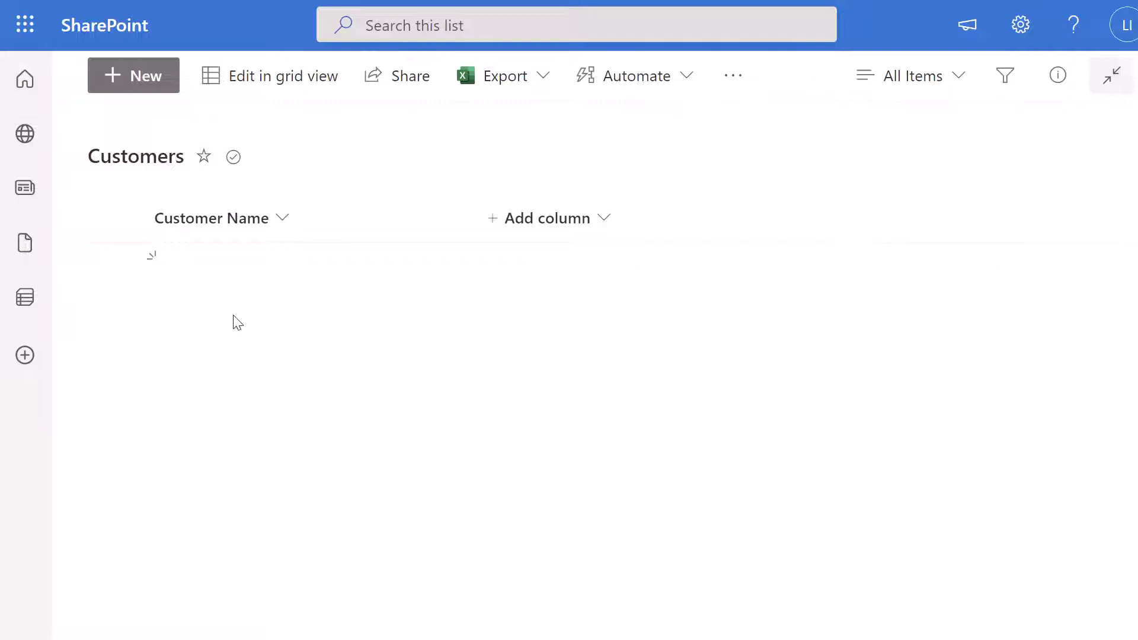
- Try to save a new Customers item with the FollowUpDate set to 8/31/2022
click(133, 82)
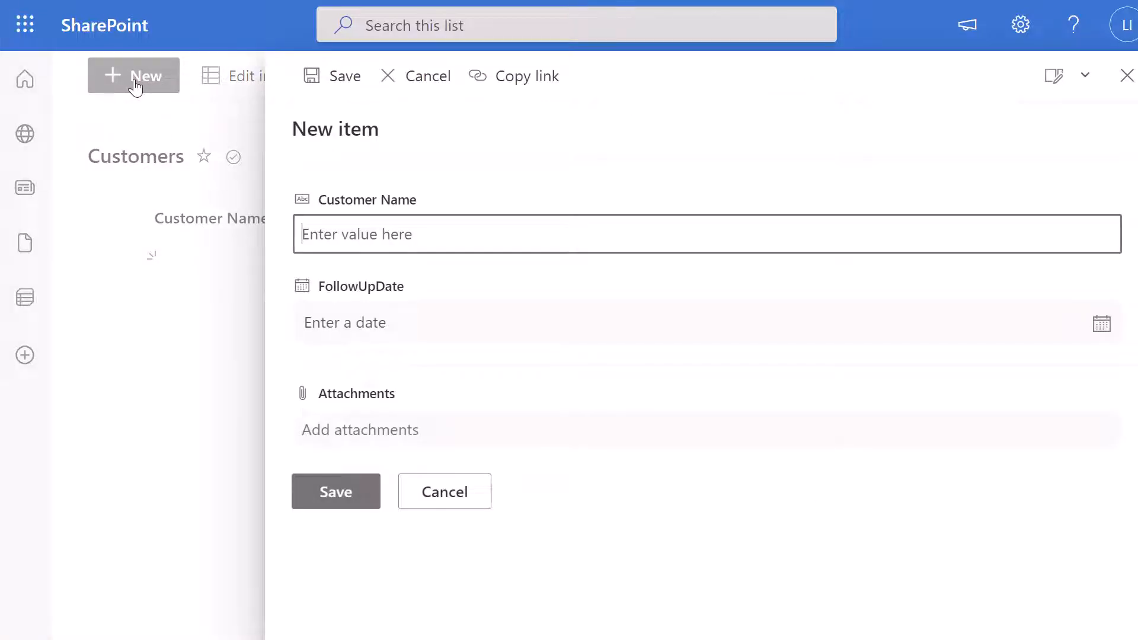
click(368, 326)
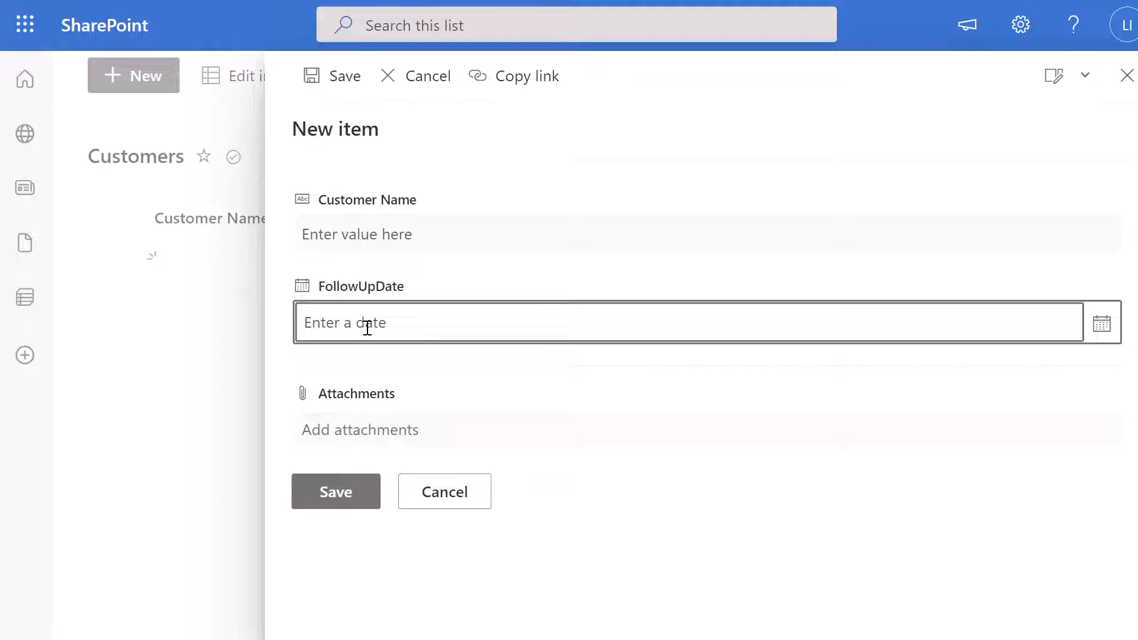
click(1112, 334)
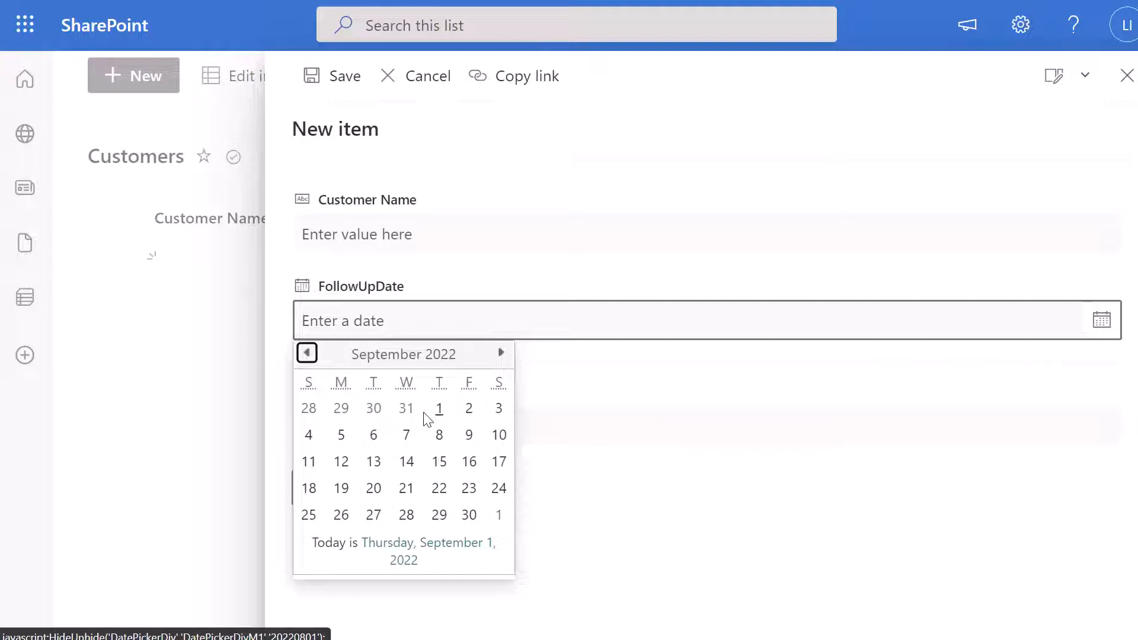
click(407, 415)
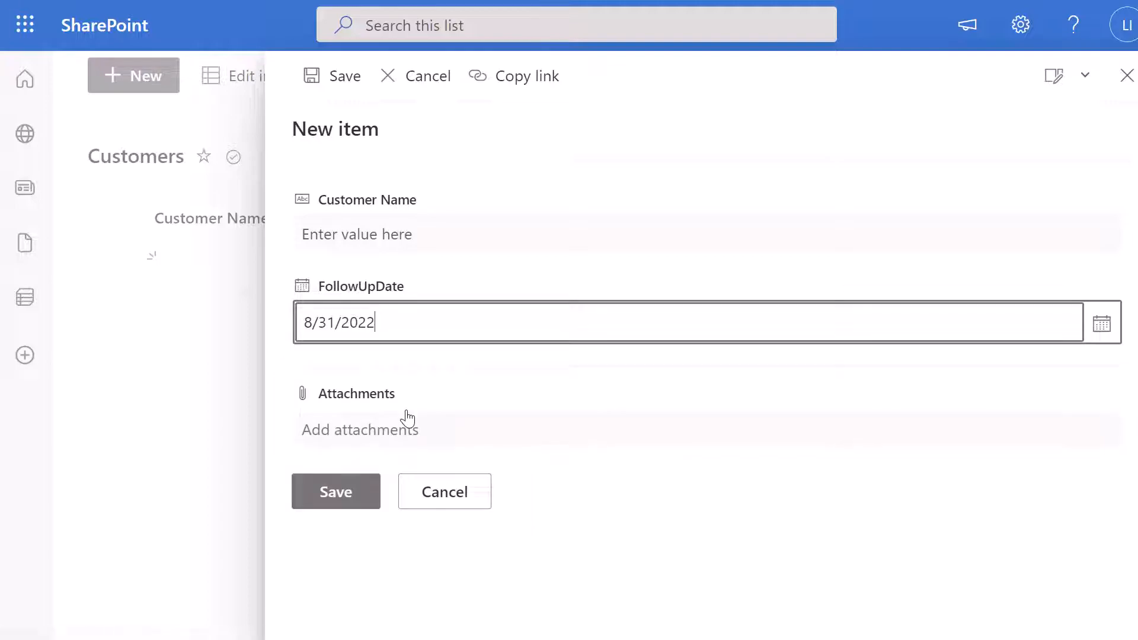
click(336, 492)
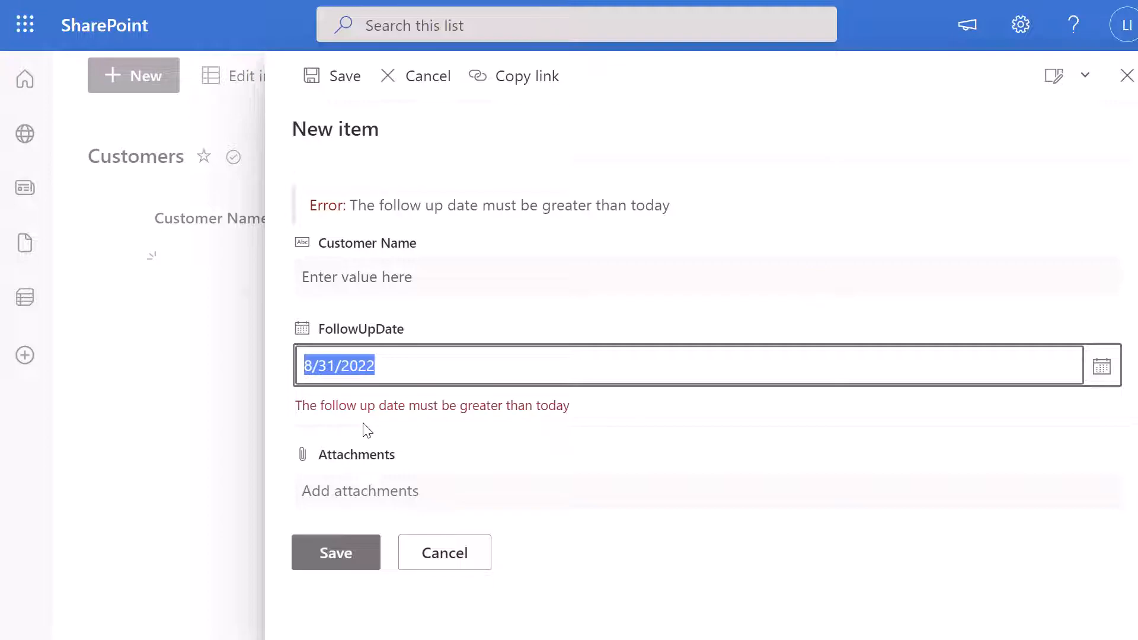
- Change the item's FollowUpDate to 9/6/2022 and save the item
click(1103, 371)
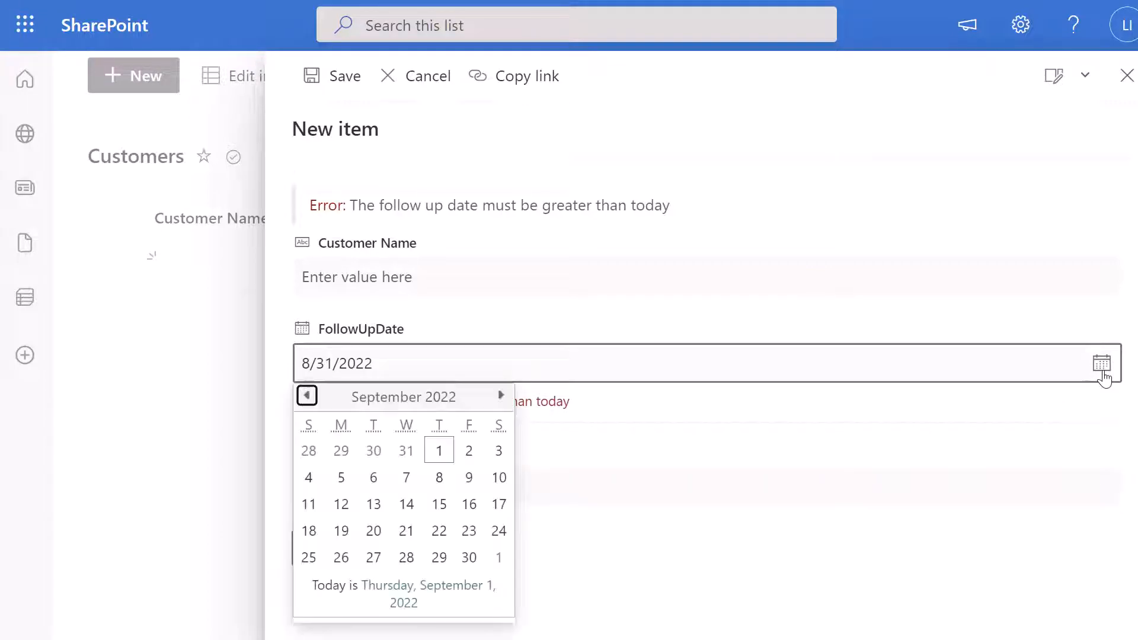
click(374, 479)
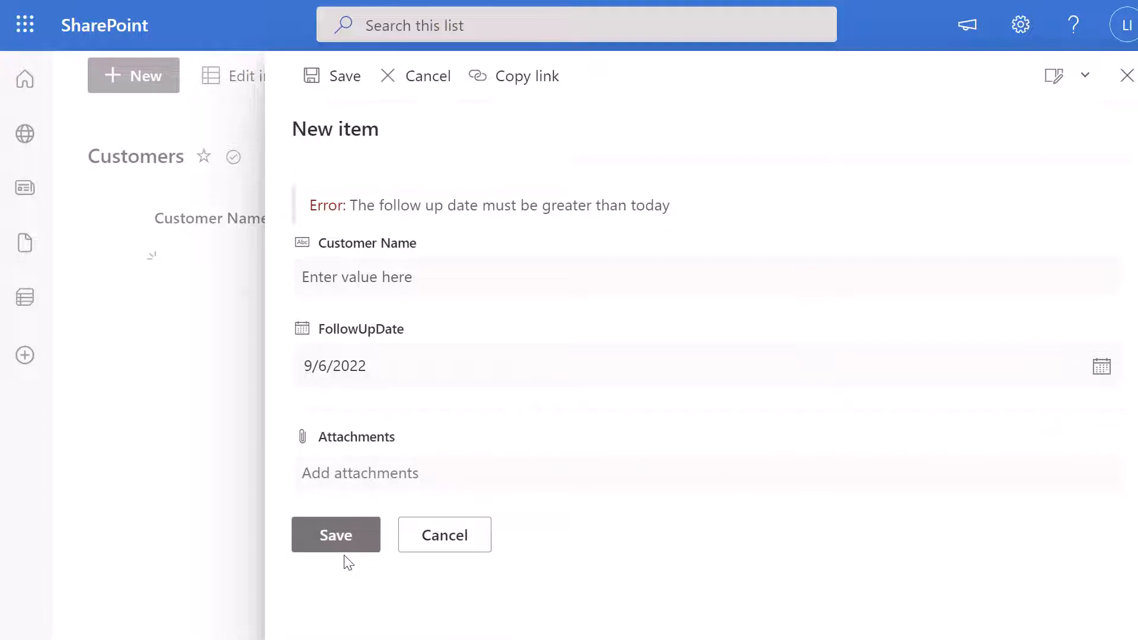
click(342, 542)
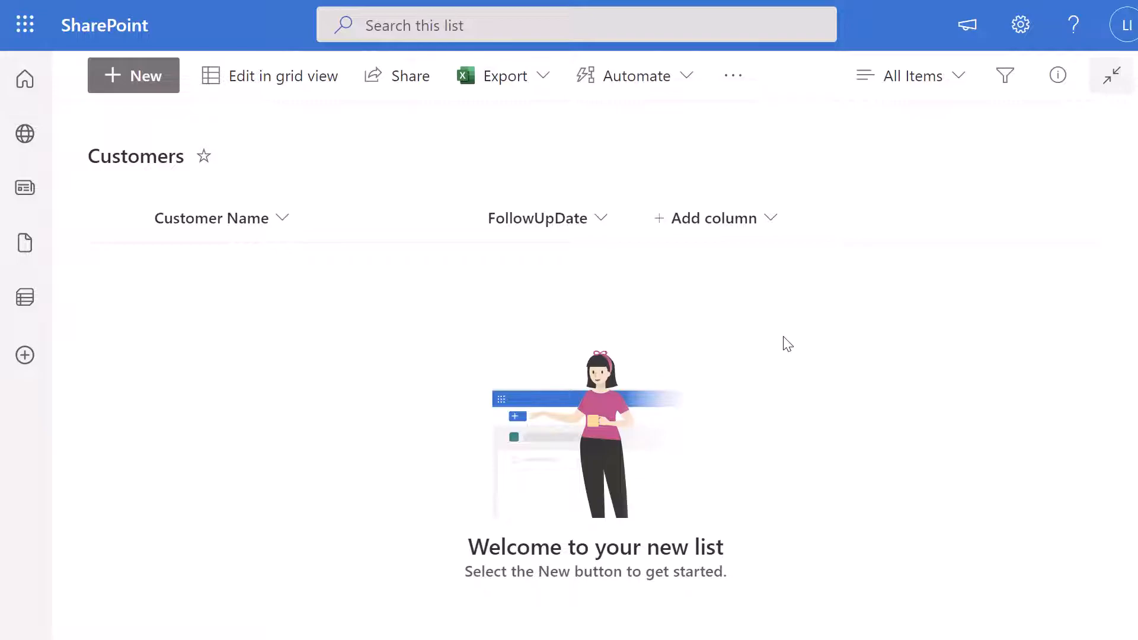
- Open the FollowUpDate column for editing from the Customers list settings
click(1021, 27)
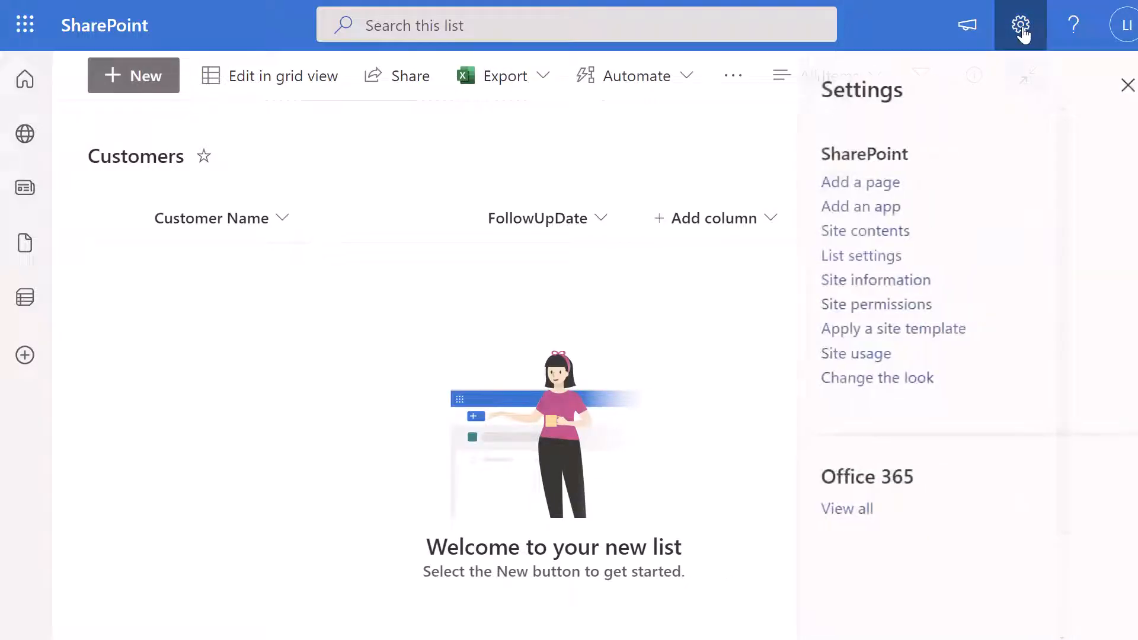
click(860, 260)
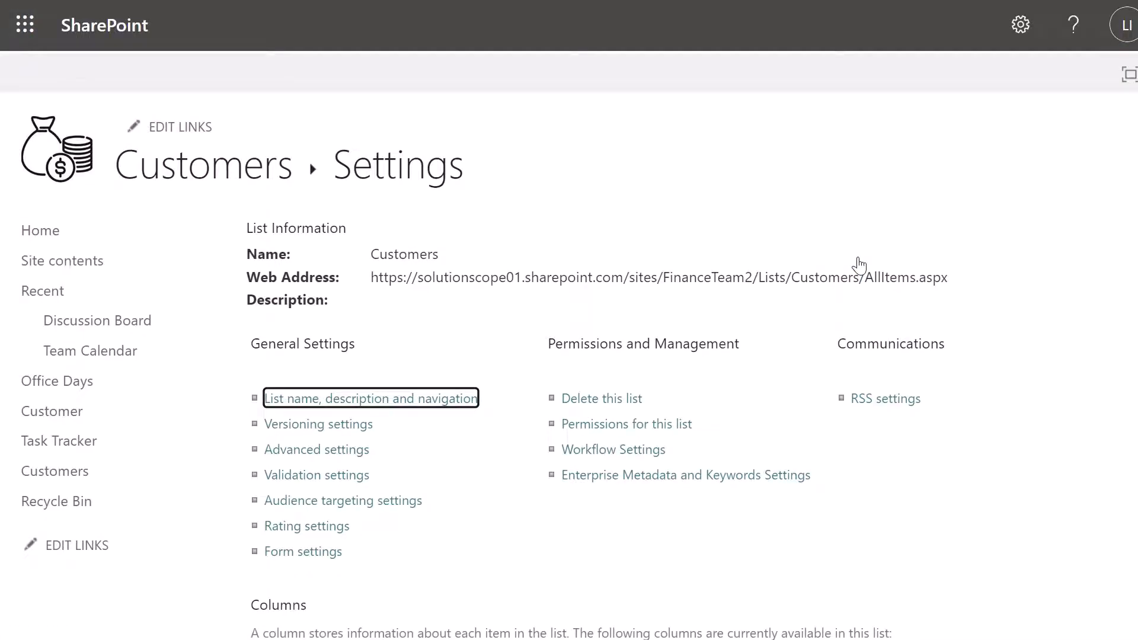
scroll(860, 265, down, 5)
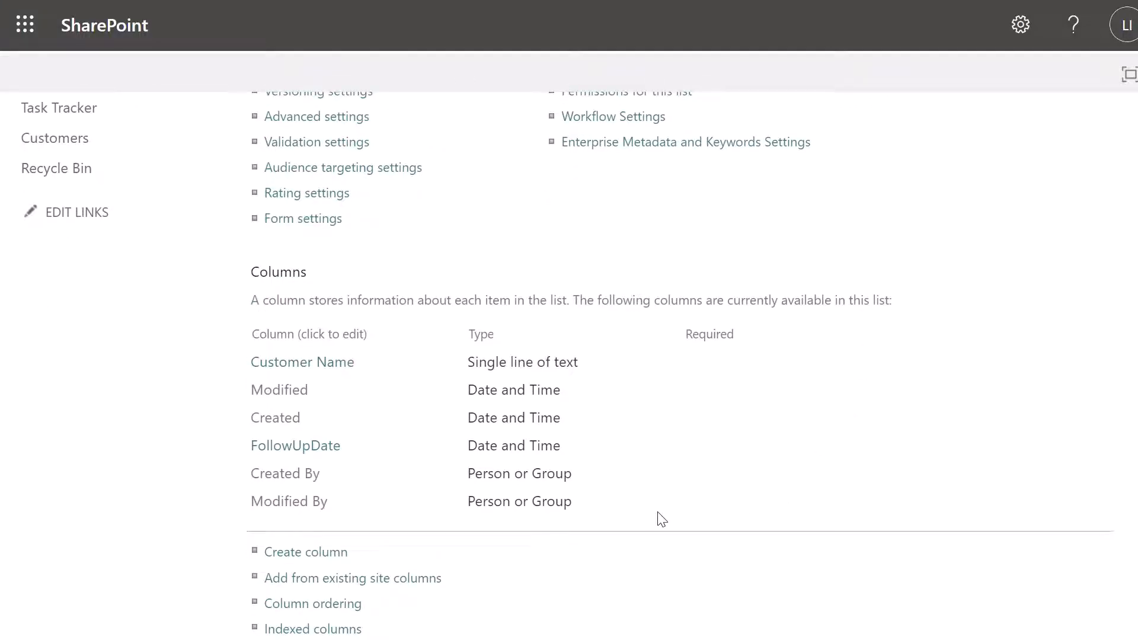
click(326, 457)
- Save the FollowUpDate column with validation formula =FollowUpDate>(TODAY()+3) and user message "The follow up date must be greater than today+2days"
scroll(350, 457, down, 10)
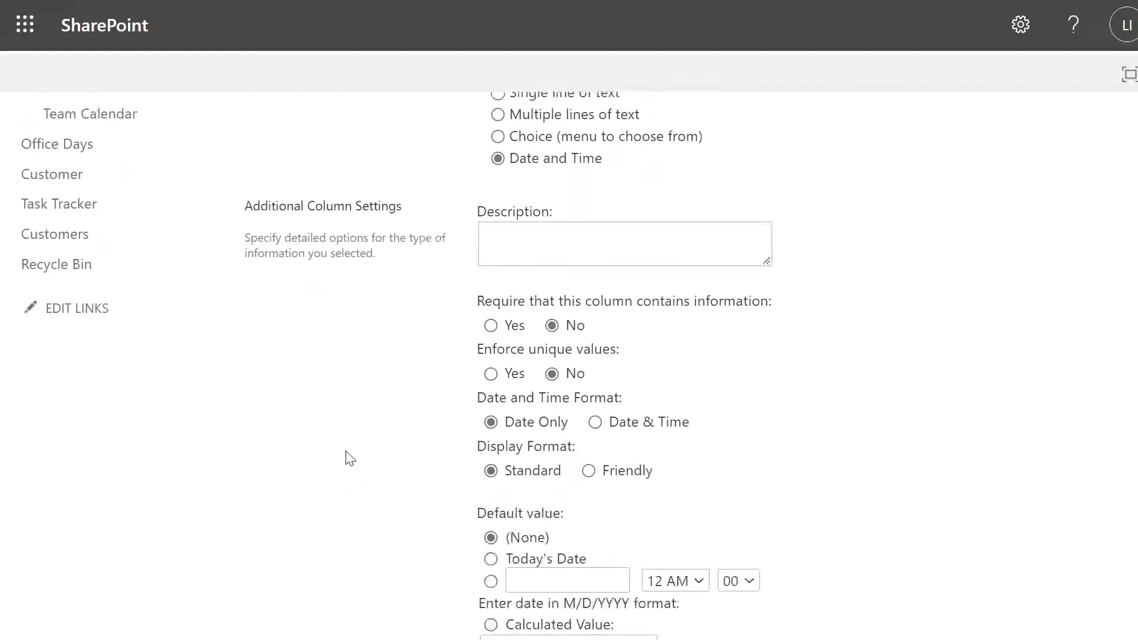
scroll(350, 457, down, 1)
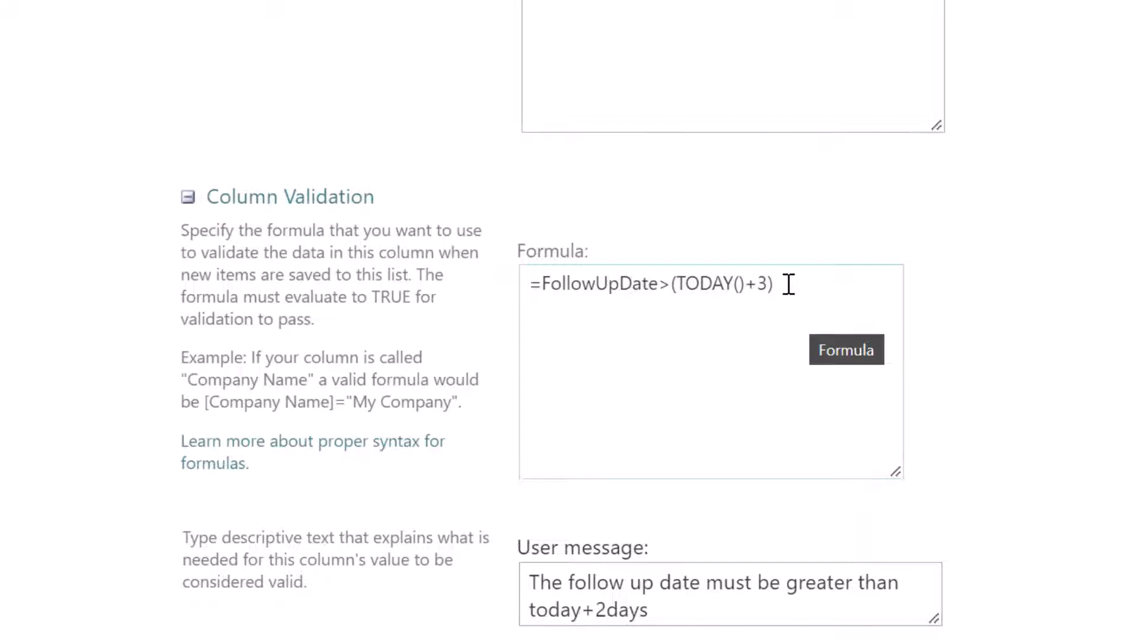
click(789, 285)
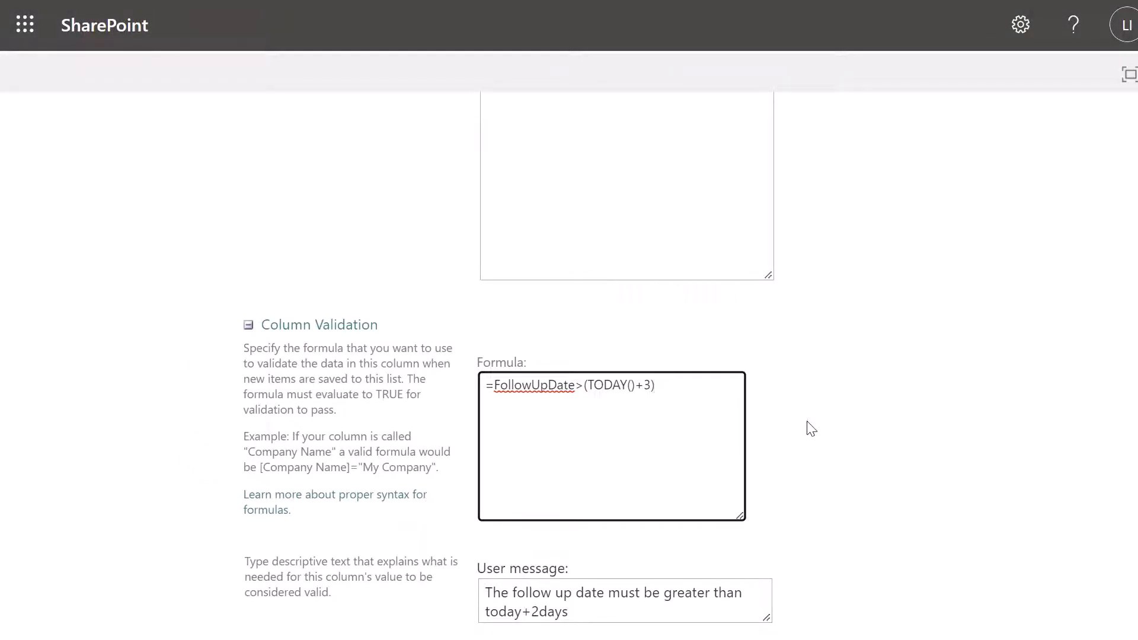
scroll(804, 424, down, 3)
click(971, 523)
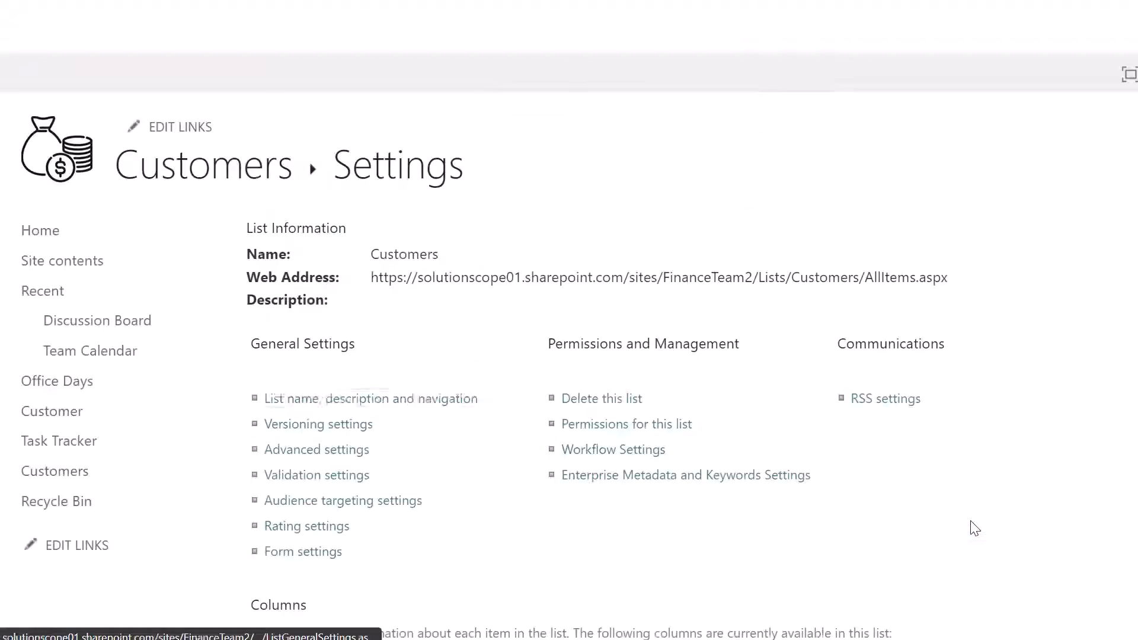
- Try to save a new Customers item with the FollowUpDate set to 9/2/2022
click(240, 178)
click(155, 81)
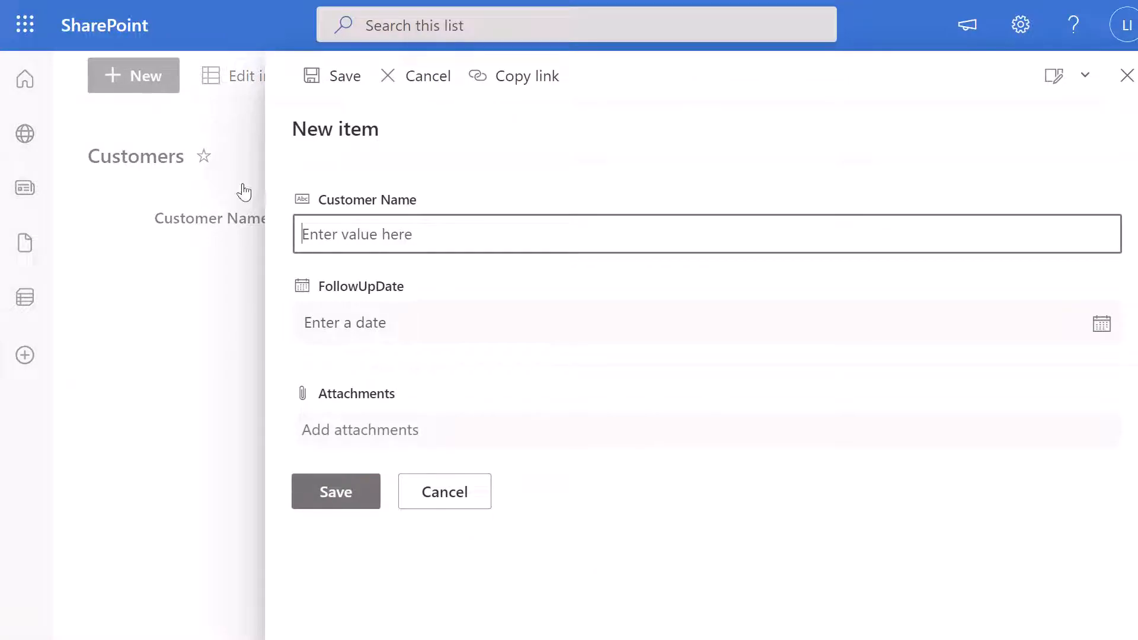
click(327, 321)
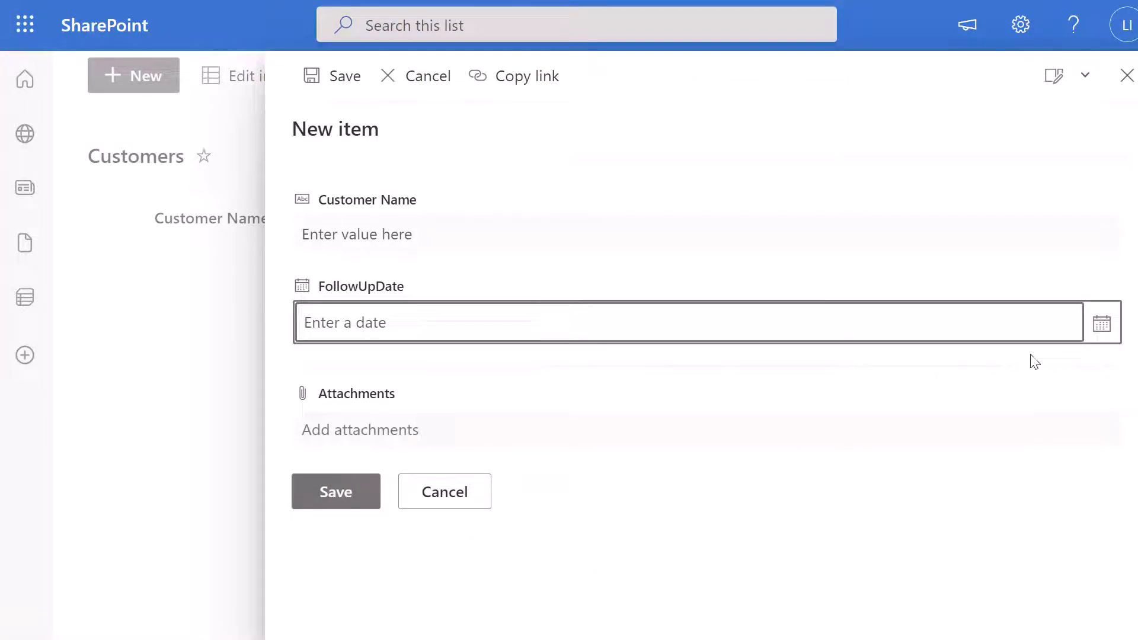
click(1104, 324)
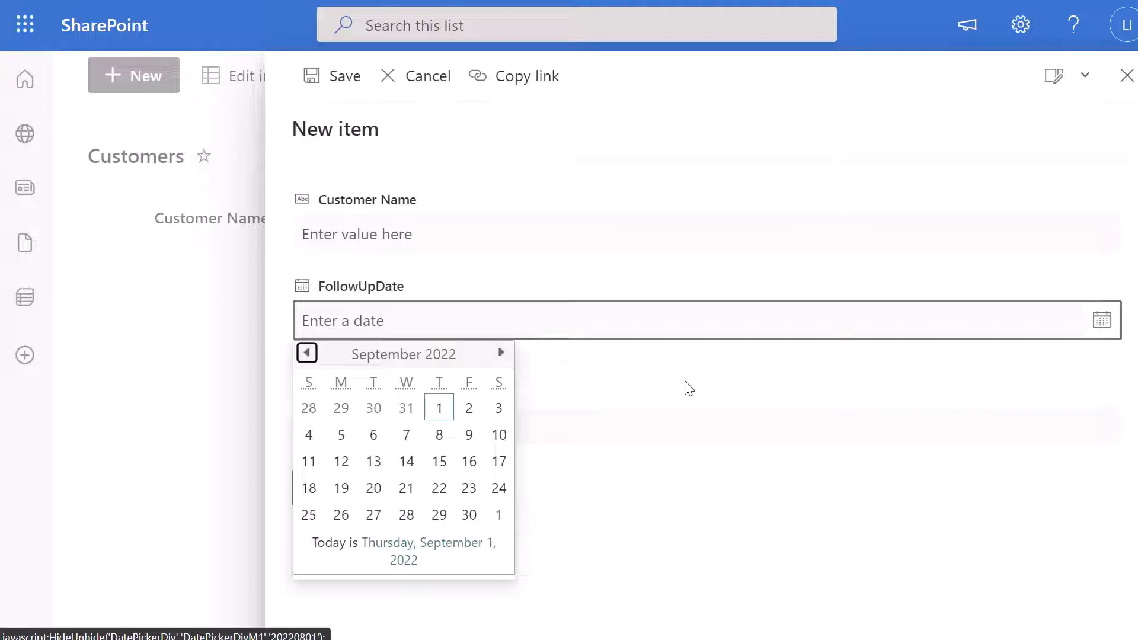
click(469, 409)
click(344, 500)
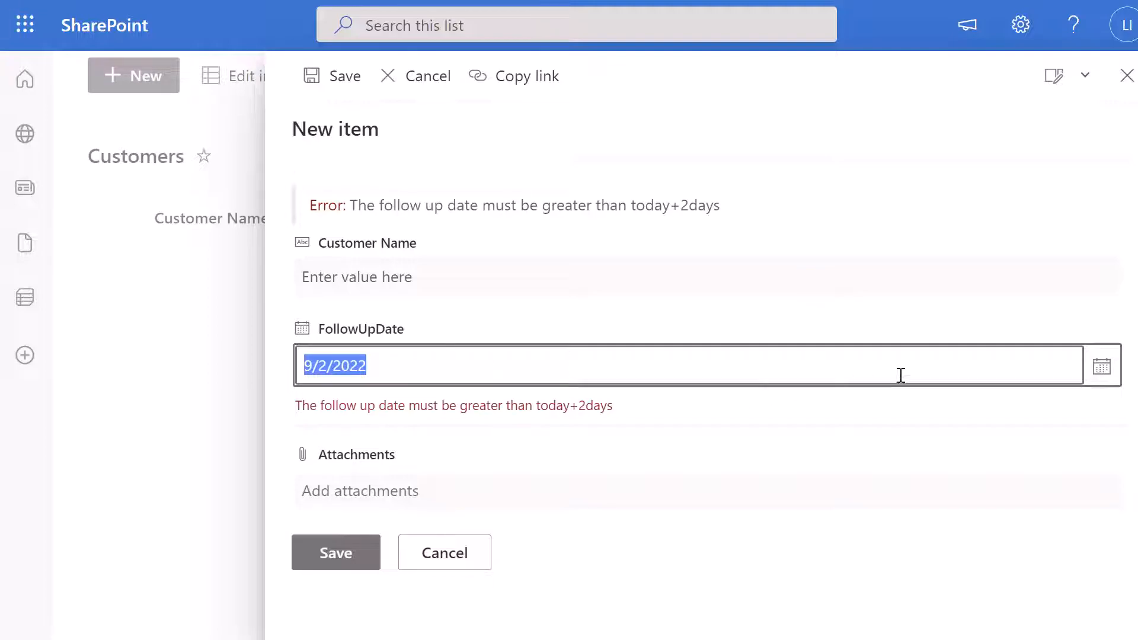
- Change the item's FollowUpDate to 9/5/2022 and save the item
click(1113, 378)
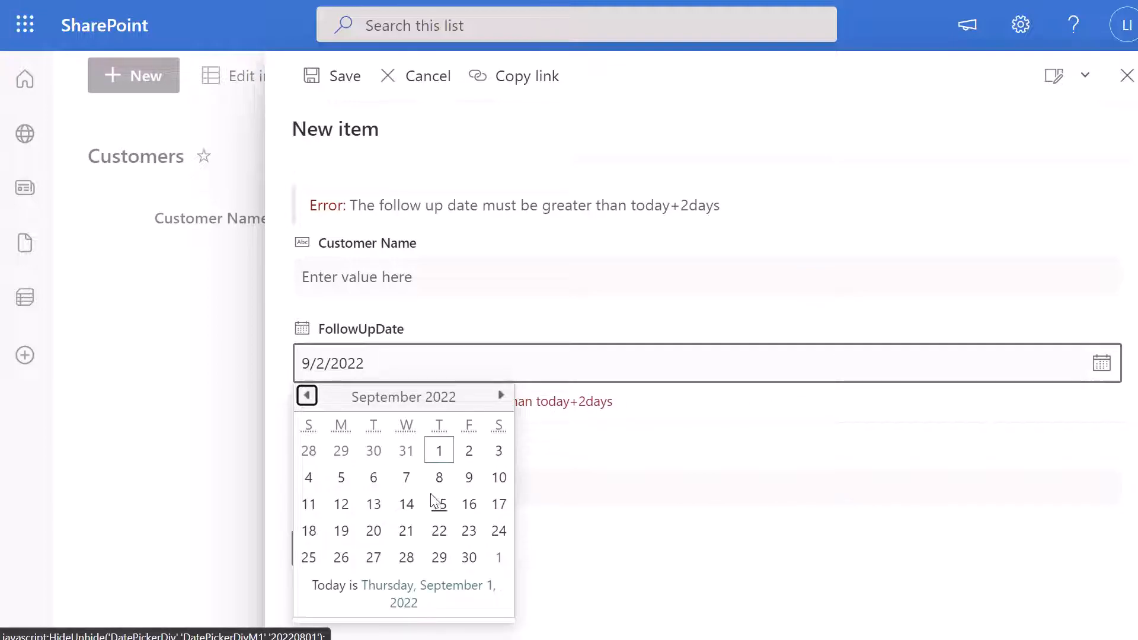
click(342, 478)
click(343, 557)
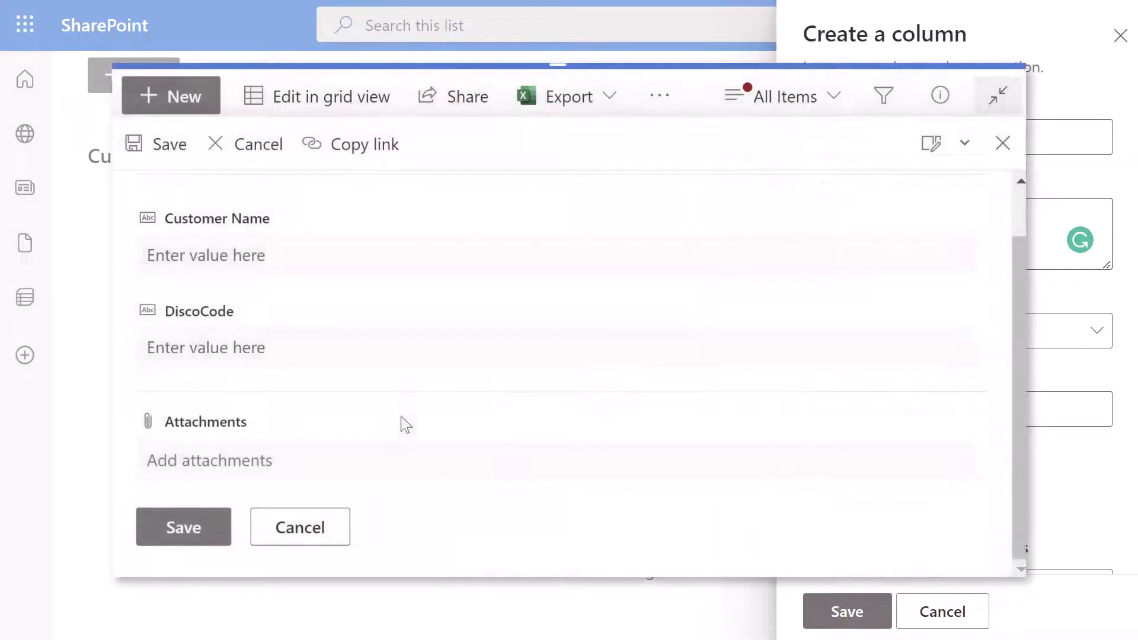
- Try to save the new item with the DiscoCode set to promo10
click(361, 354)
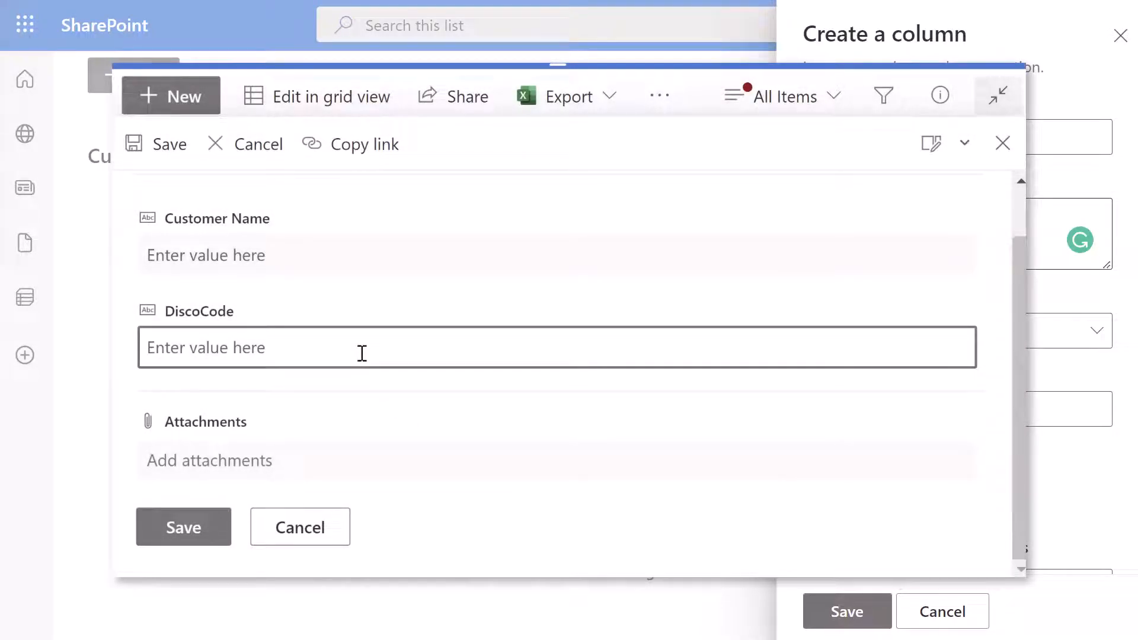
text(promo10)
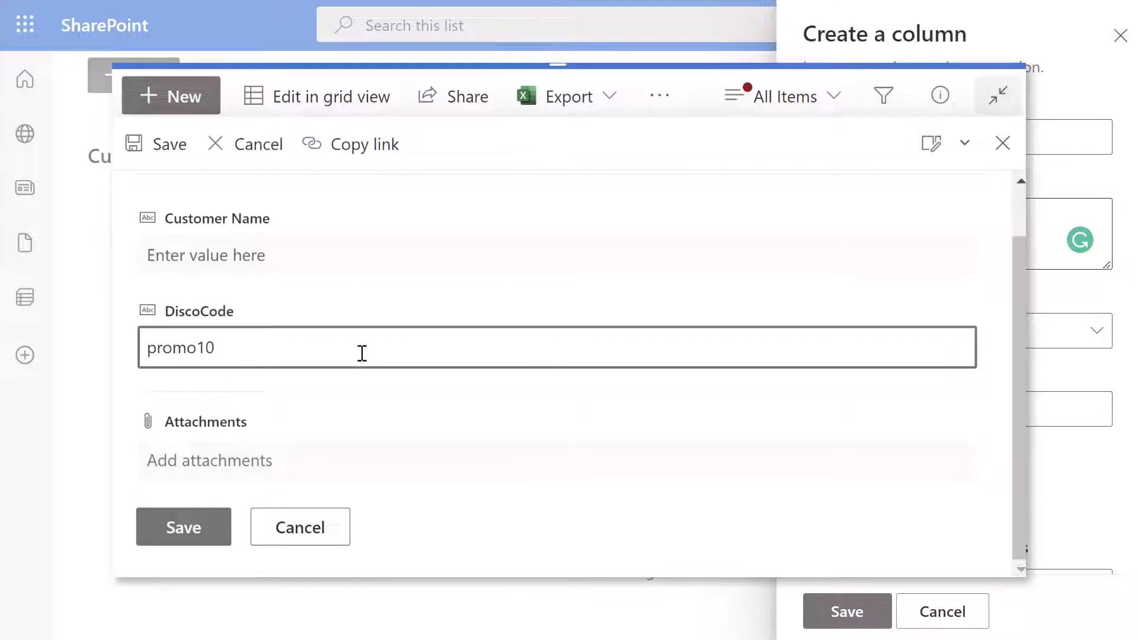
click(171, 153)
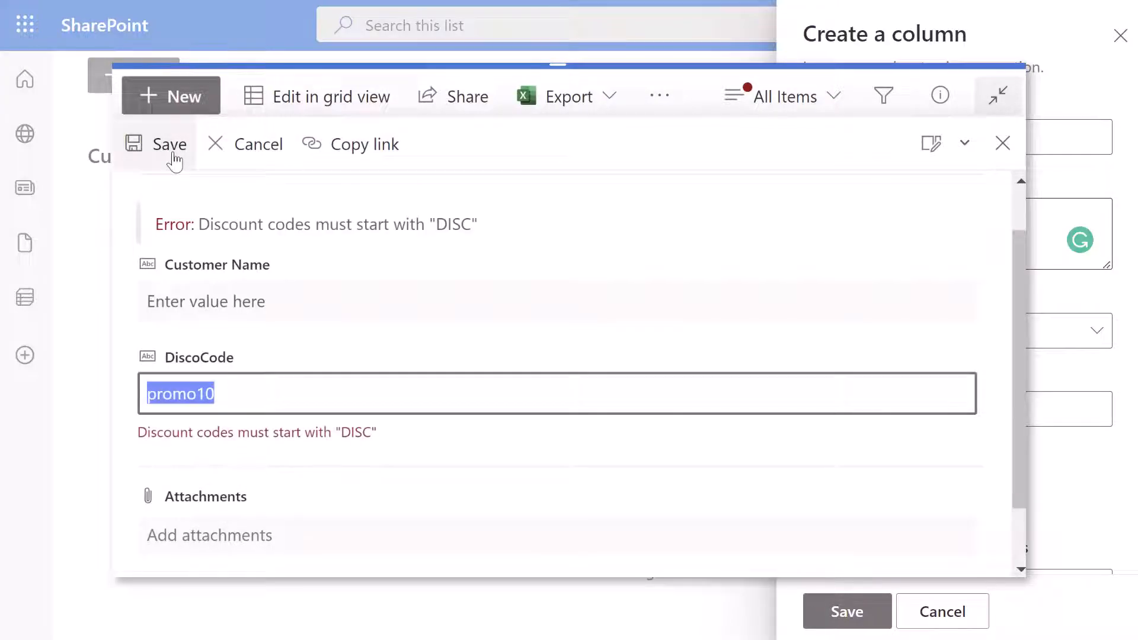
- Replace the item's DiscoCode with DISC10 and save the item
drag(290, 400, 117, 384)
text(DISC10)
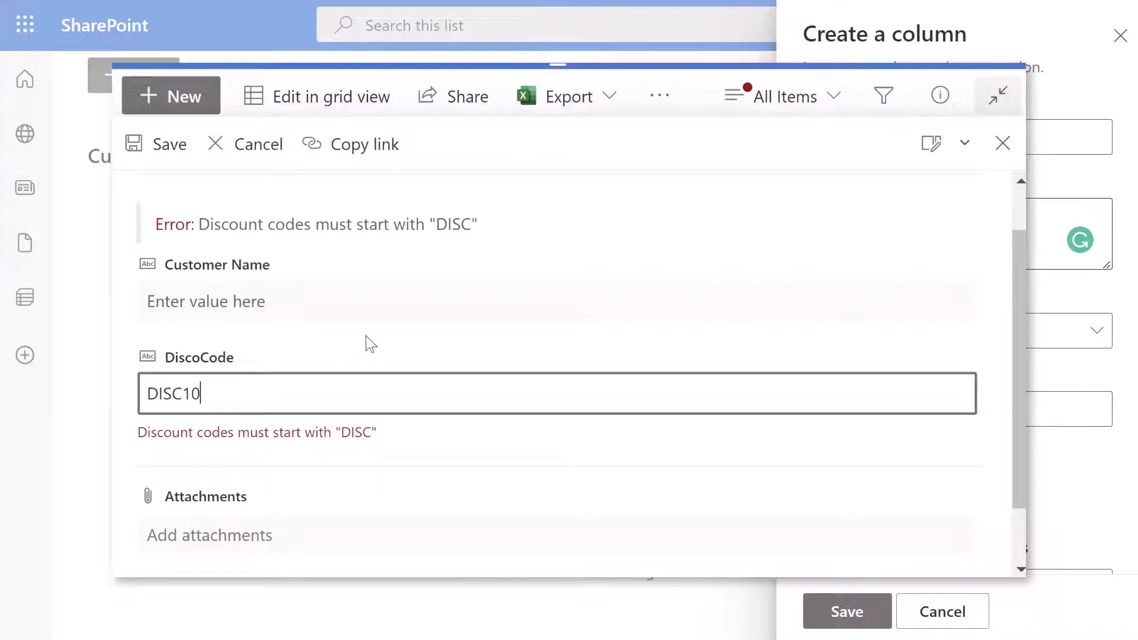
click(171, 153)
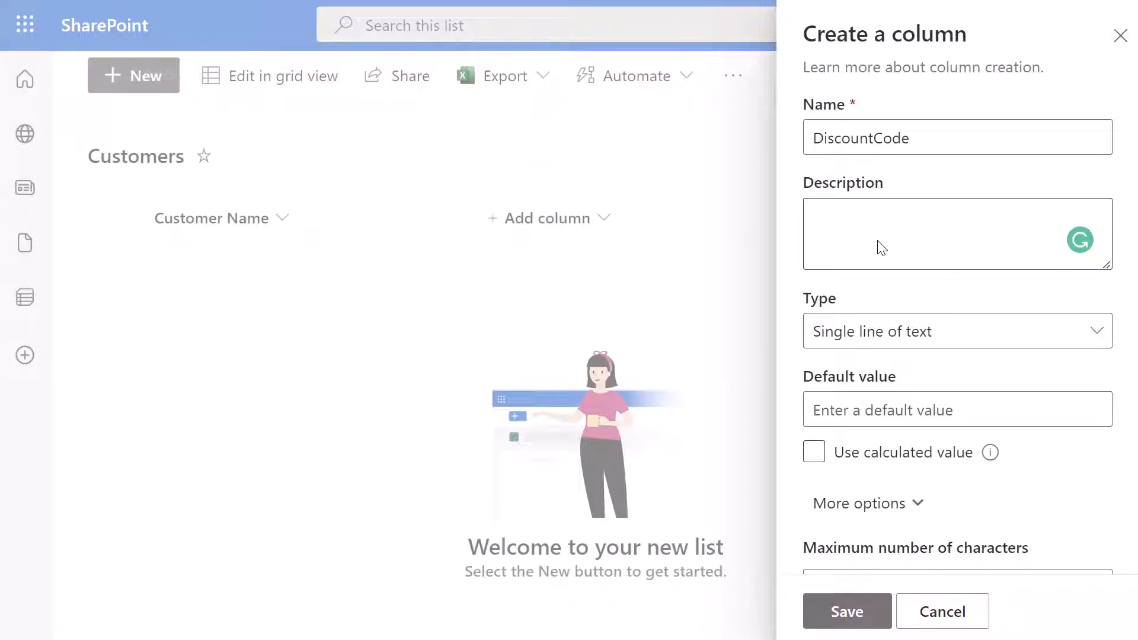
- Set the new DiscountCode column's validation formula to =IF(LEFT(DiscountCode,4)="DISC",TRUE,FALSE)
click(880, 242)
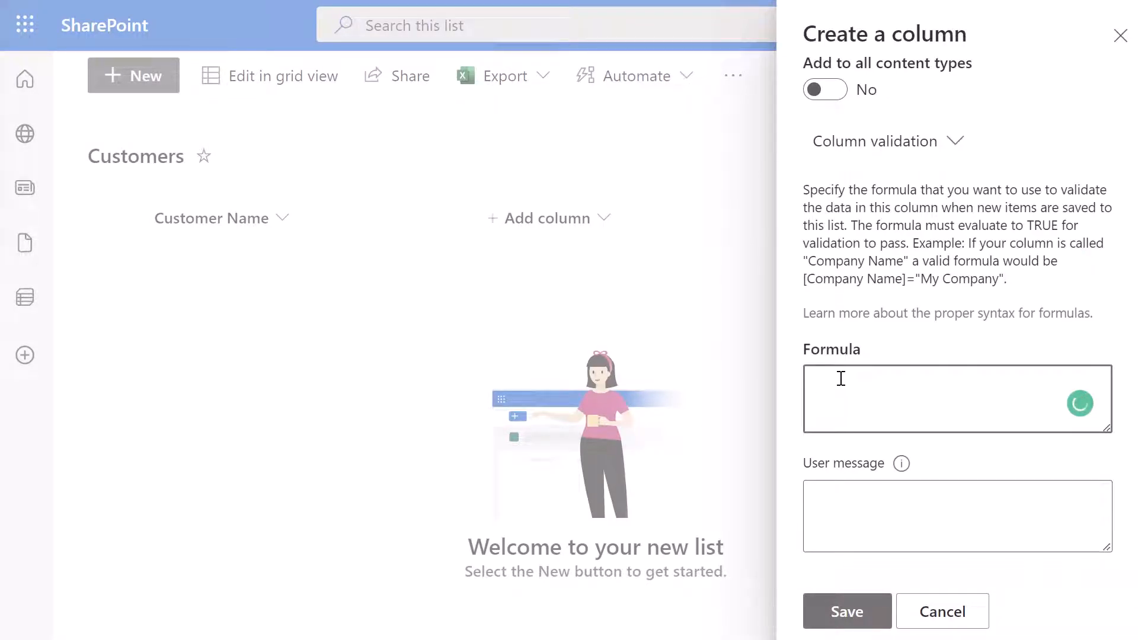
text(=IF(LEFT(DiscountCode,4)="DISC",TRUE,FALSE))
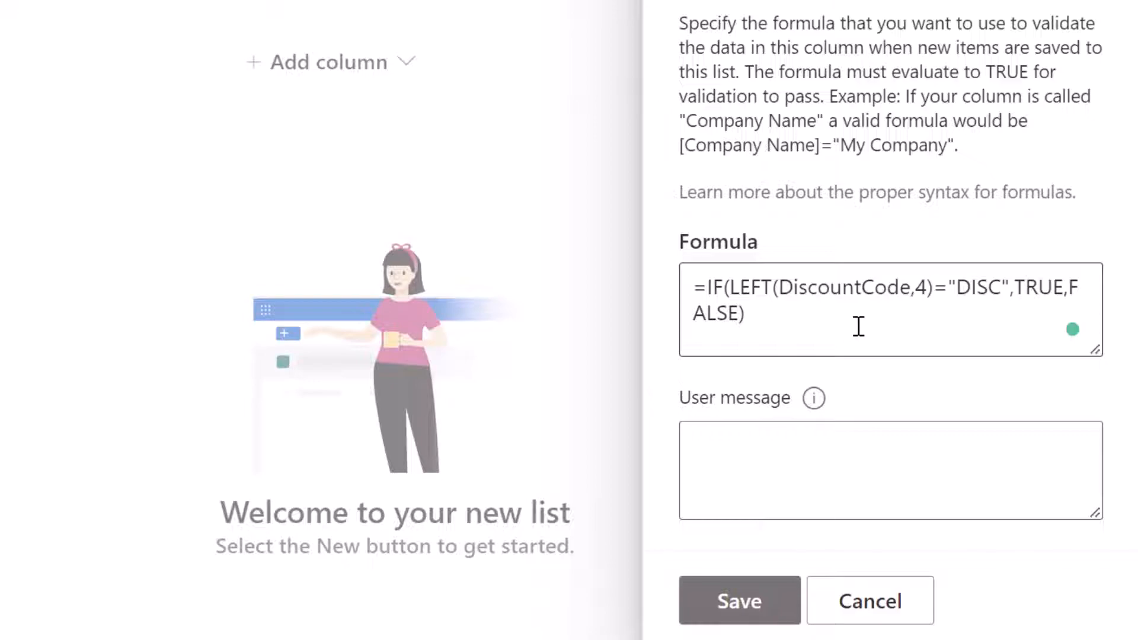
click(928, 286)
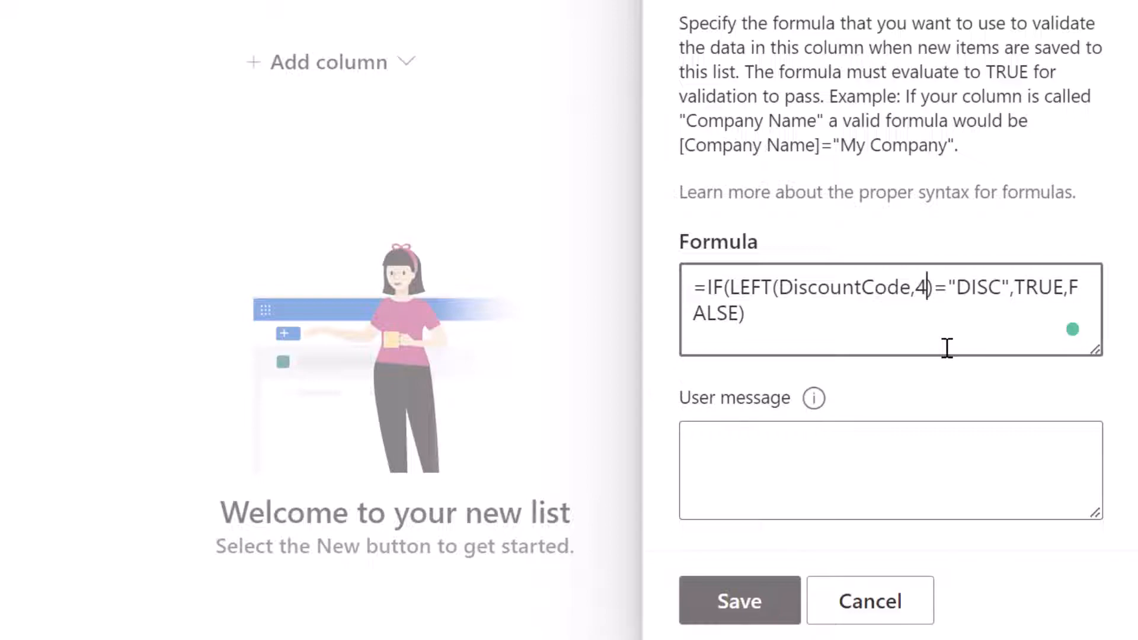
click(960, 293)
click(1046, 311)
click(1043, 294)
click(1042, 325)
- Set the user message to Discount codes must start with "DISC" and save the DiscountCode column
click(699, 474)
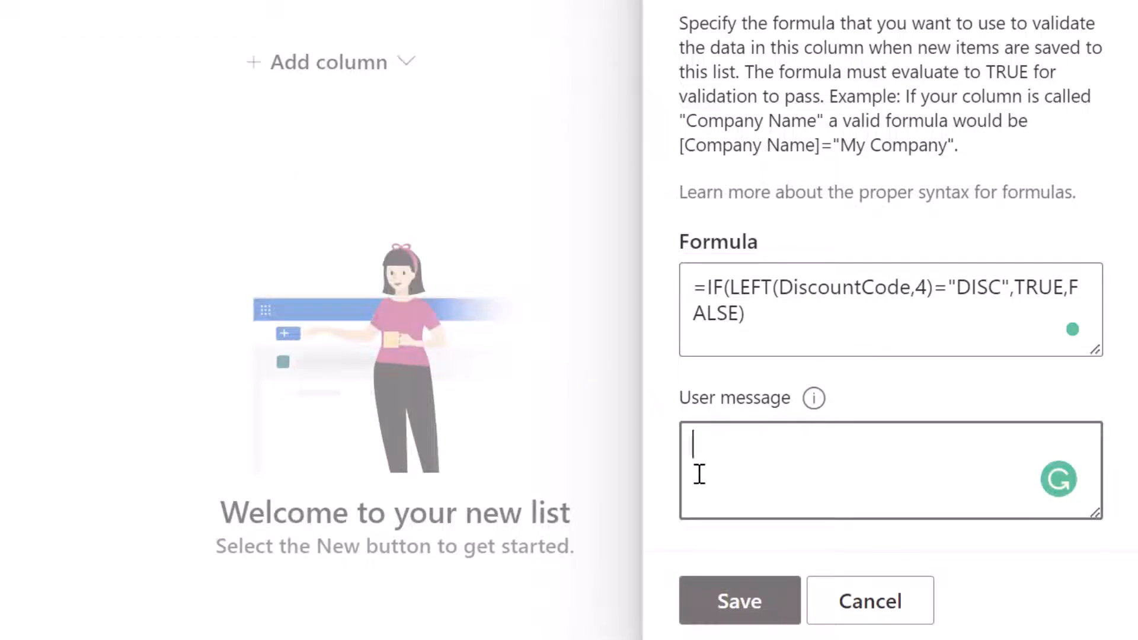
text(Discount codes must start with "DISC")
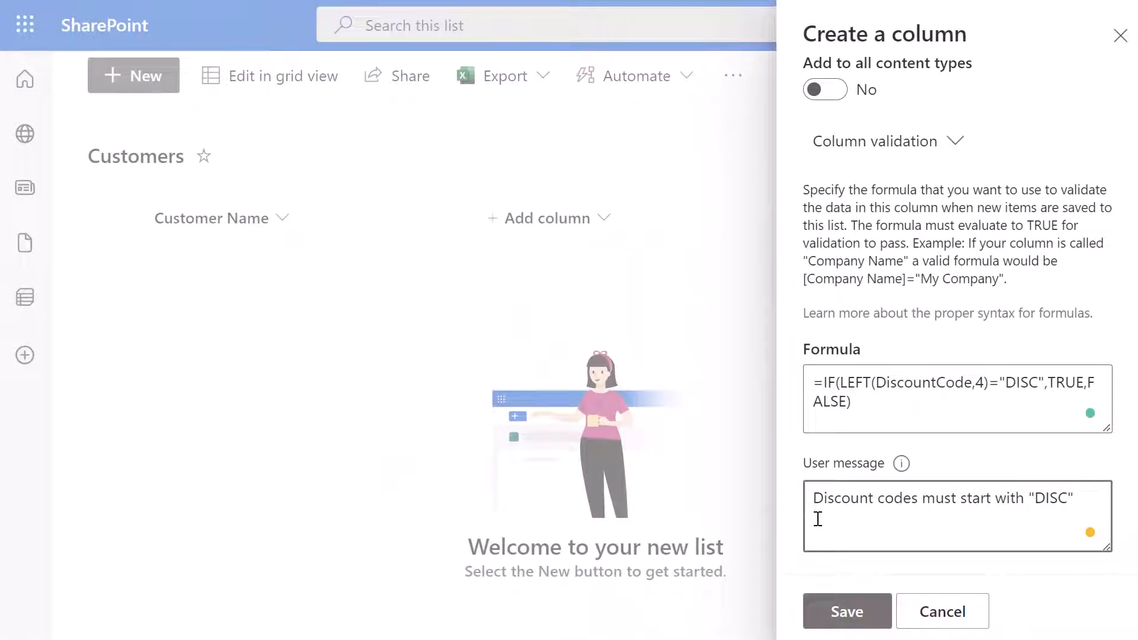
click(820, 611)
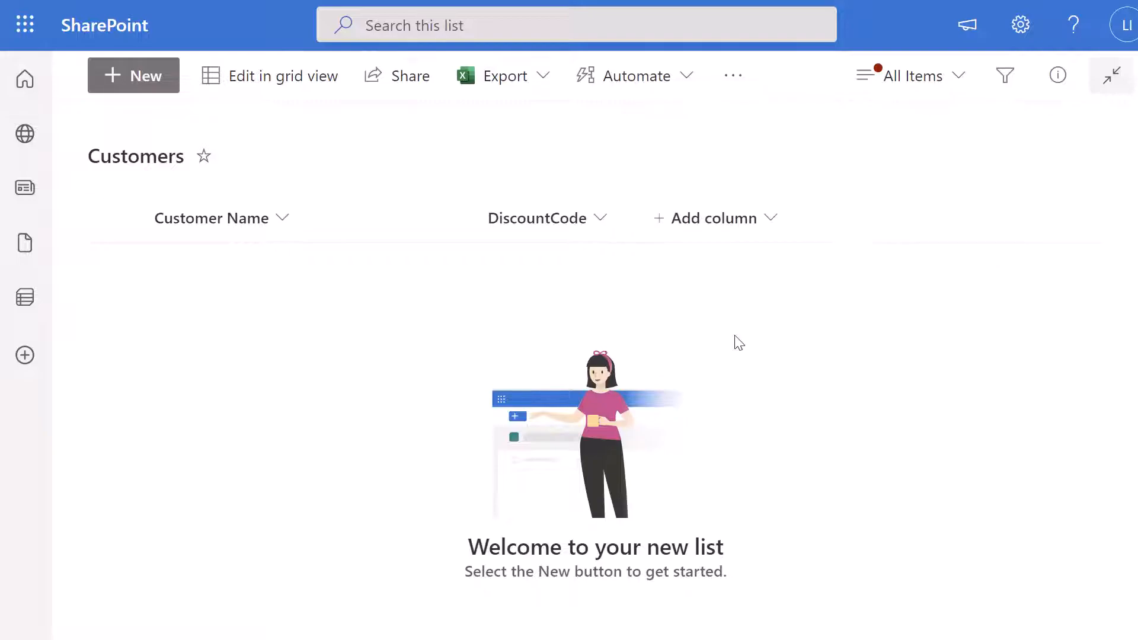
- Try to save a new Customers item with the DiscountCode set to Deduct10
click(164, 86)
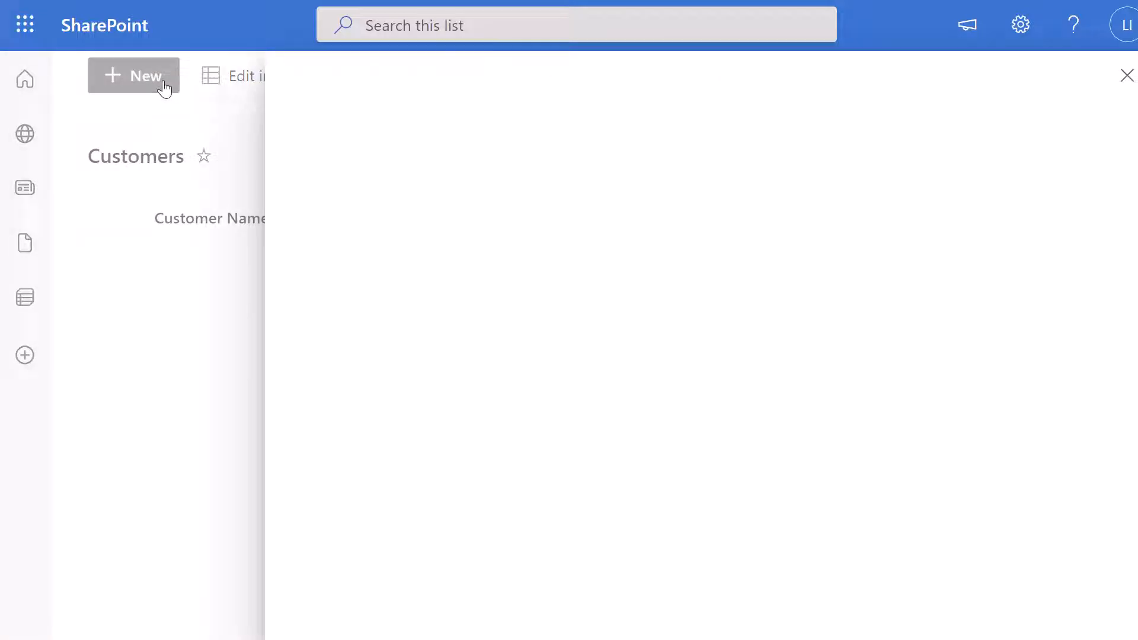
click(486, 320)
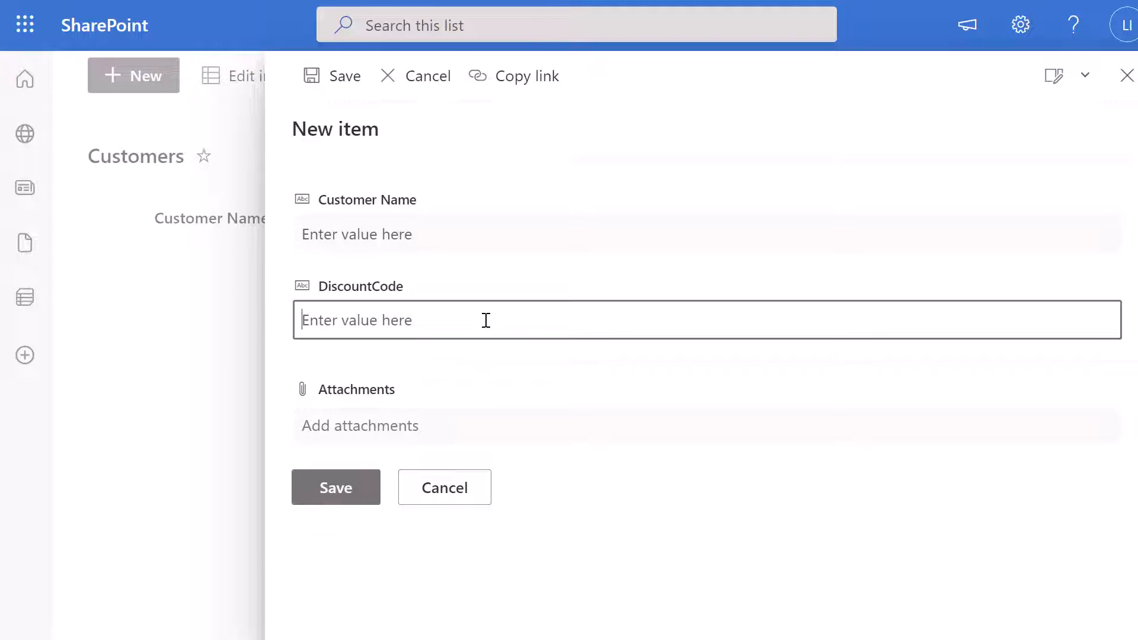
text(Ded)
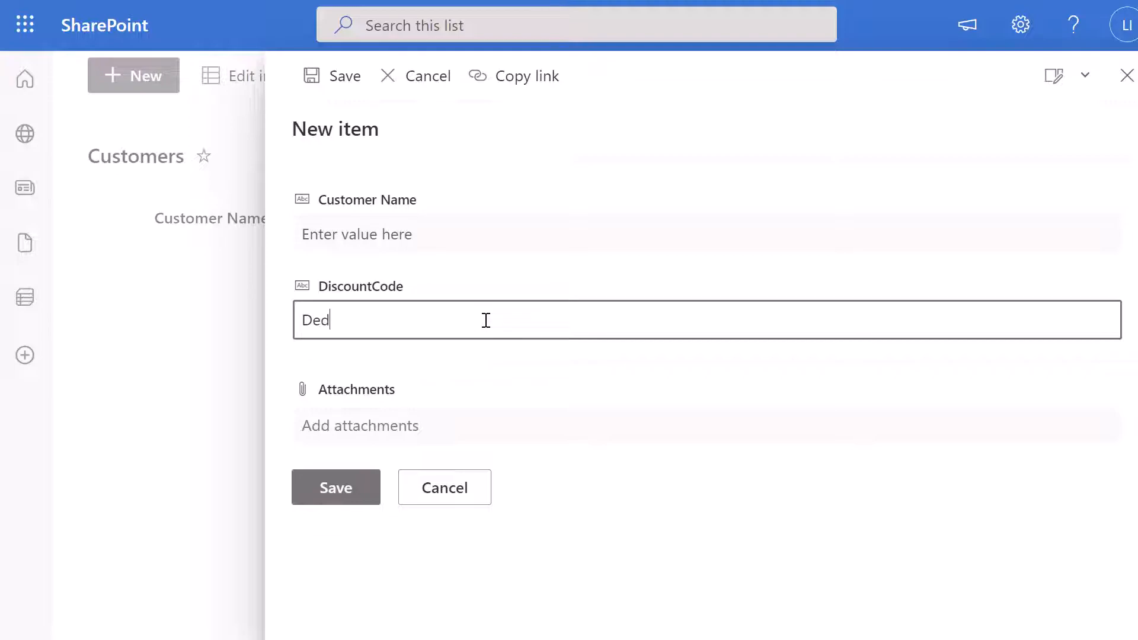
text(uct10)
click(364, 485)
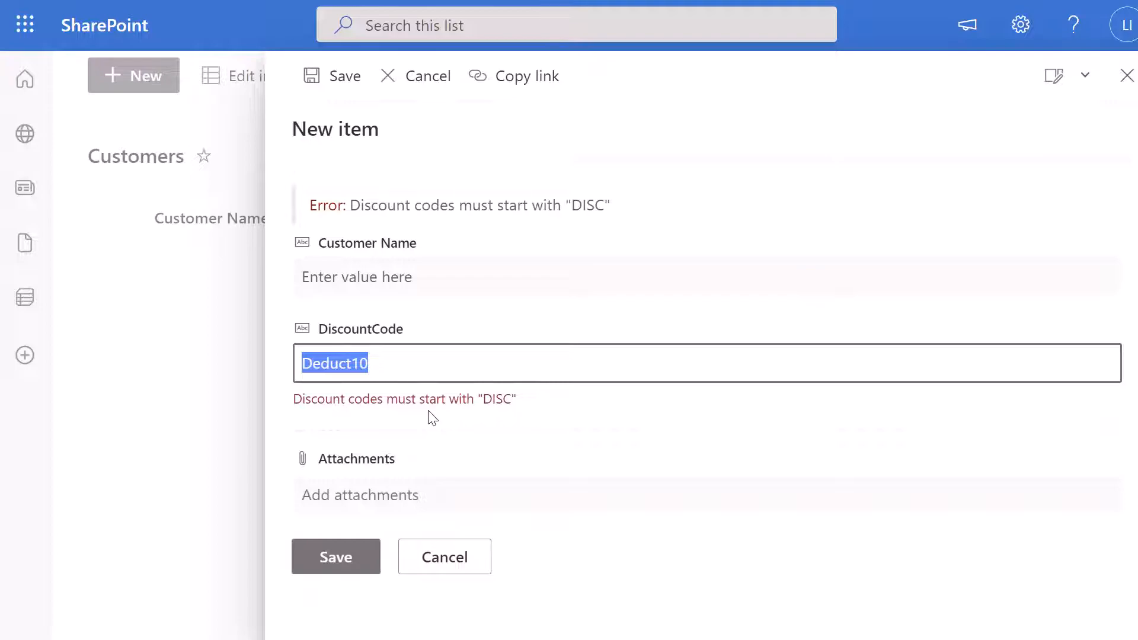
- Replace the item's DiscountCode with DIS10 and try to save the item again
click(424, 373)
key(ctrl+a)
key(BackSpace)
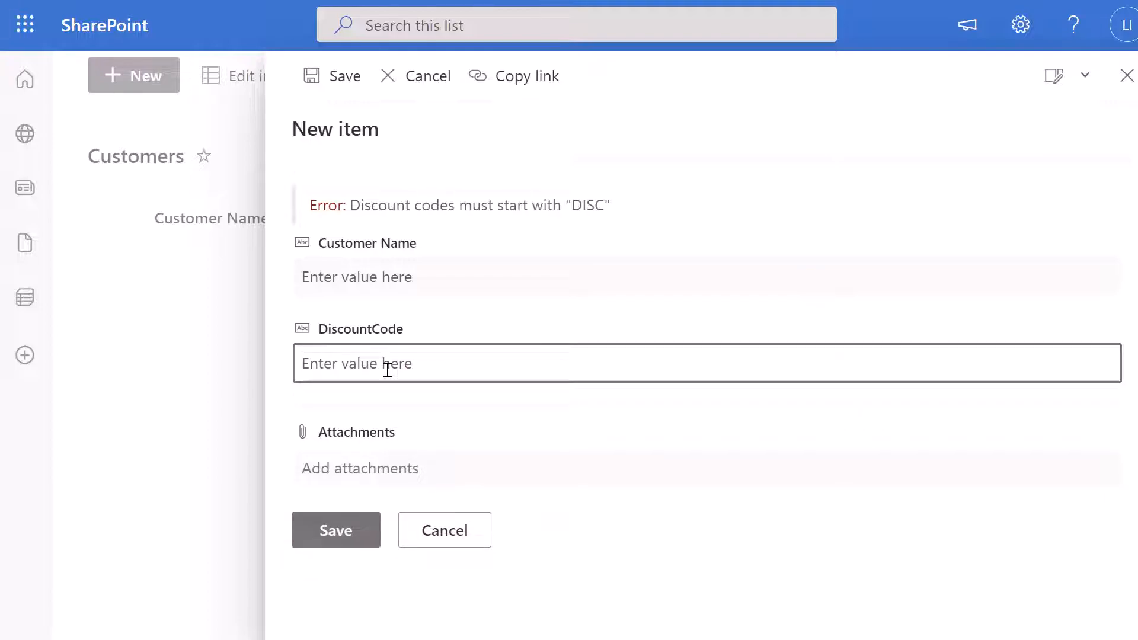
text(DIS)
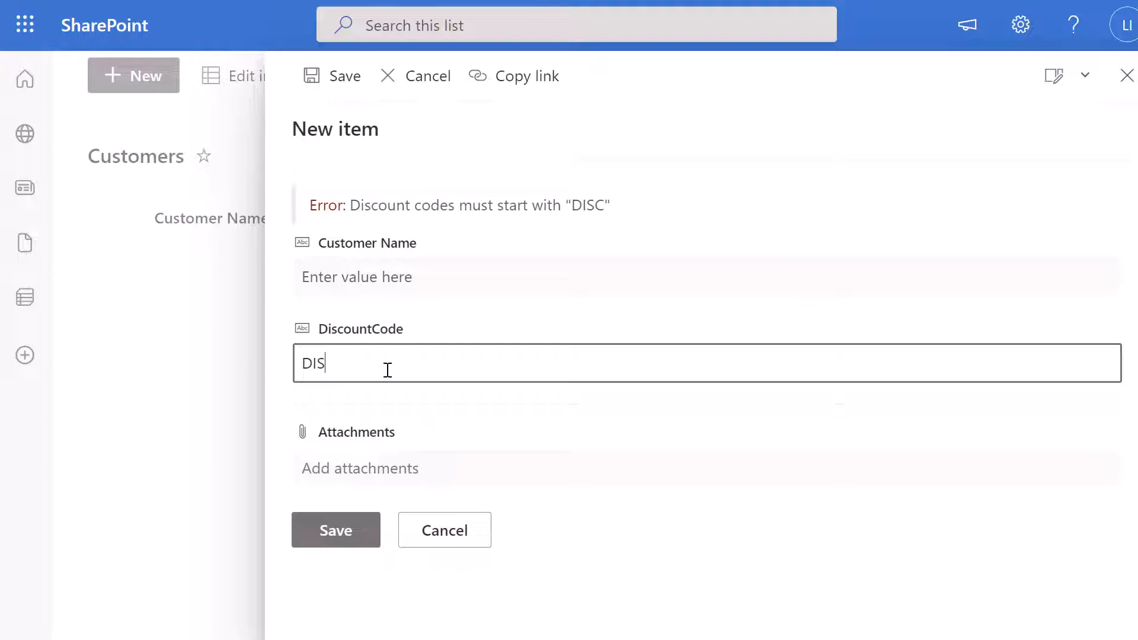
text(10)
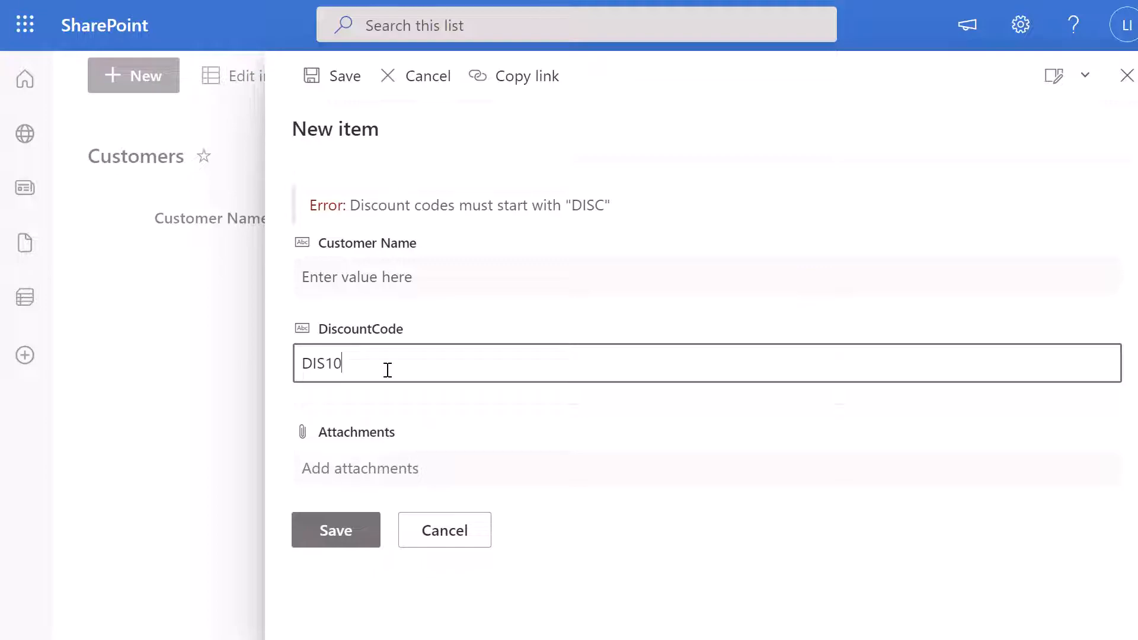
click(334, 529)
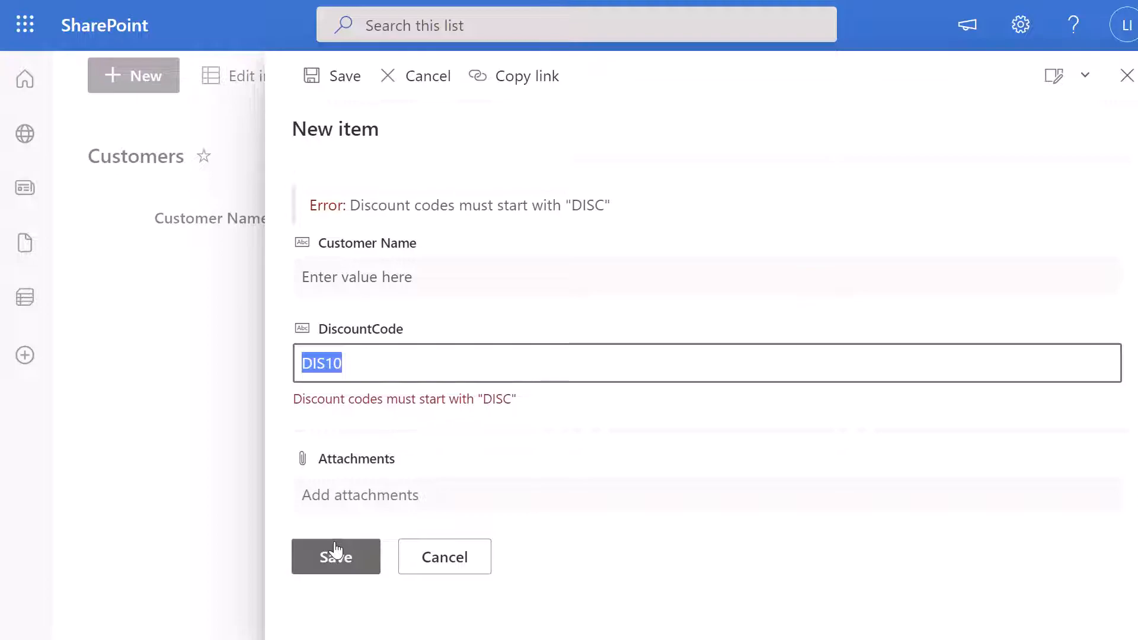
- Correct the item's DiscountCode to DISC10 and save the item
click(326, 364)
text(C)
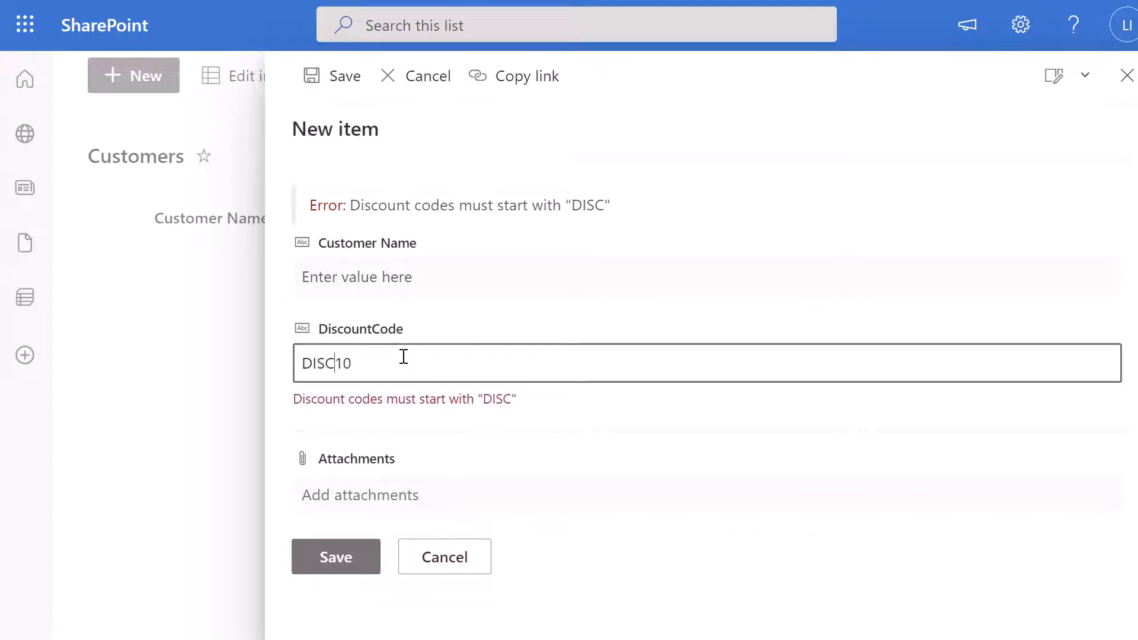
click(340, 558)
click(349, 545)
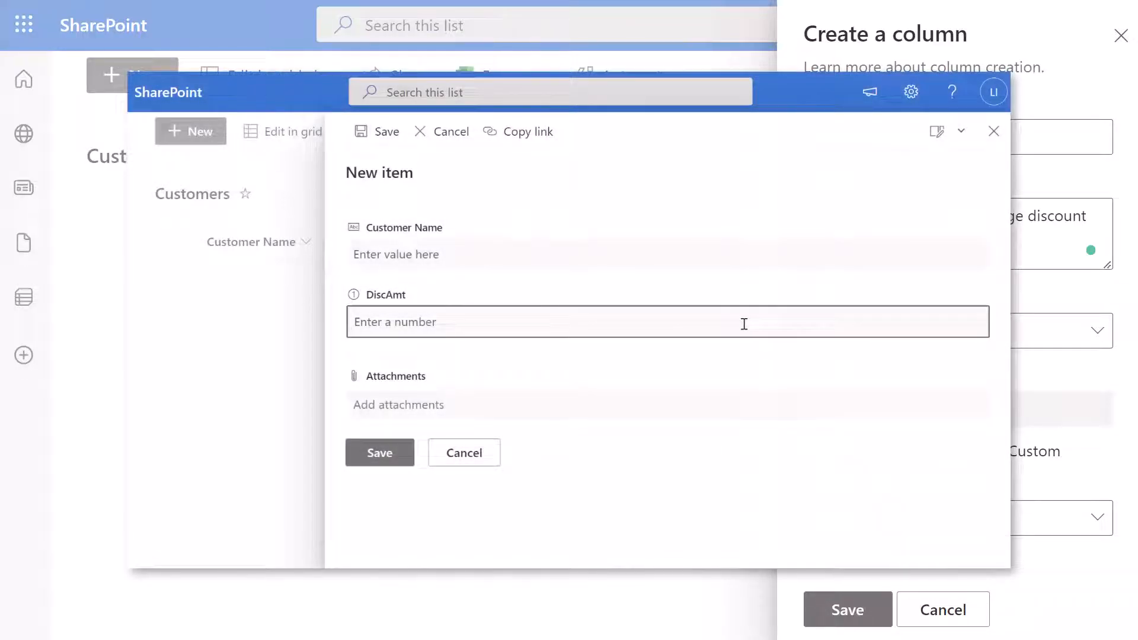
- Try to save a new Customers item with the DiscAmt set to 11
text(11)
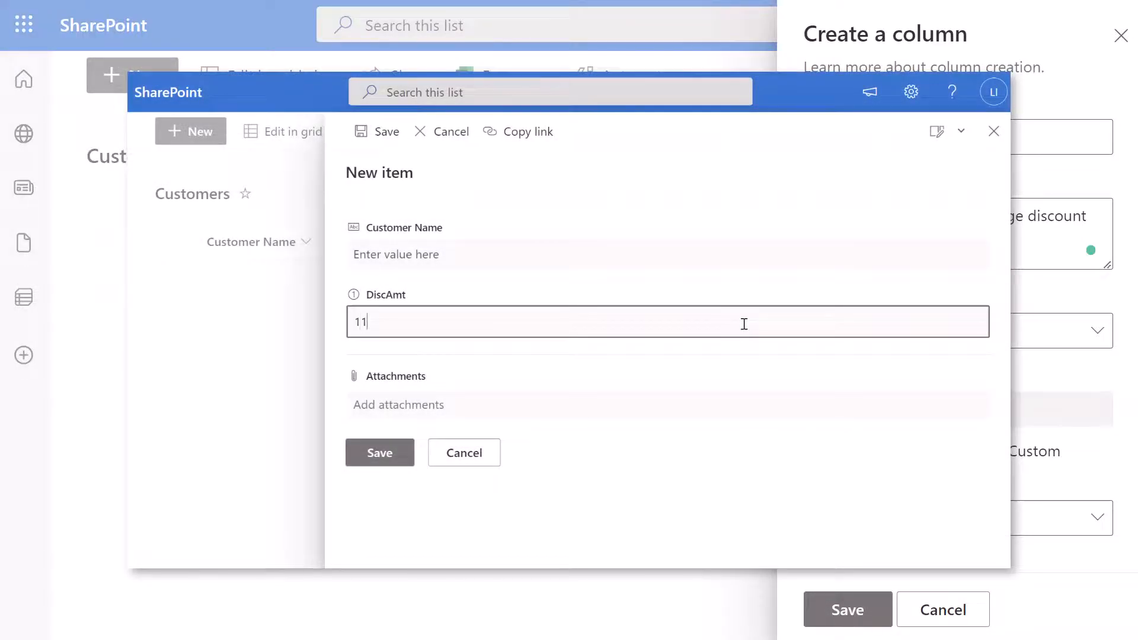
click(383, 454)
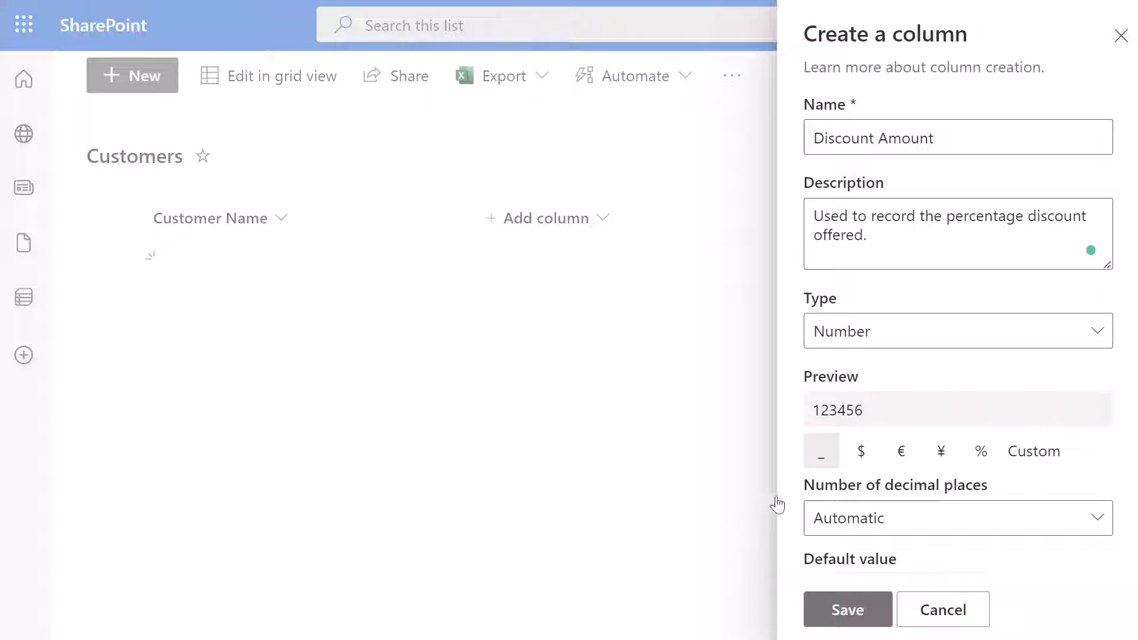
- Set the new Discount Amount column's validation formula to =IF([Discount Amount]>1,IF([Discount Amount]<10,TRUE,FALSE))
scroll(925, 484, down, 3)
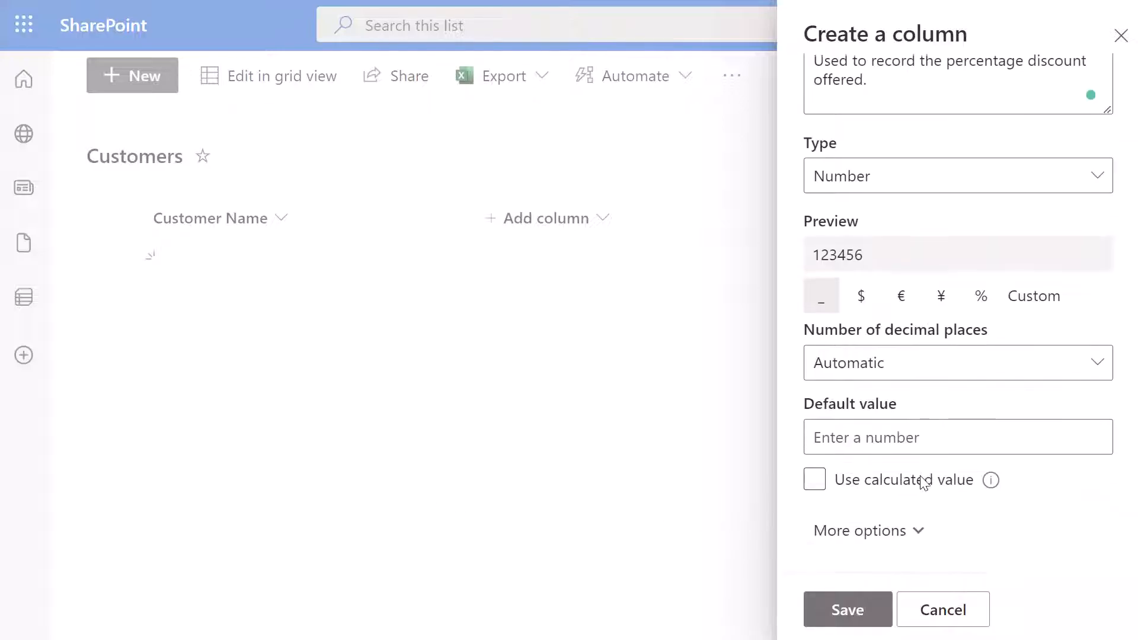
click(889, 530)
scroll(920, 473, down, 6)
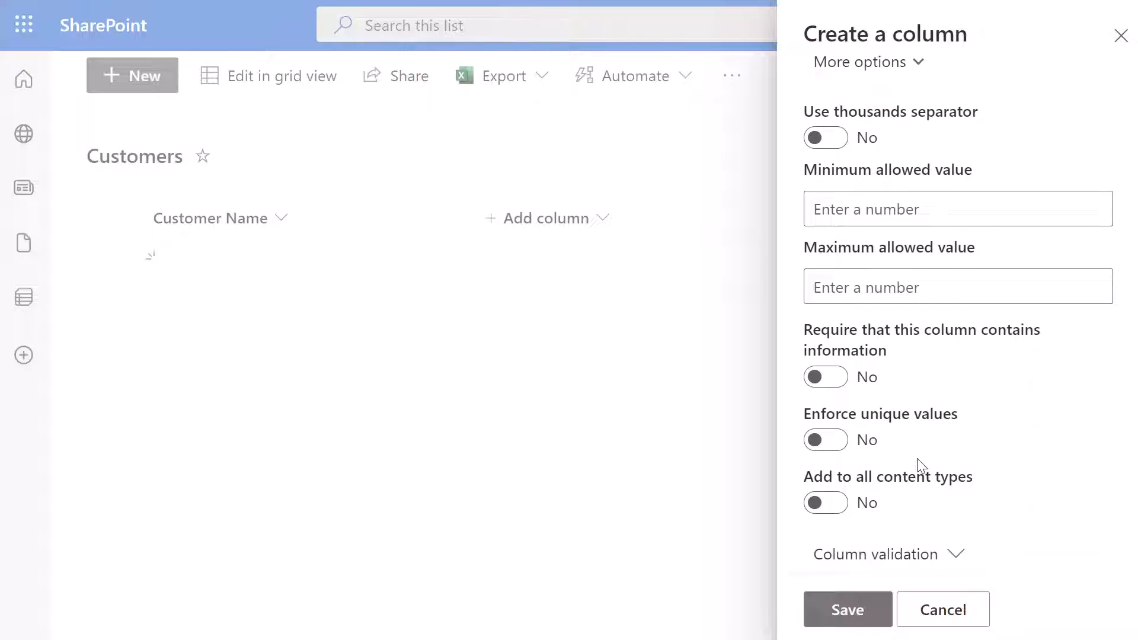
click(902, 528)
scroll(905, 521, down, 7)
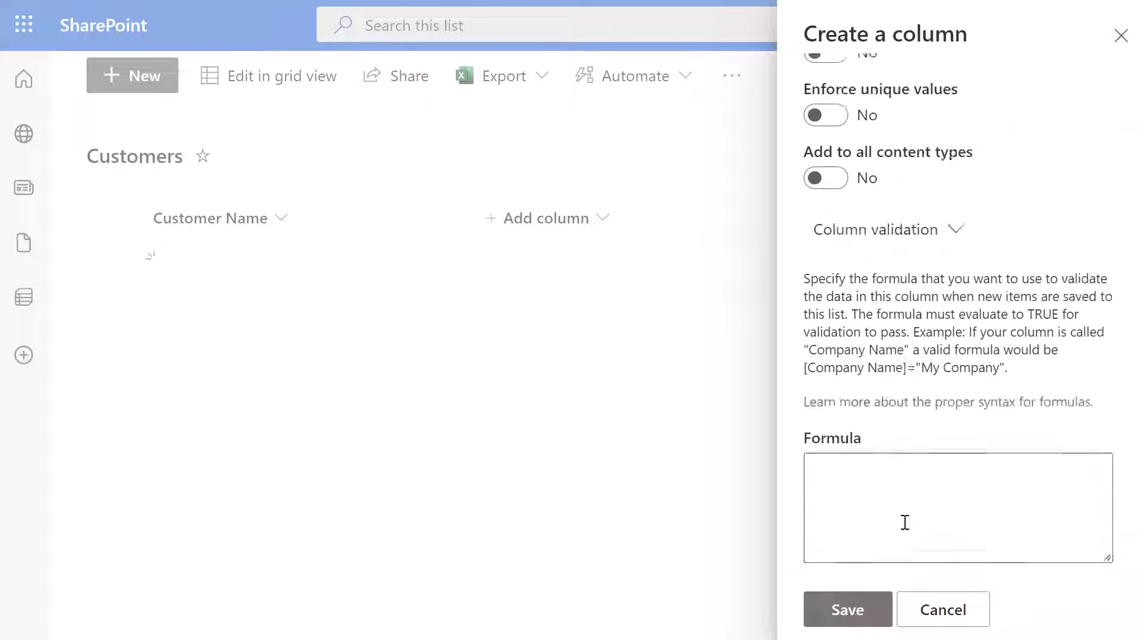
click(889, 392)
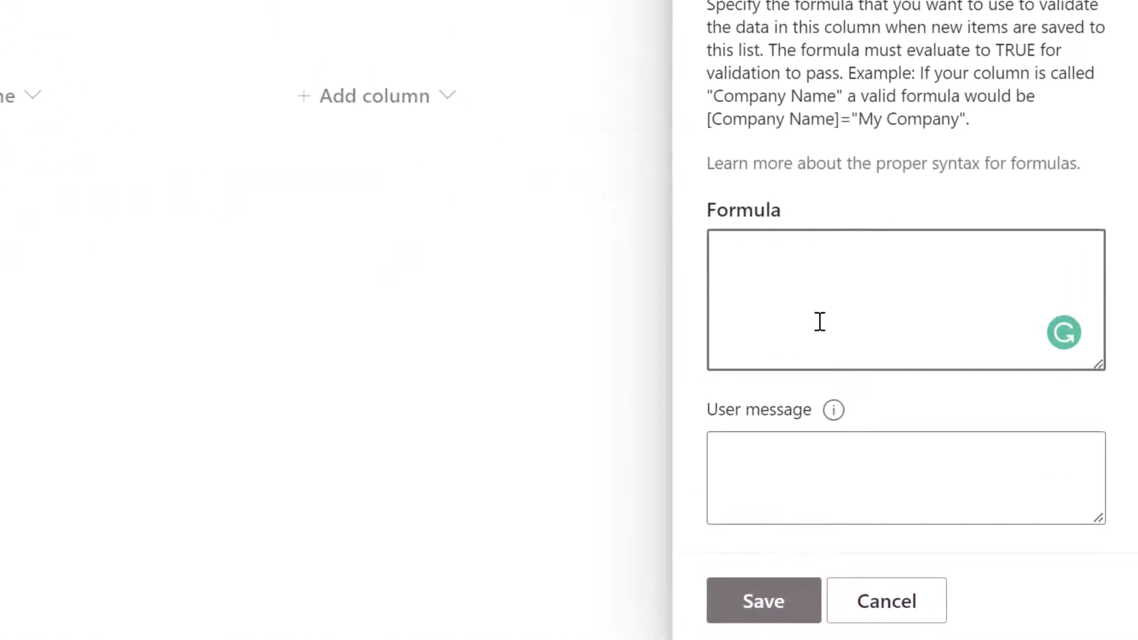
text(=IF([Discount Amount]>1,IF([Discount Amount]<10,TRUE,FALSE)))
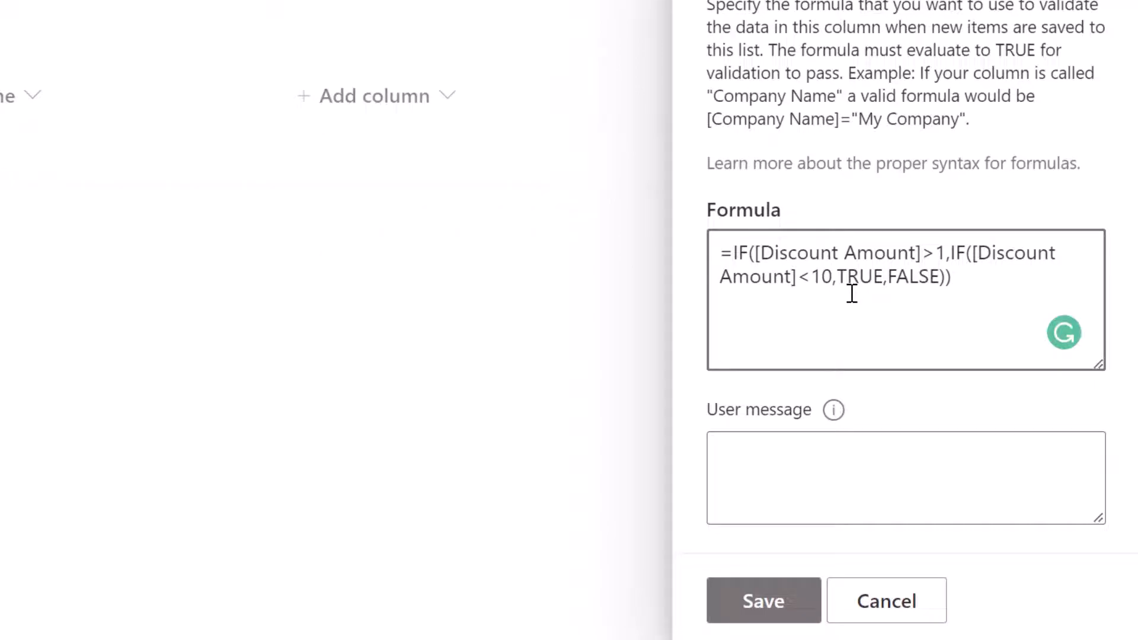
- Set the Discount Amount column's user message to "Discounts must be between 1-10%" and save the column
click(774, 465)
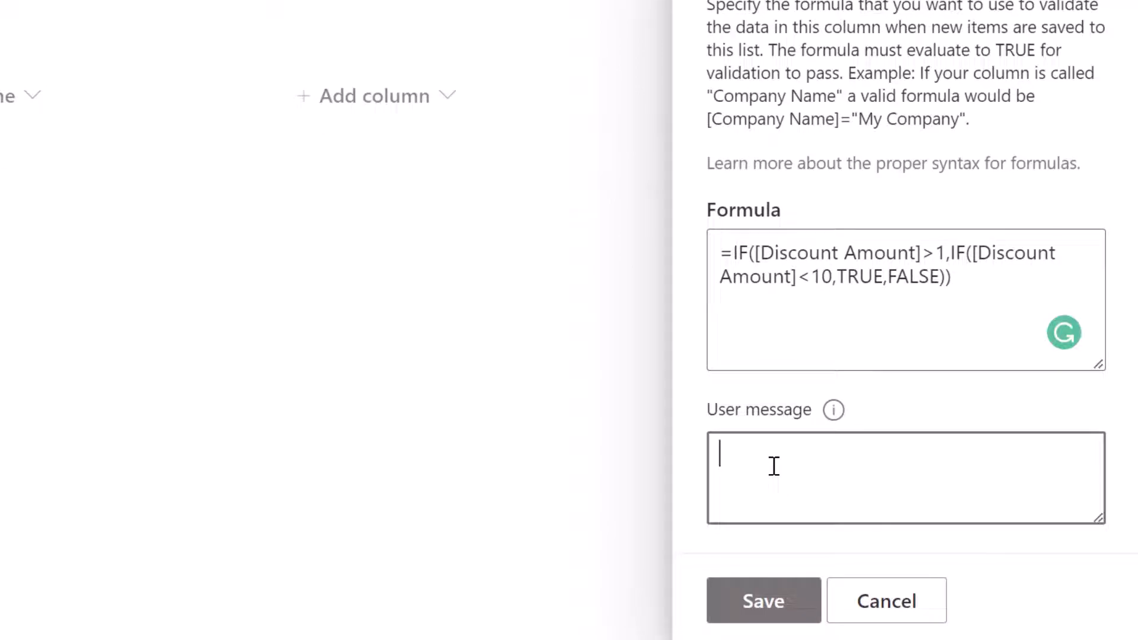
text(Discounts must be between 1-10%)
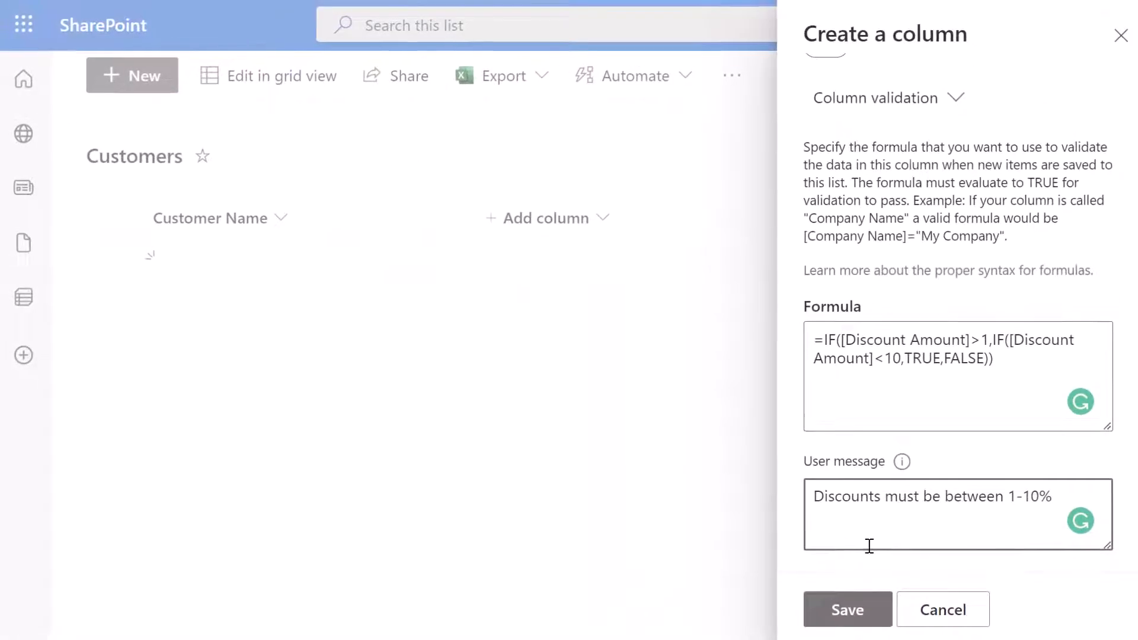
click(861, 626)
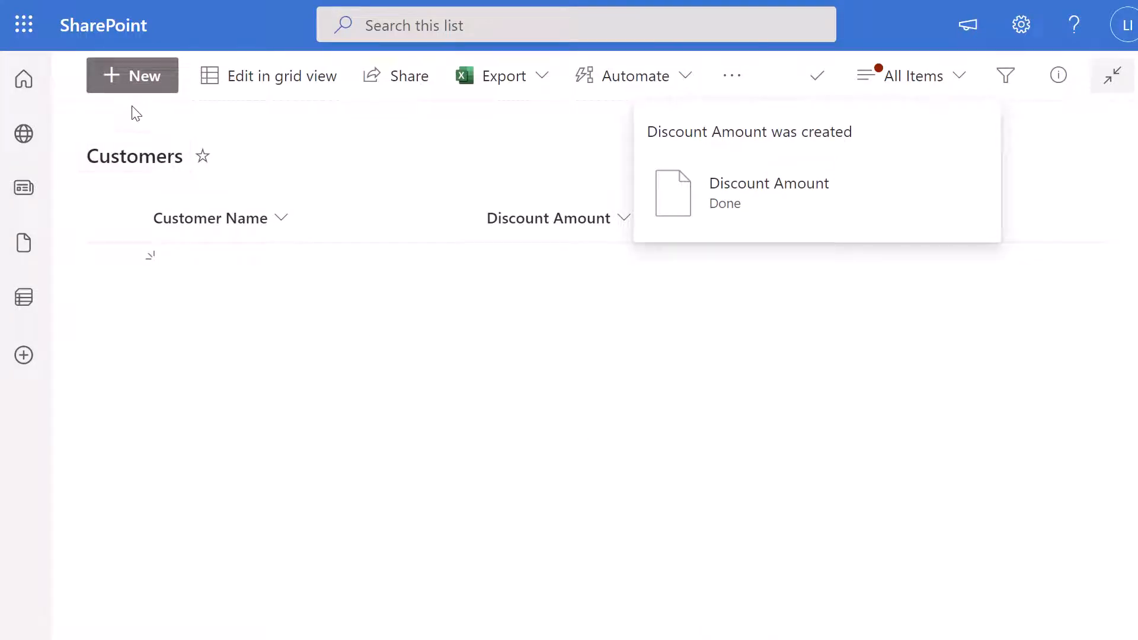
- Try to save a new Customers item with Discount Amount 0, and save it with the amount corrected to 5
click(140, 89)
click(386, 320)
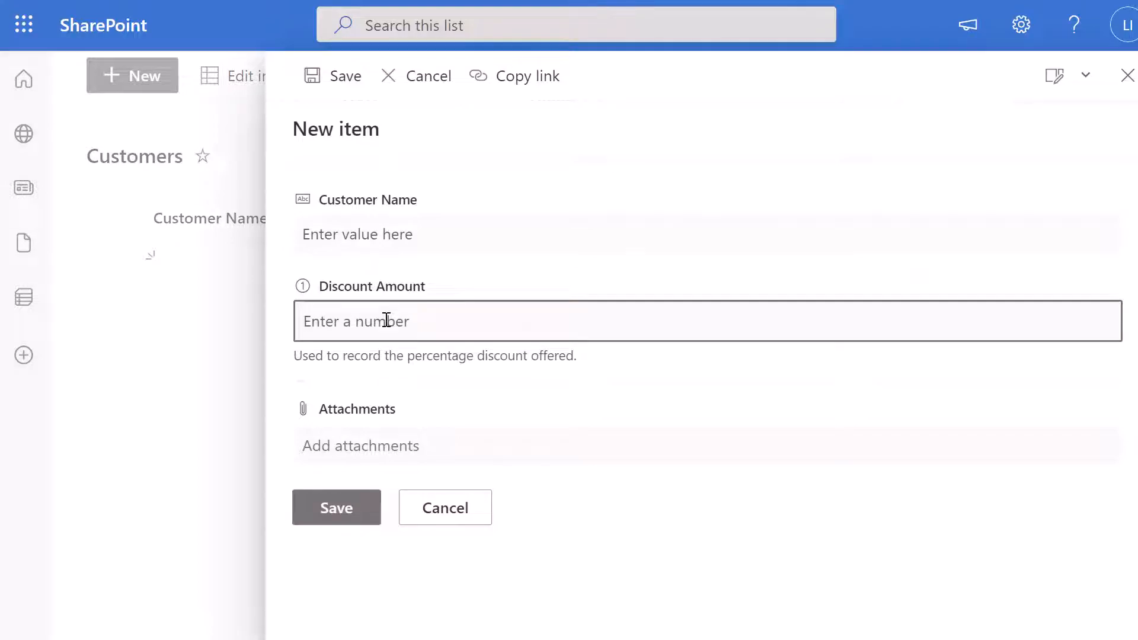
text(0)
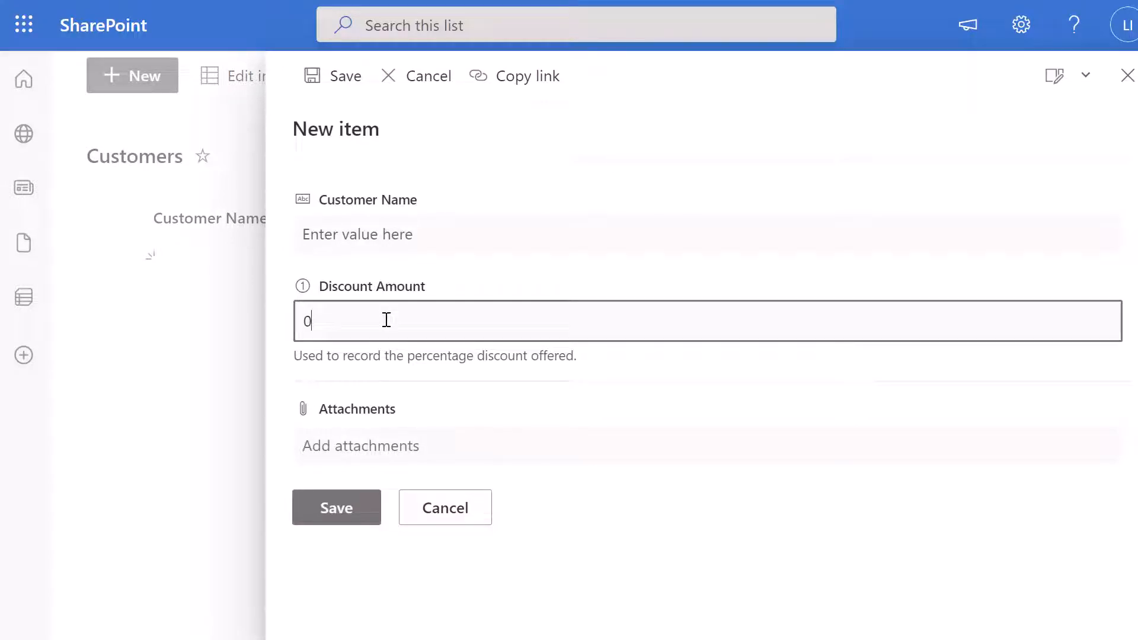
click(363, 517)
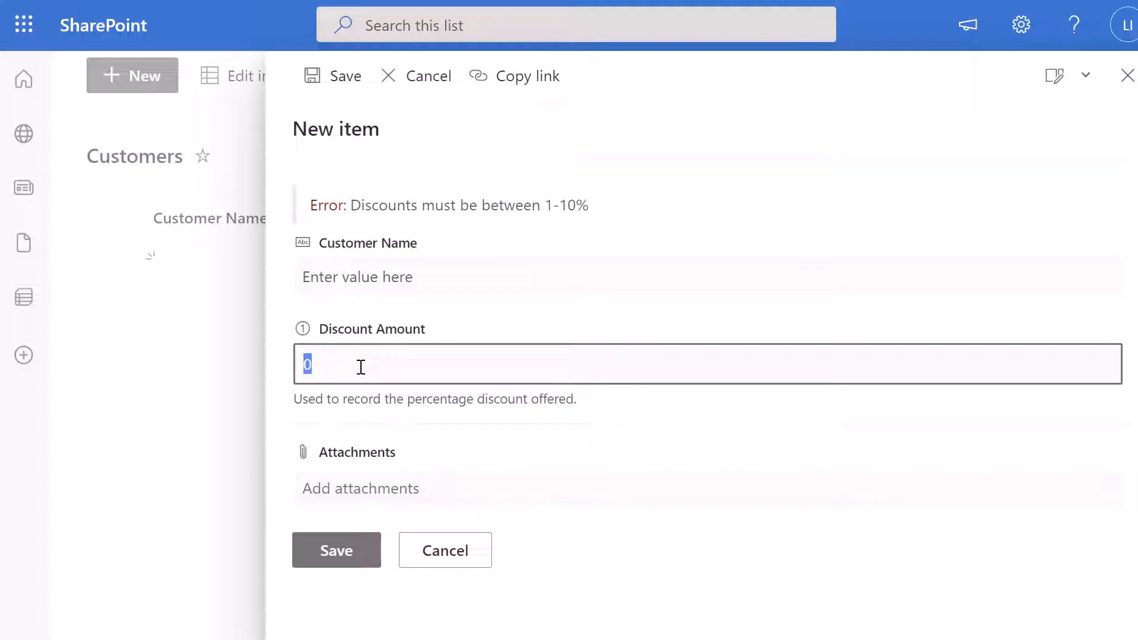
text(5)
click(355, 557)
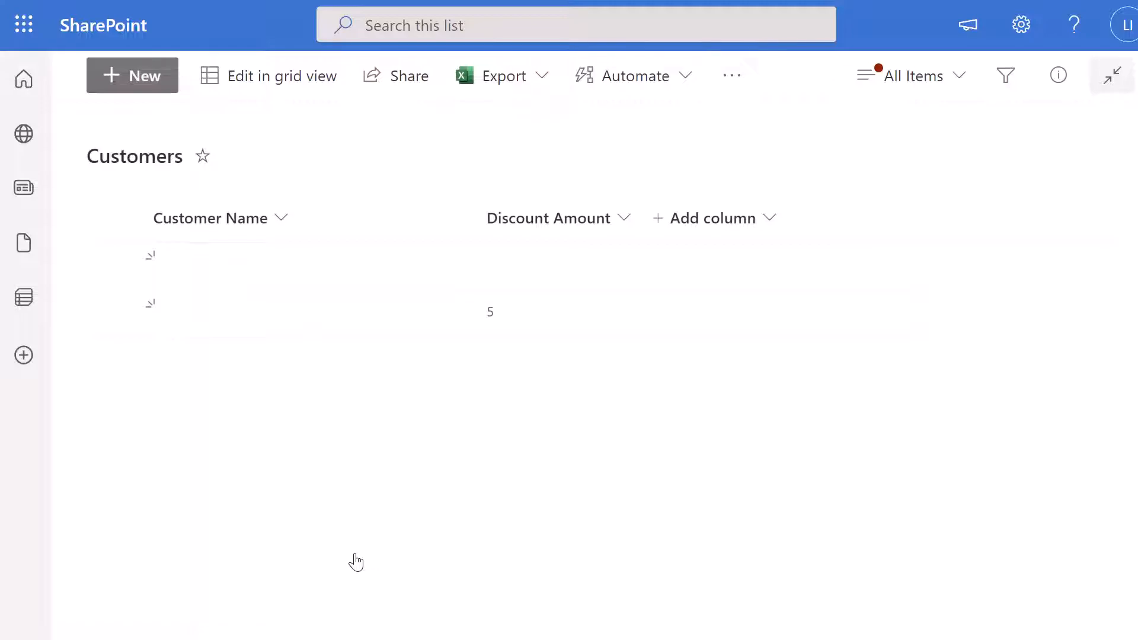
- Try to save another new Customers item with the Discount Amount set to 11
click(148, 86)
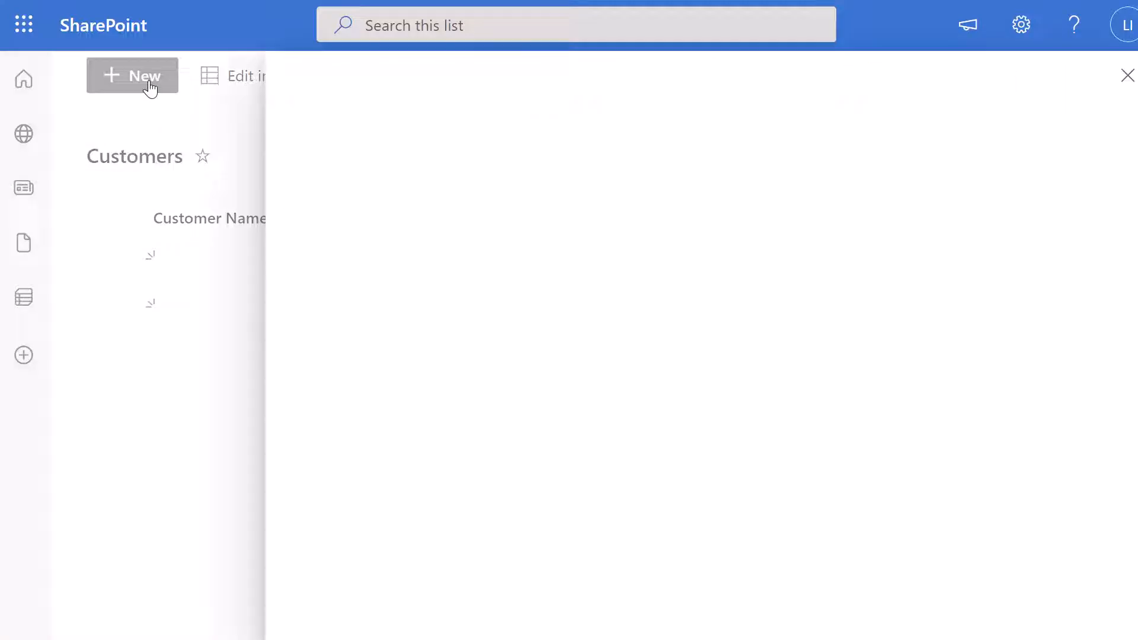
click(346, 322)
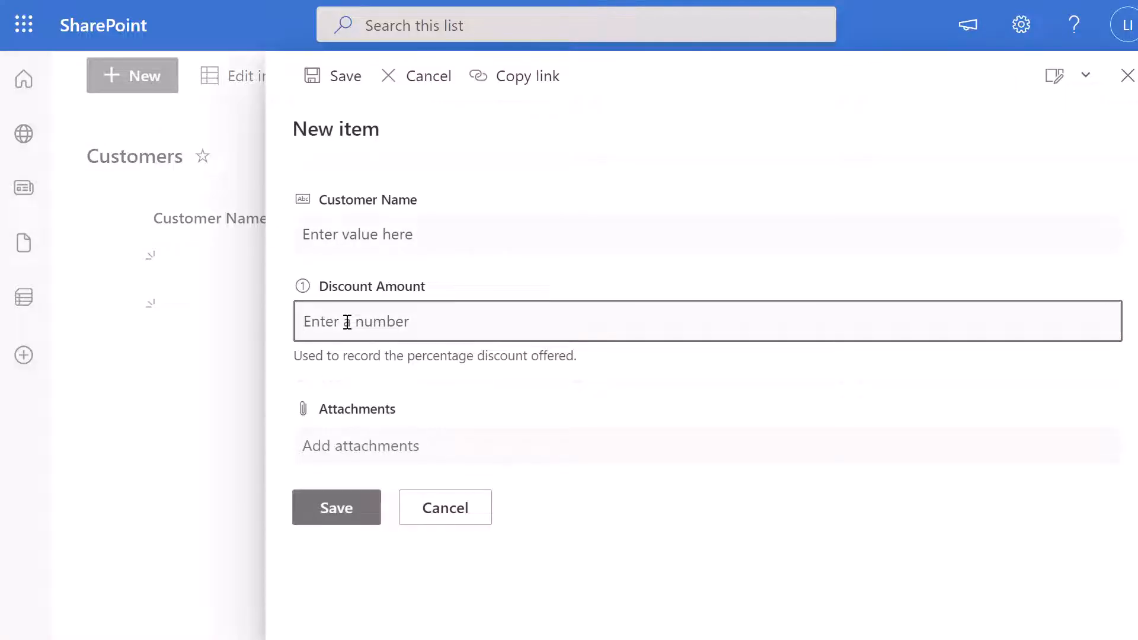
text(11)
click(360, 518)
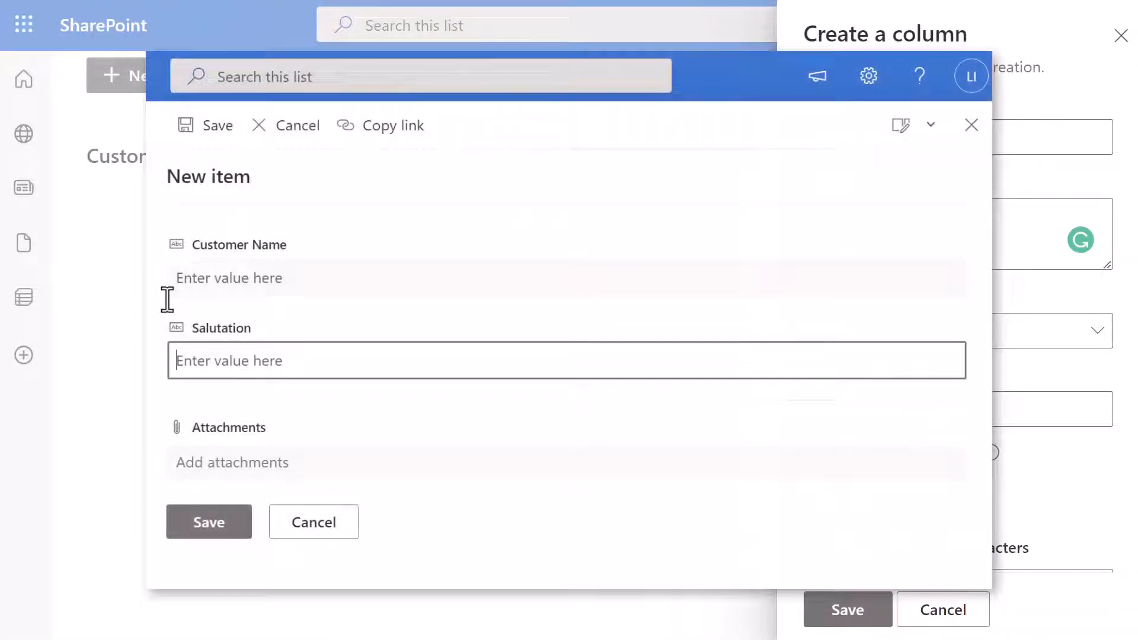
- Enter M-r as the Salutation of a new Customers item and submit it
text(M-r)
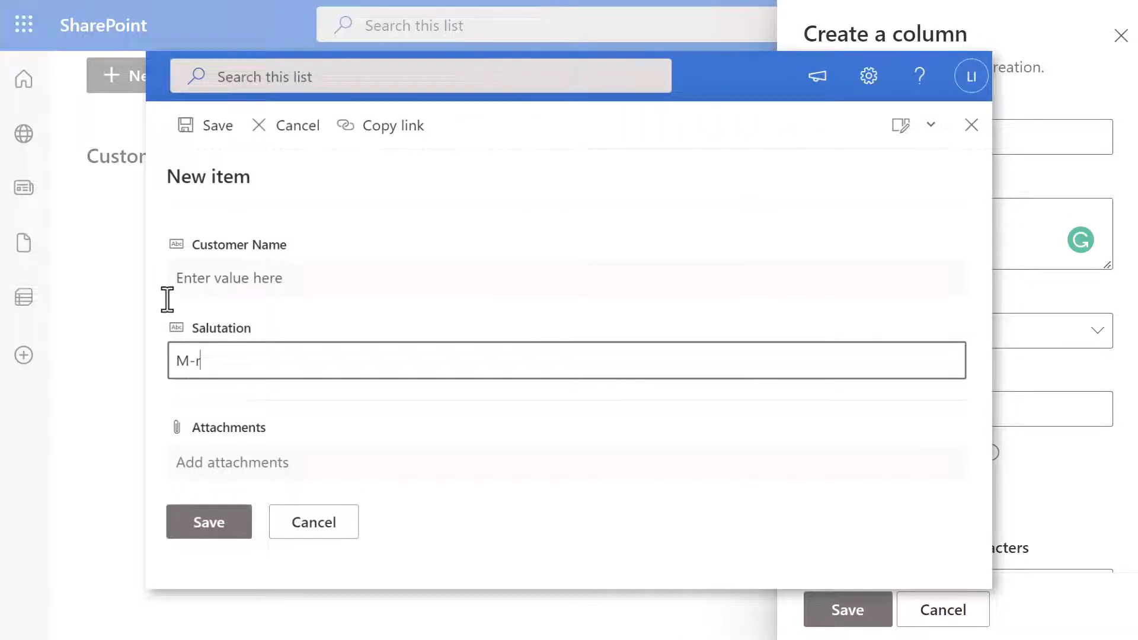
key(Return)
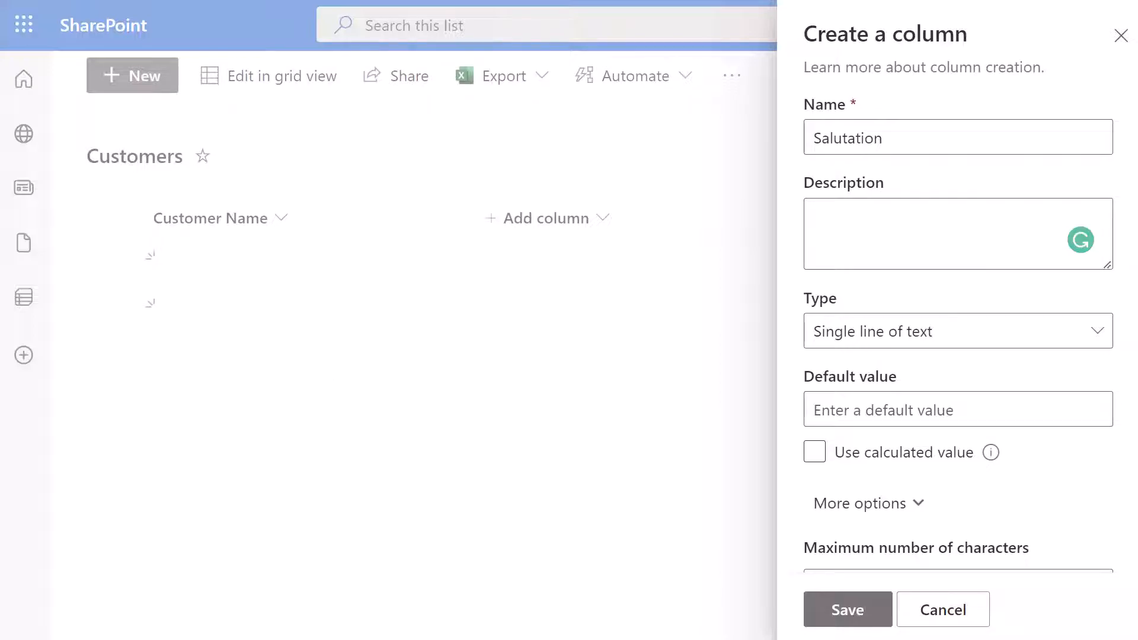
- Set the new Salutation column's validation formula to =IF(OR([Salutation]="Mr",[Salutation]="Miss",[Salutation]="Mrs"),TRUE,FALSE)
scroll(965, 401, down, 5)
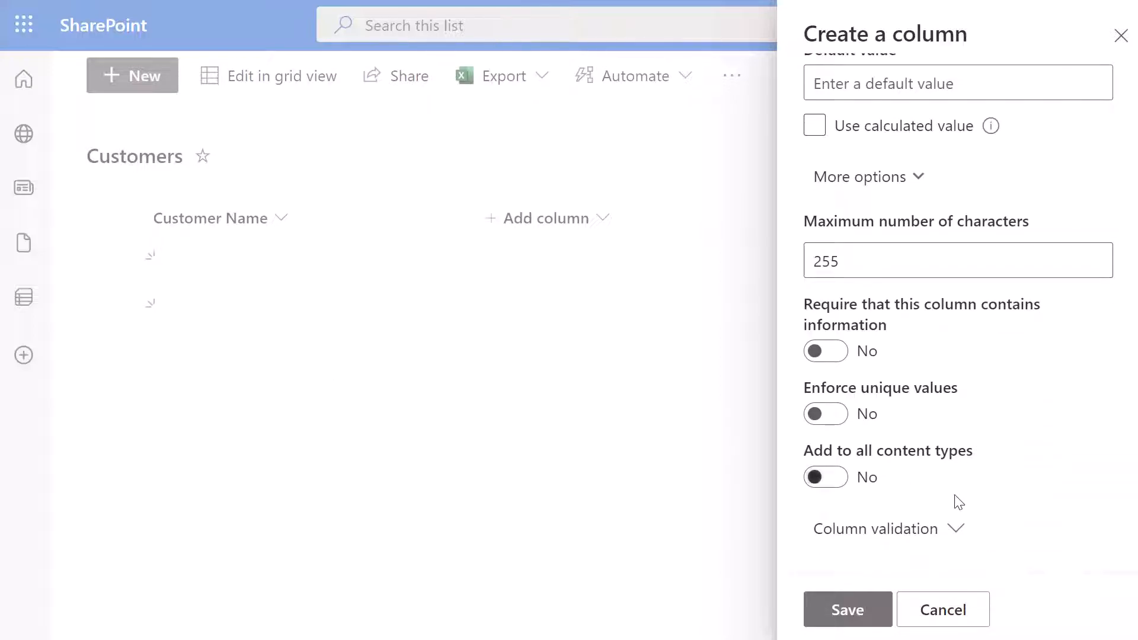
click(897, 529)
scroll(844, 510, down, 6)
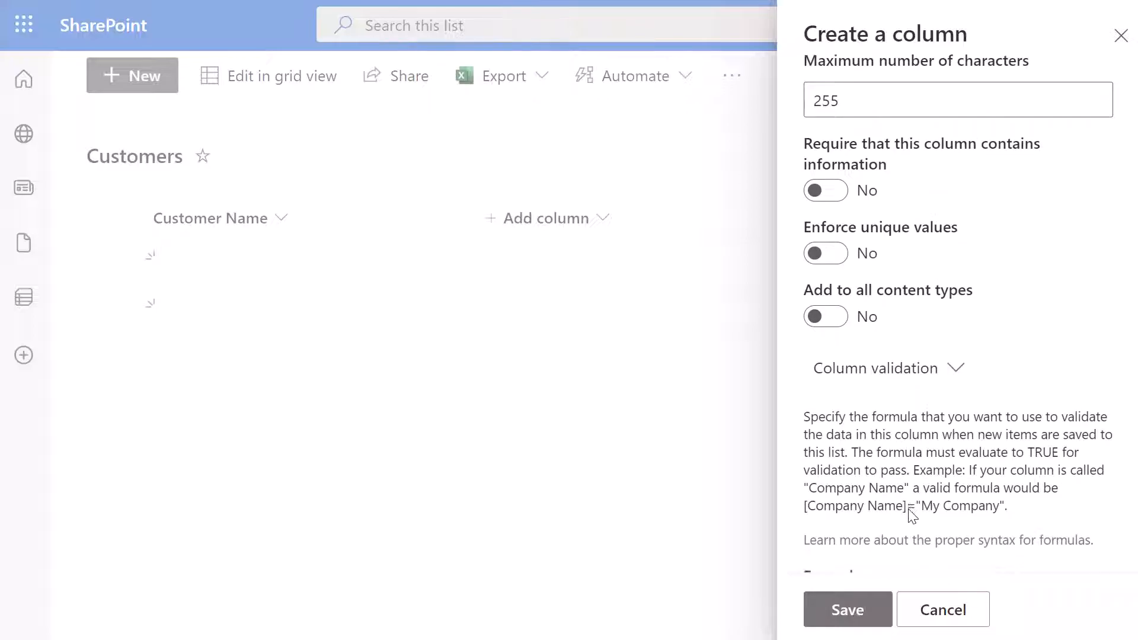
click(846, 433)
text(=IF(OR([Salutation]="Mr",[Salutation]="Miss",[Salutation]="Mrs"),TRUE,FALSE))
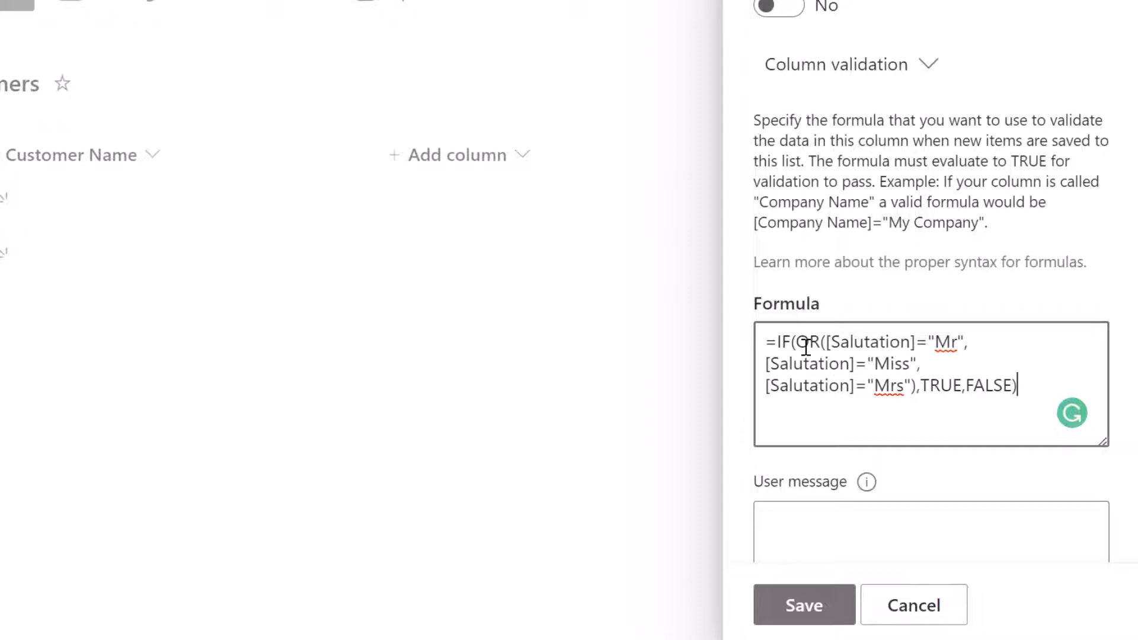
click(967, 348)
text(,)
click(804, 367)
- Set the Salutation column's user message to "Salutation must contain one of "Mr", "Miss" or "Mrs"" and save the column
click(852, 489)
click(854, 508)
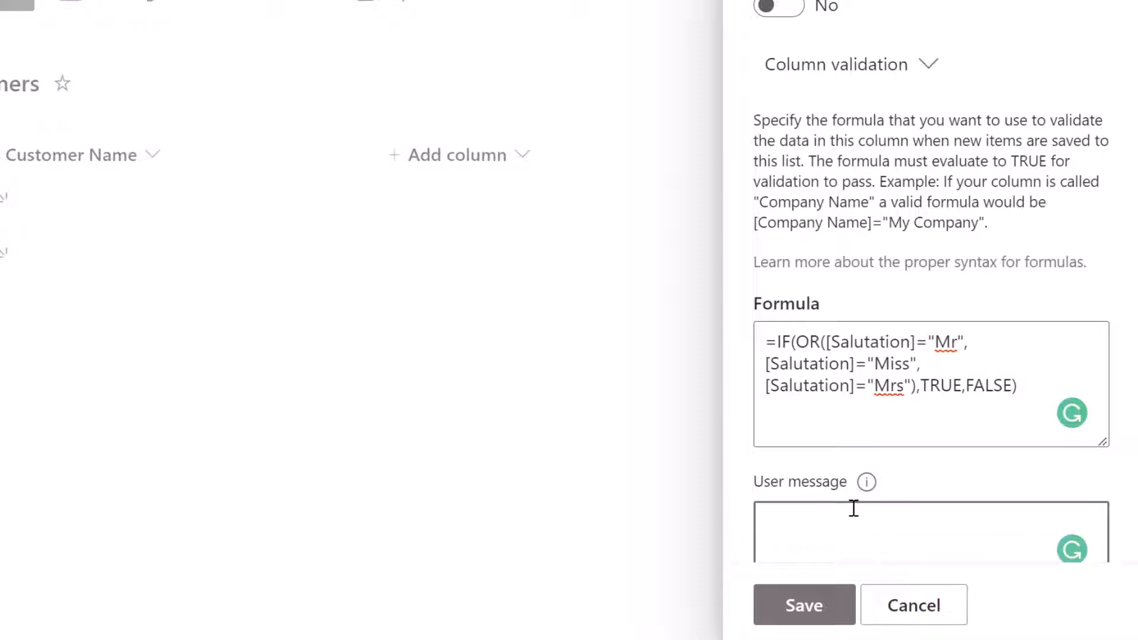
text(Salutation must contain one of "Mr", "Miss" or "Mrs")
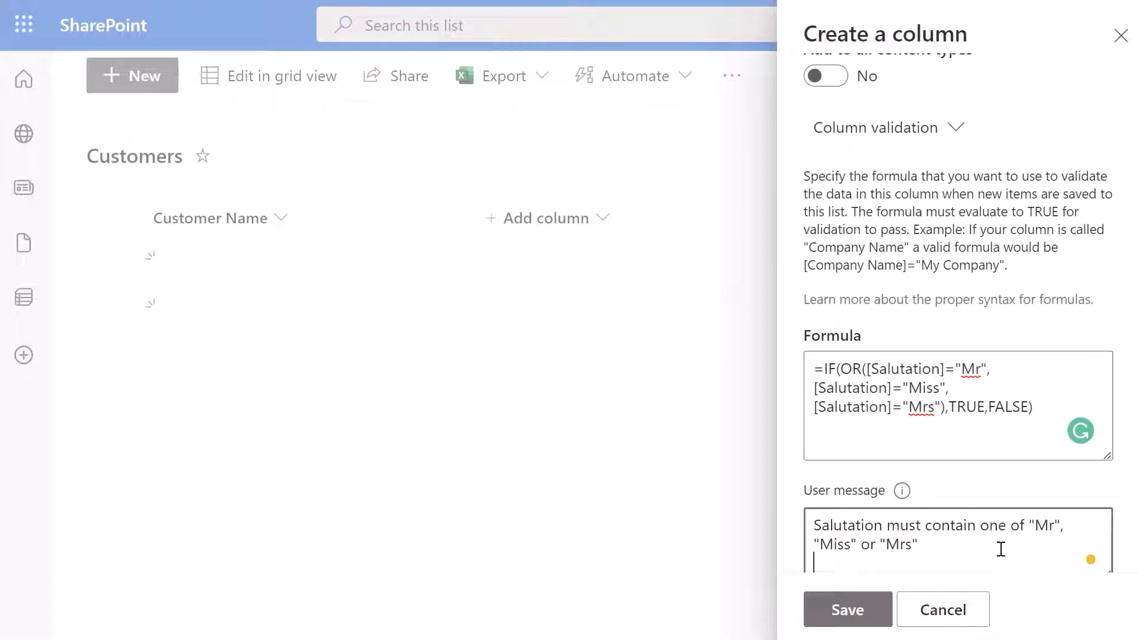
click(853, 610)
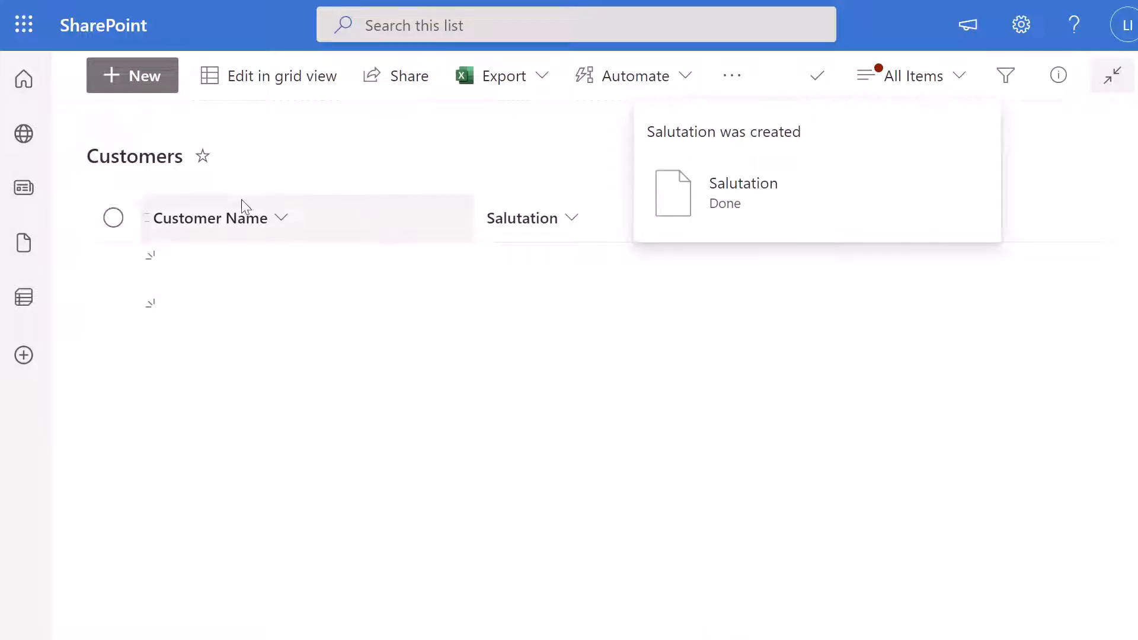
- Try to save a new Customers item with tihehhe as the Salutation
click(94, 74)
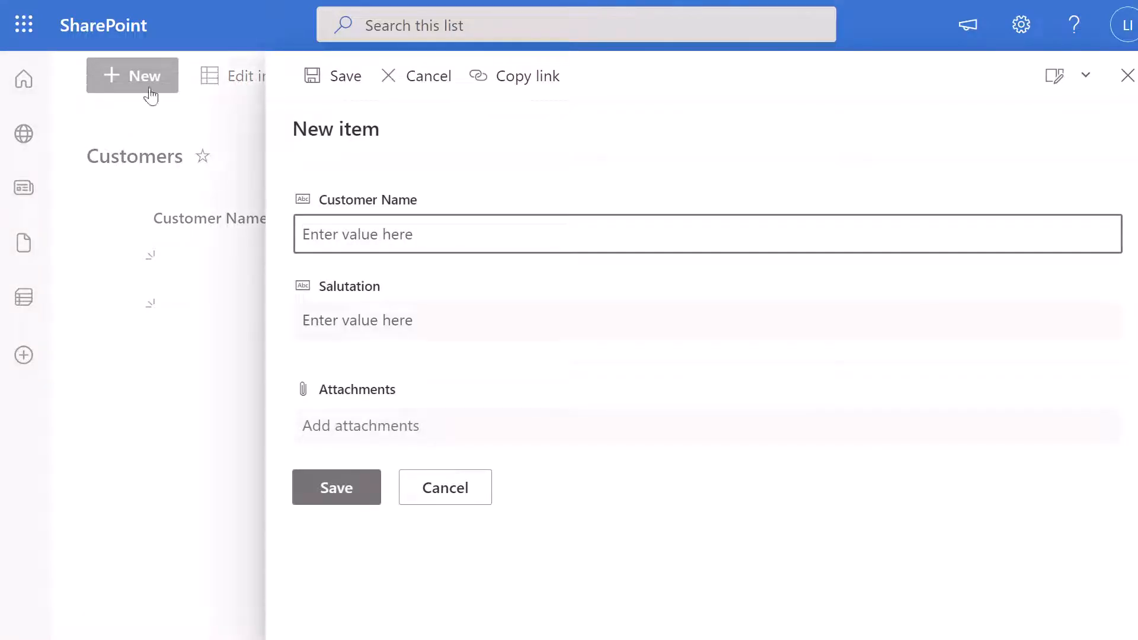
click(338, 309)
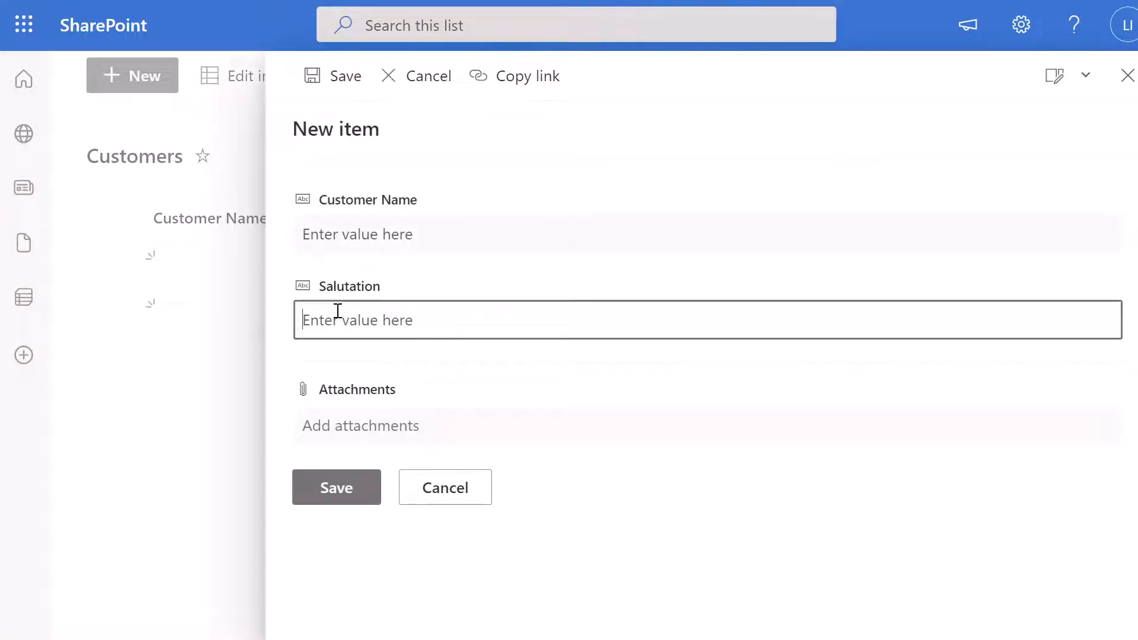
text(tihehne)
click(338, 498)
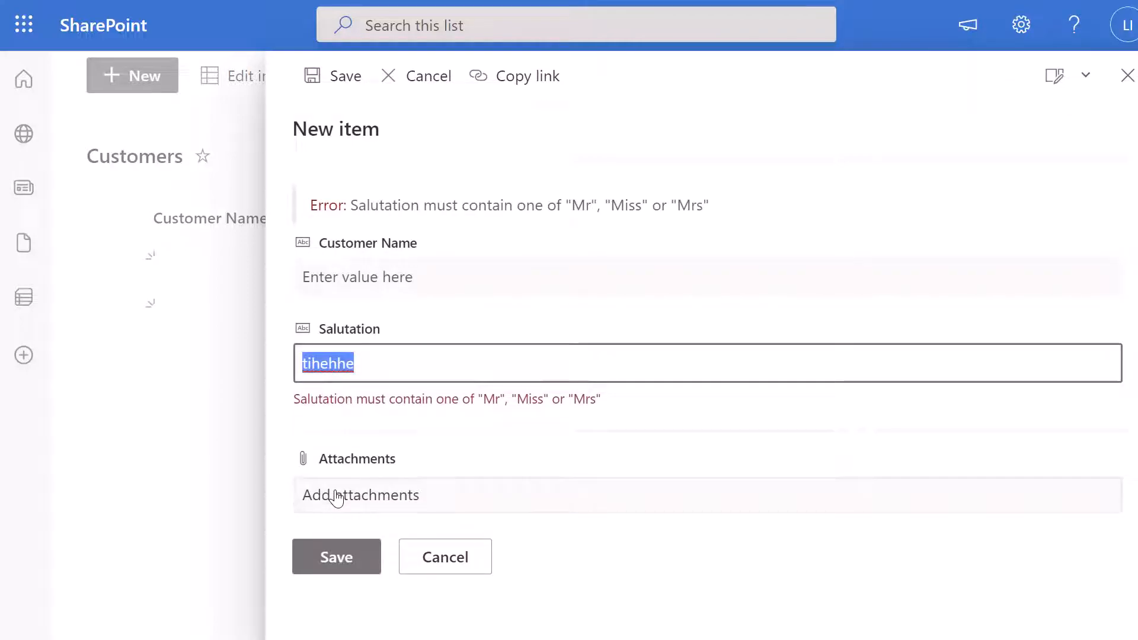
- Replace the item's Salutation with Mis and try to save the item again
click(389, 360)
drag(389, 359, 272, 376)
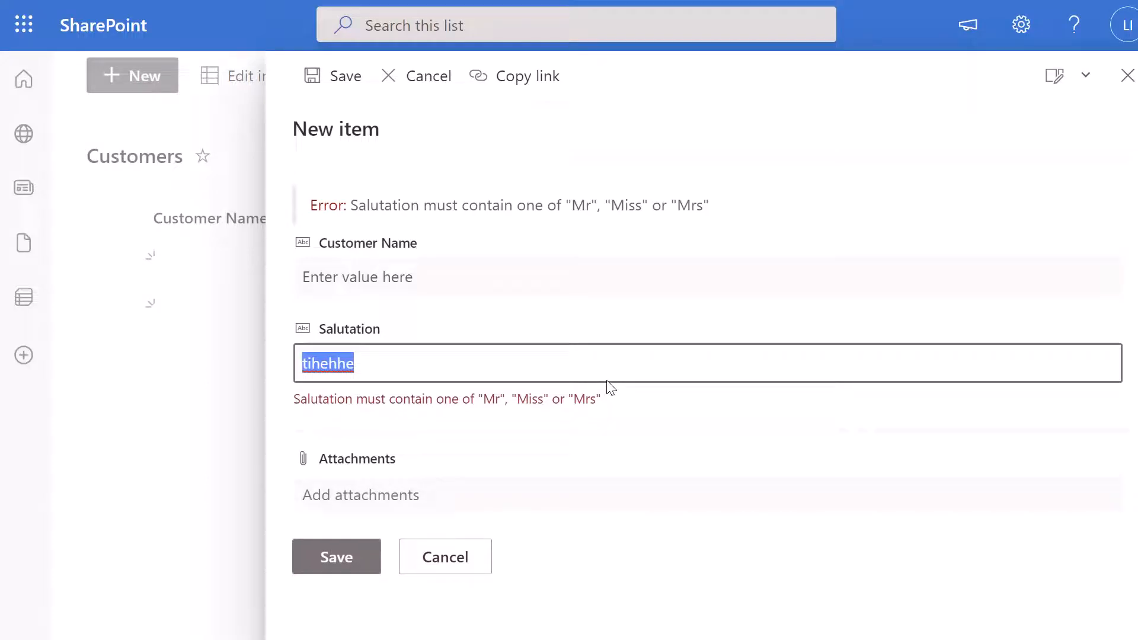
text(Mis)
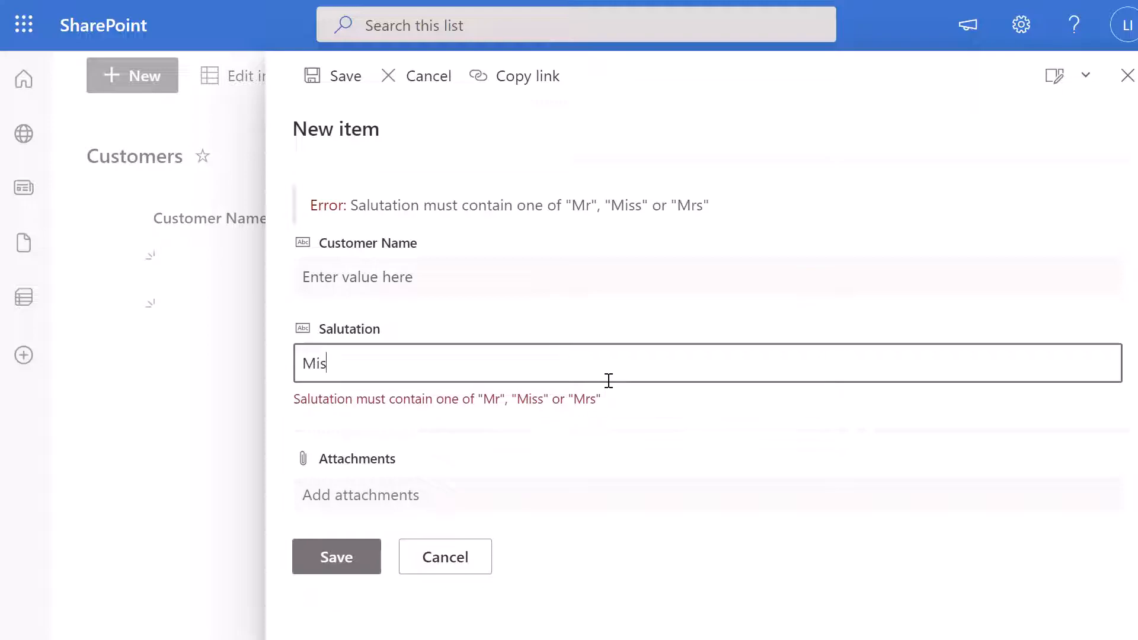
click(331, 556)
click(344, 537)
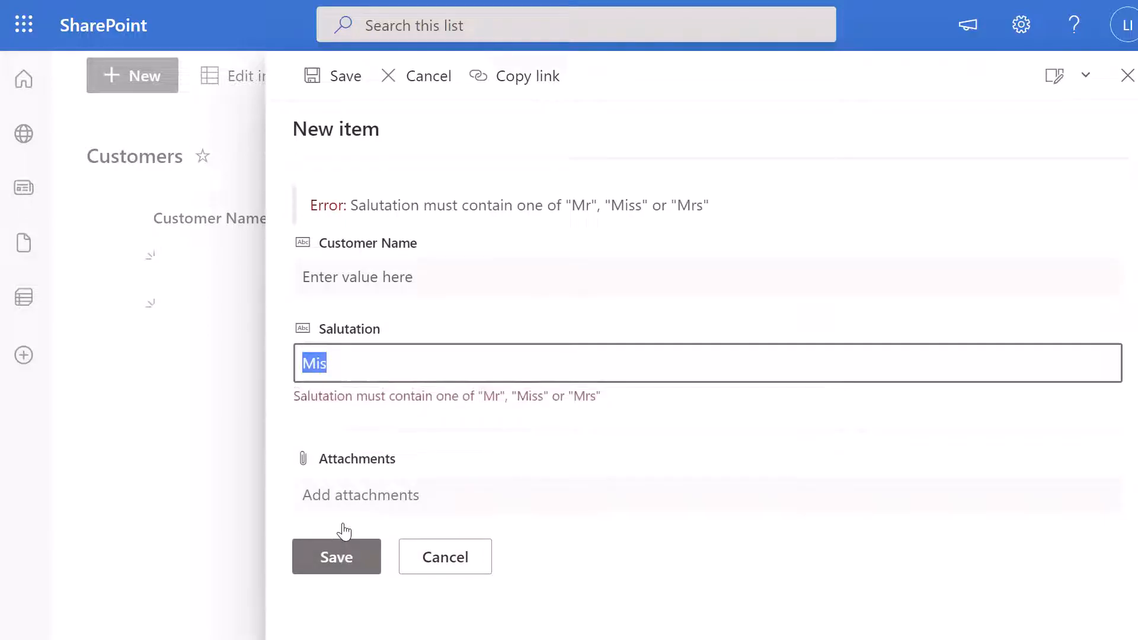
- Correct the item's Salutation to Miss and save the item
click(358, 371)
text(s)
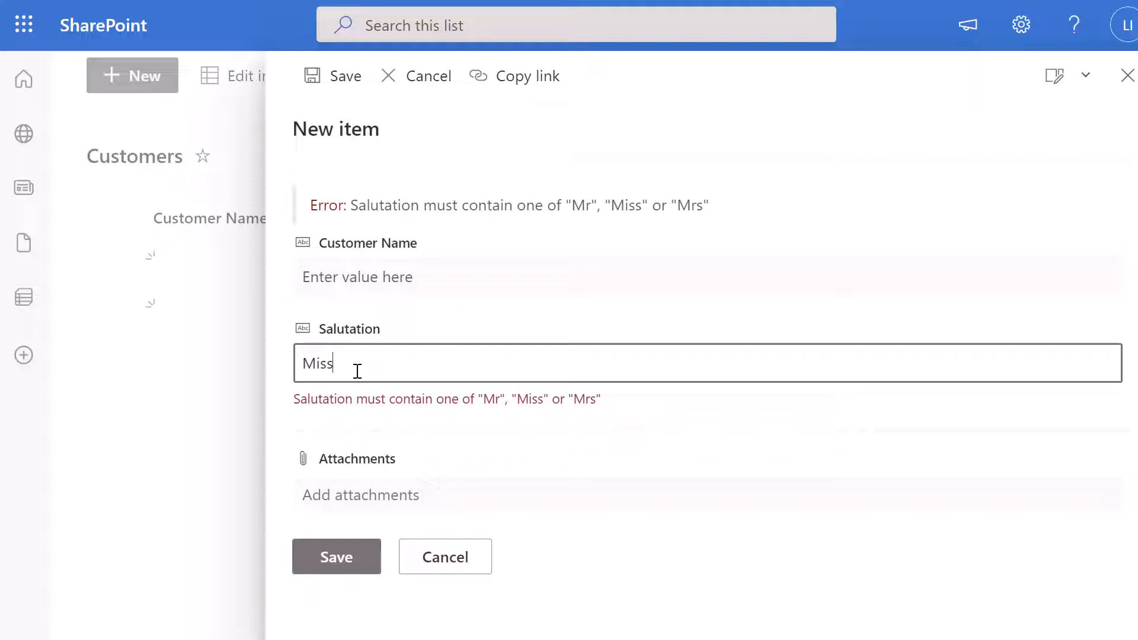
click(367, 571)
click(353, 531)
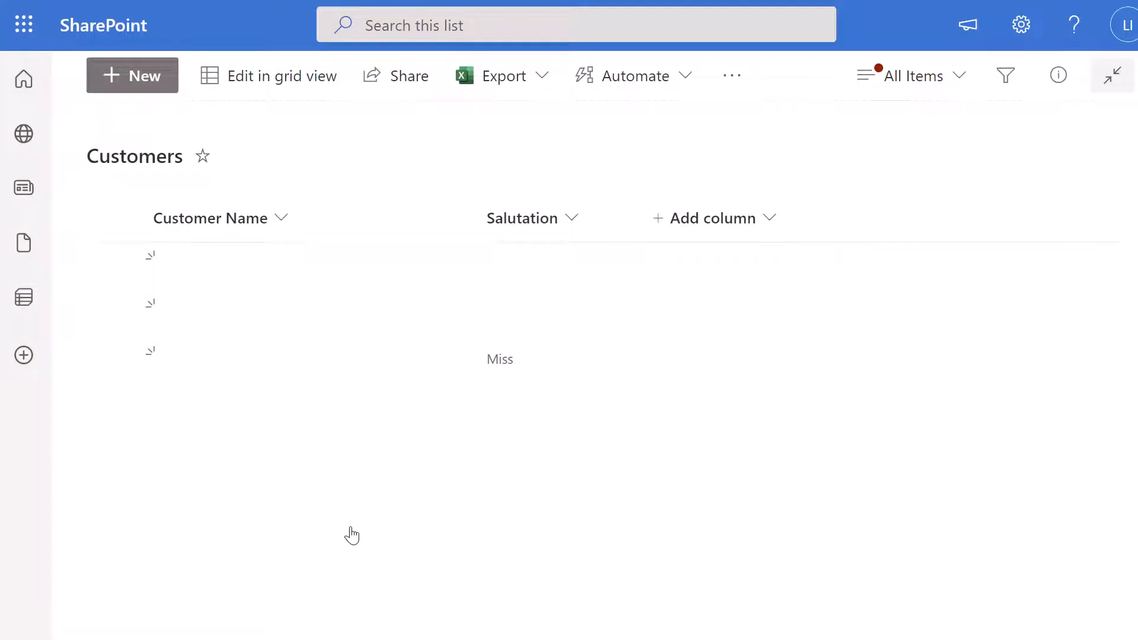
- Add a new Customers item with Mr as the Salutation and save it
click(148, 85)
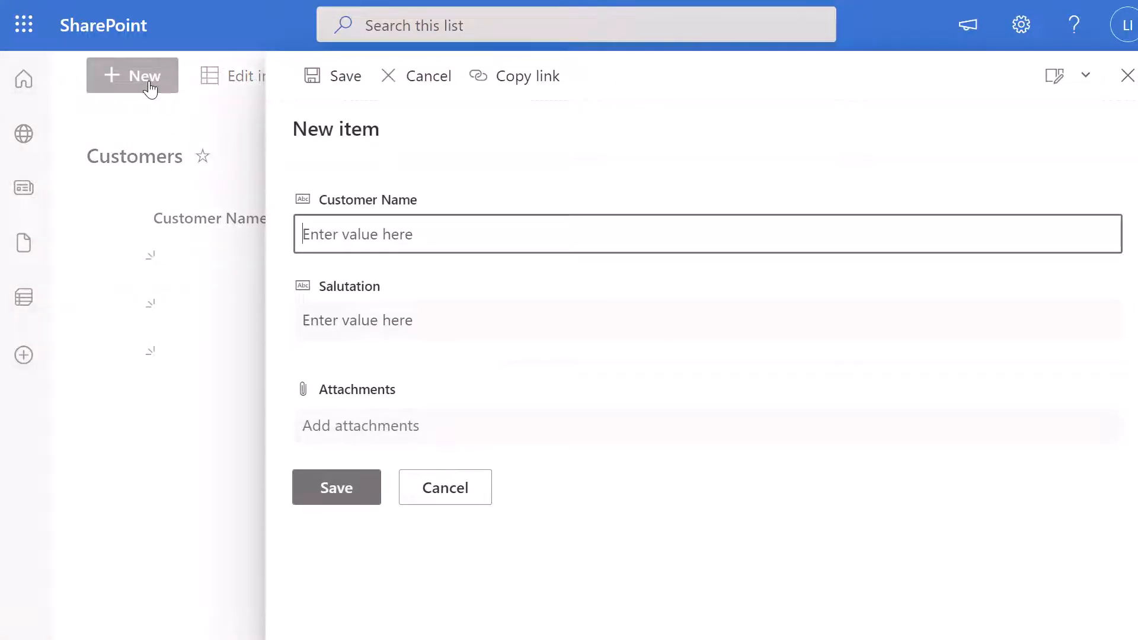
click(309, 320)
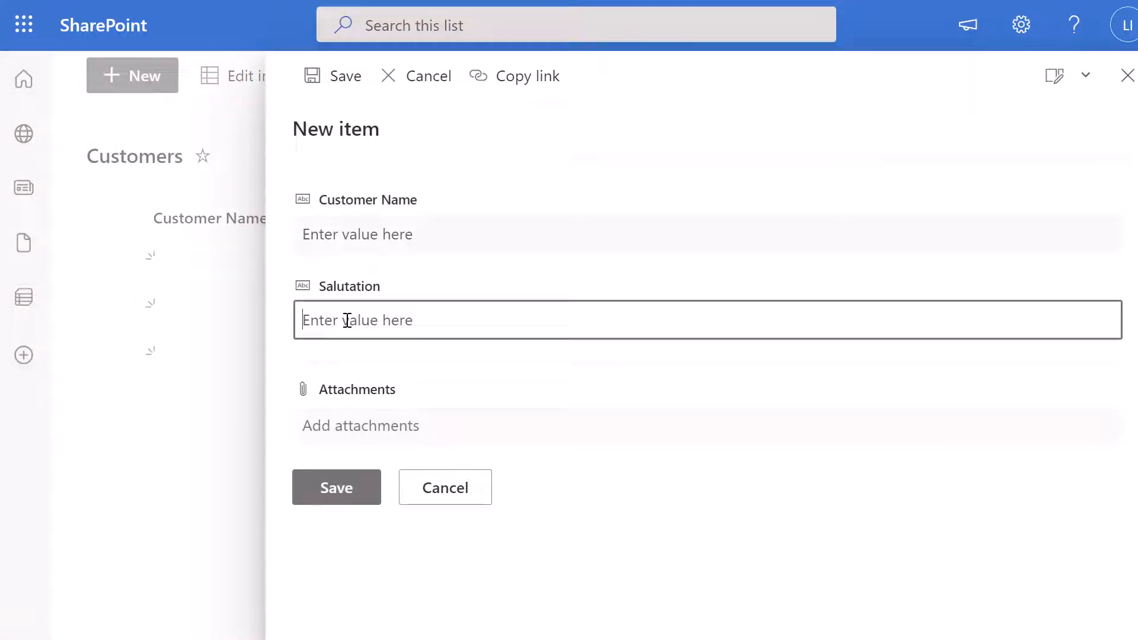
text(Mr)
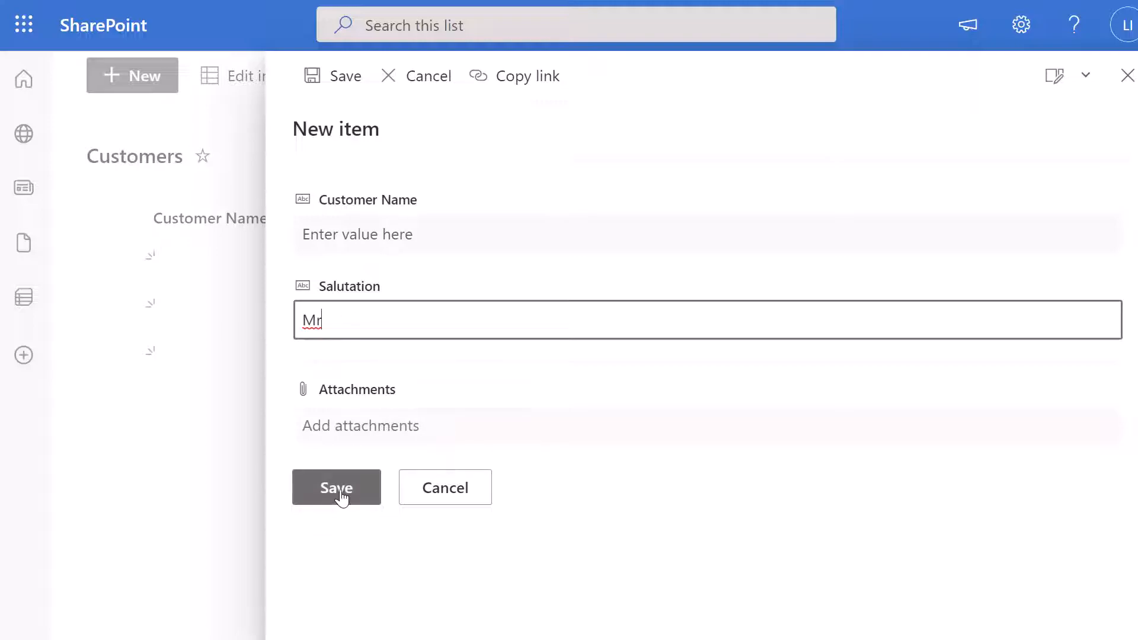
click(341, 499)
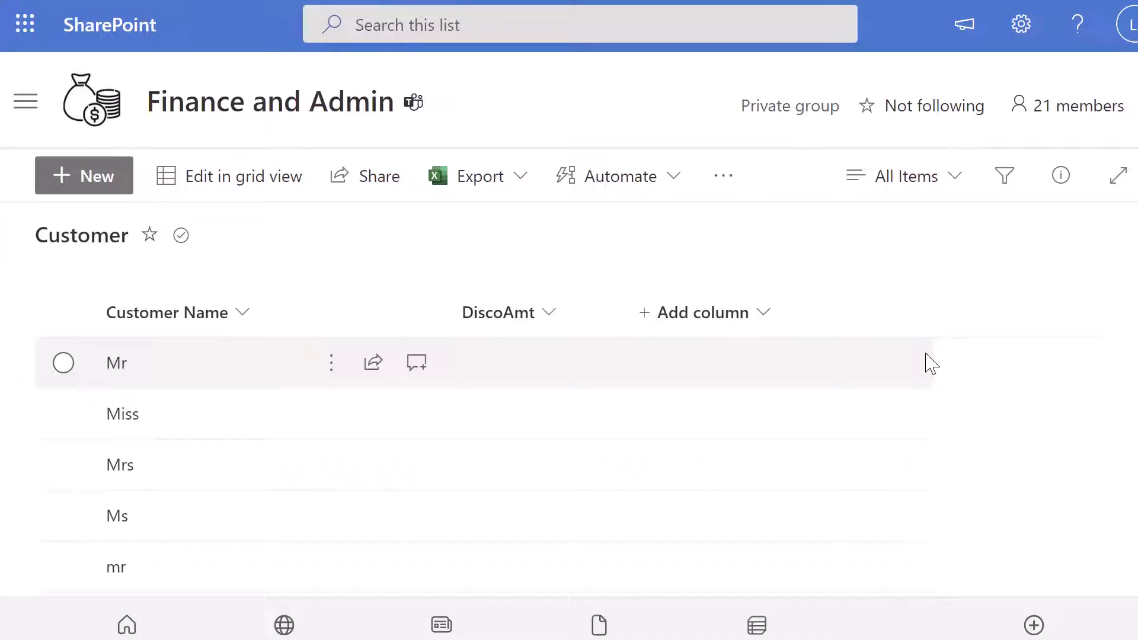
- Open the validation settings of the Customer list on the Finance and Admin site
click(1021, 27)
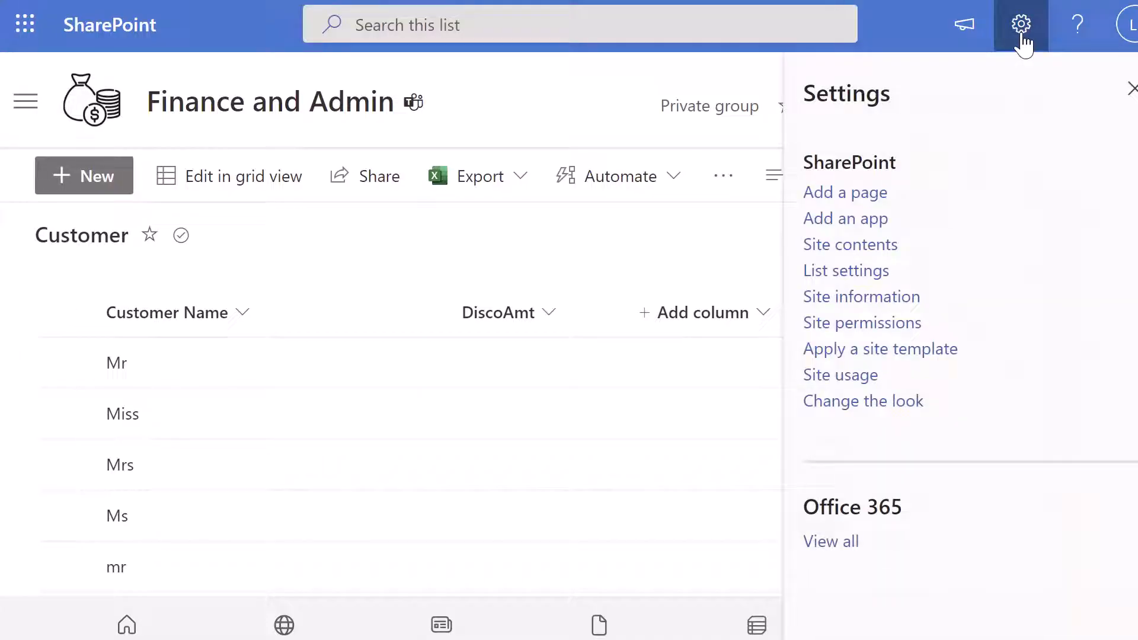
click(866, 280)
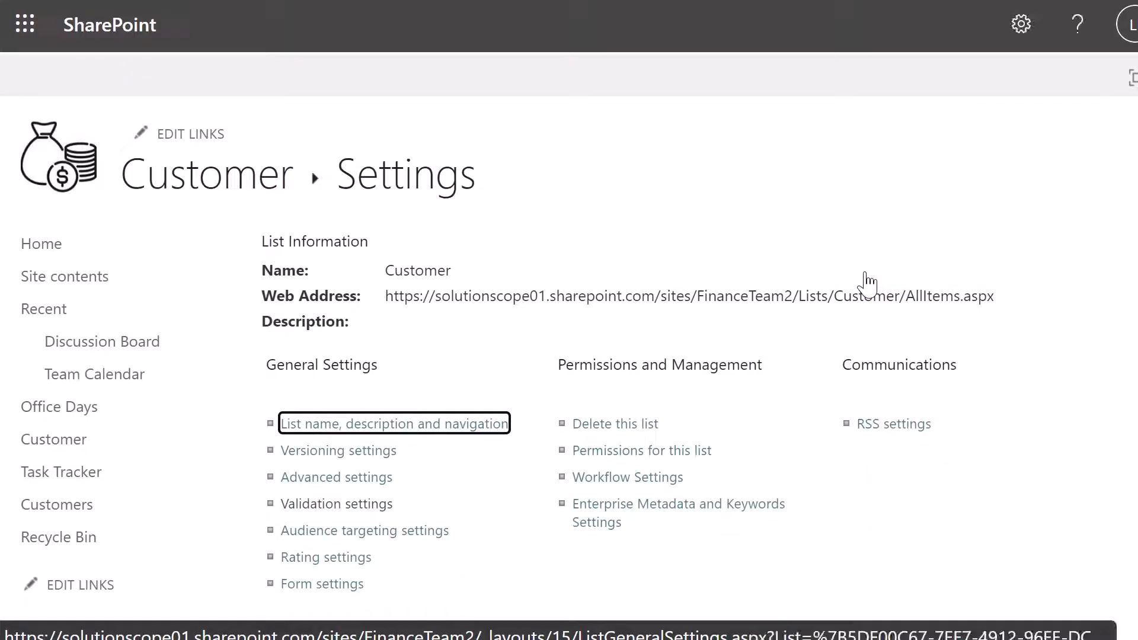
click(386, 505)
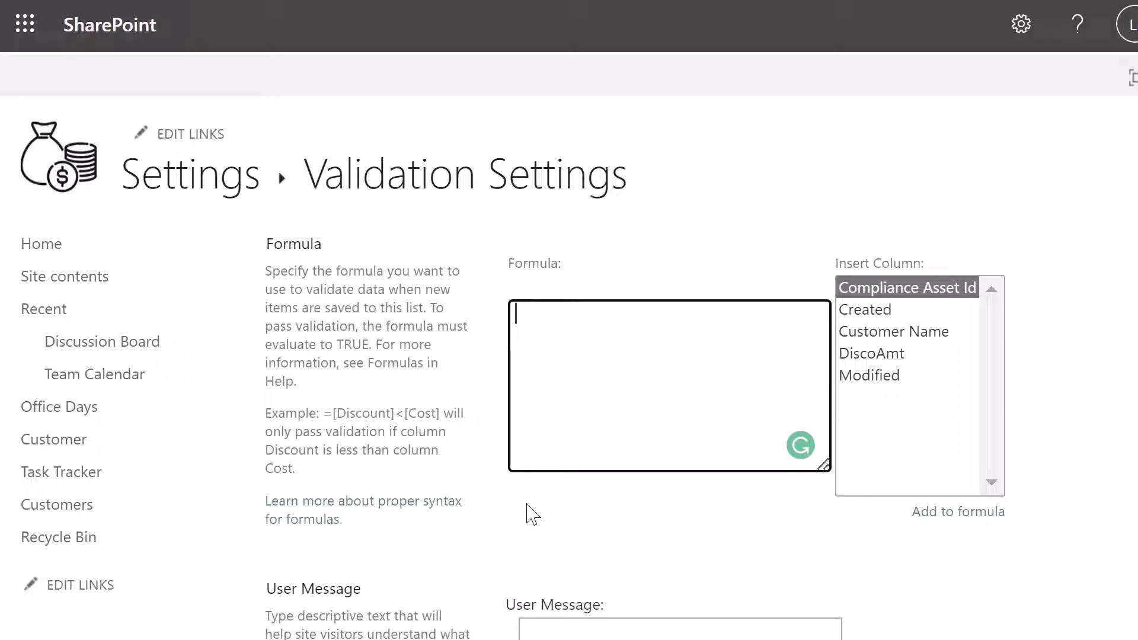